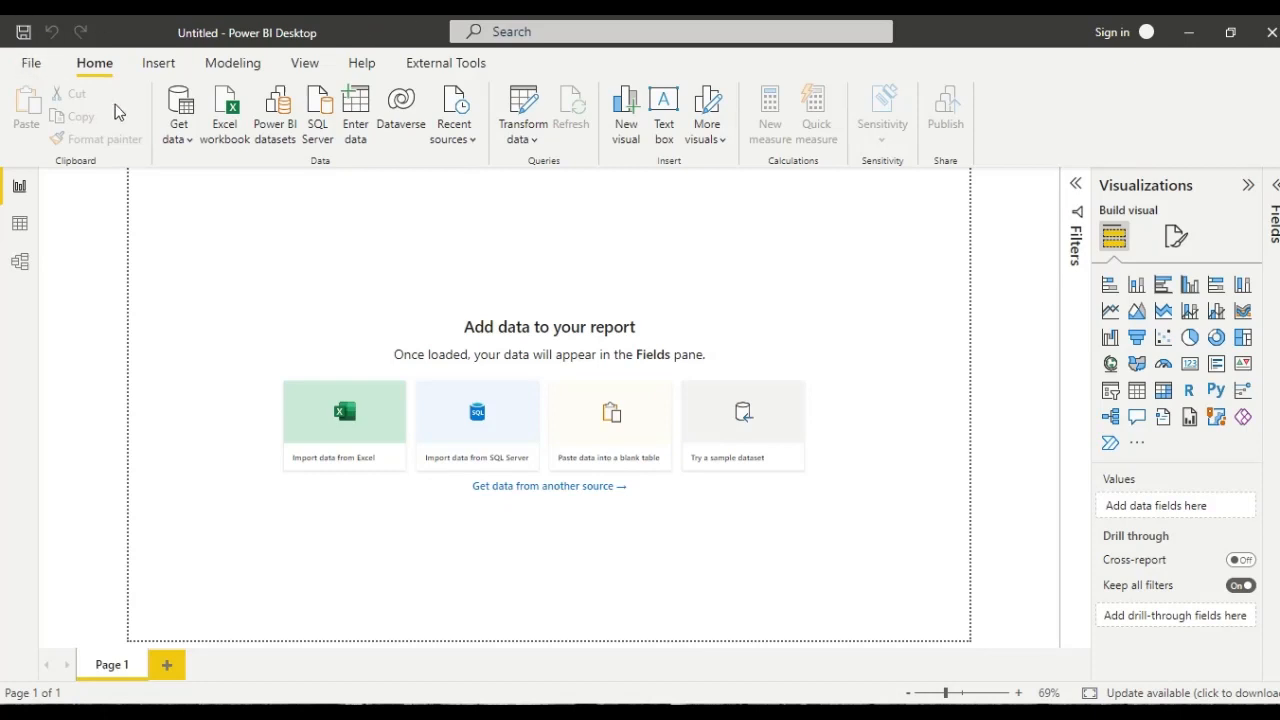
- Connect to the Excel workbook RANKX Function.xlsx in the Data Analysis folder of Practice Files as a data source
click(188, 145)
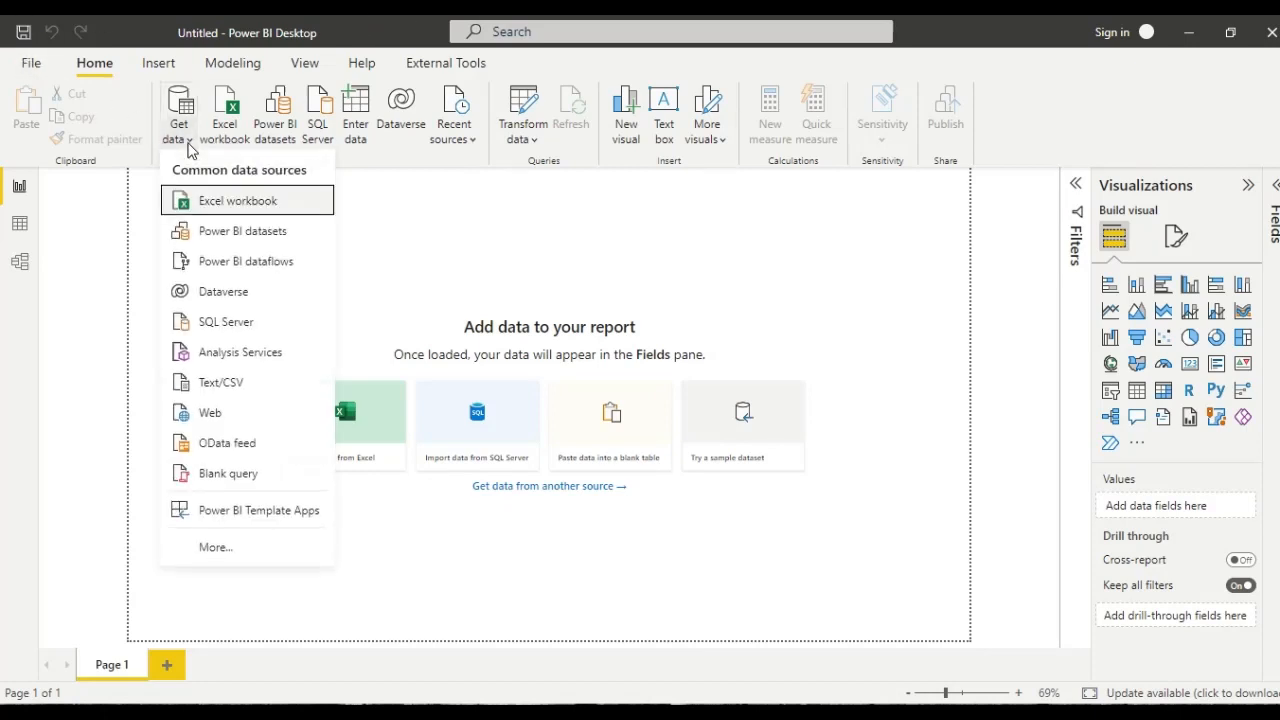
click(195, 209)
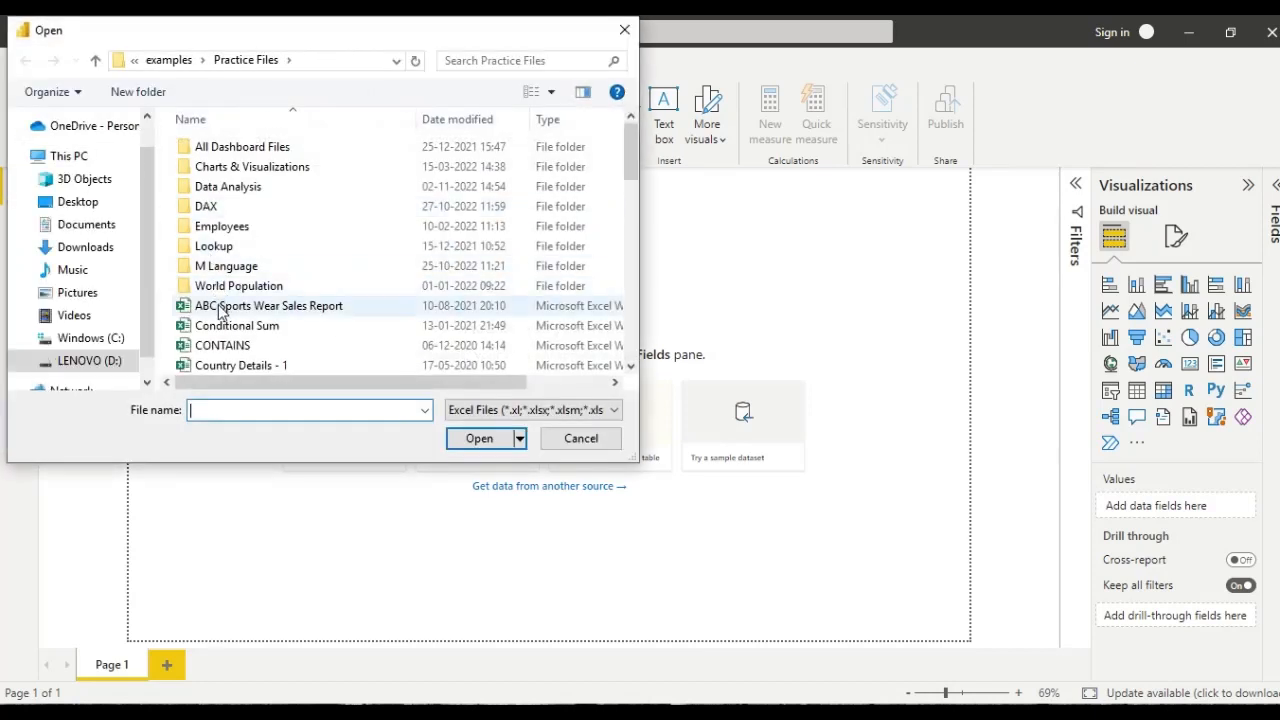
double_click(236, 187)
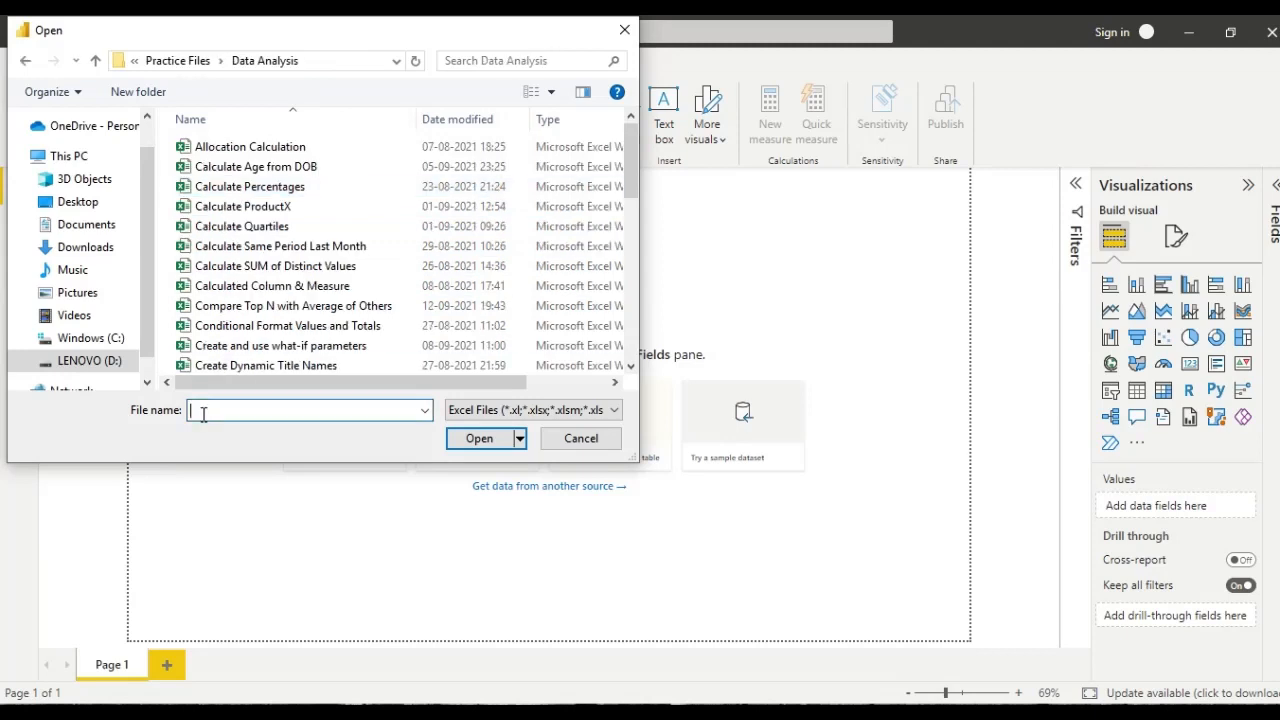
text(r)
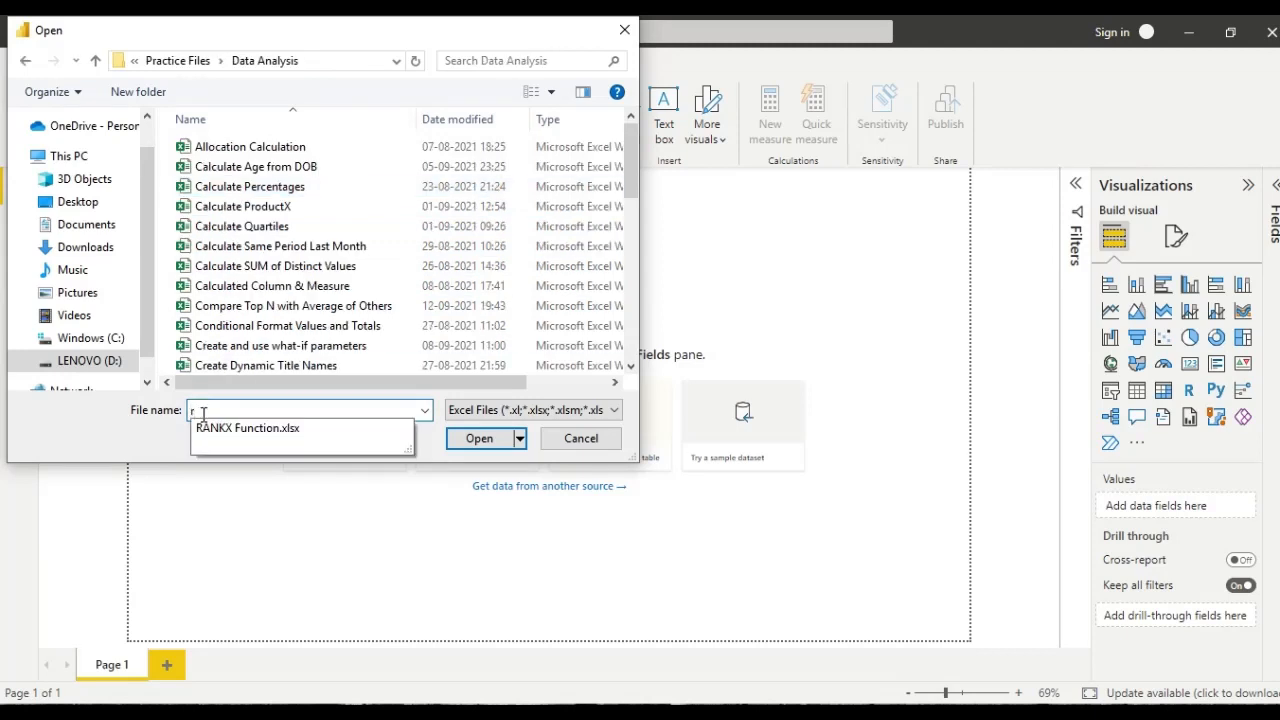
click(210, 437)
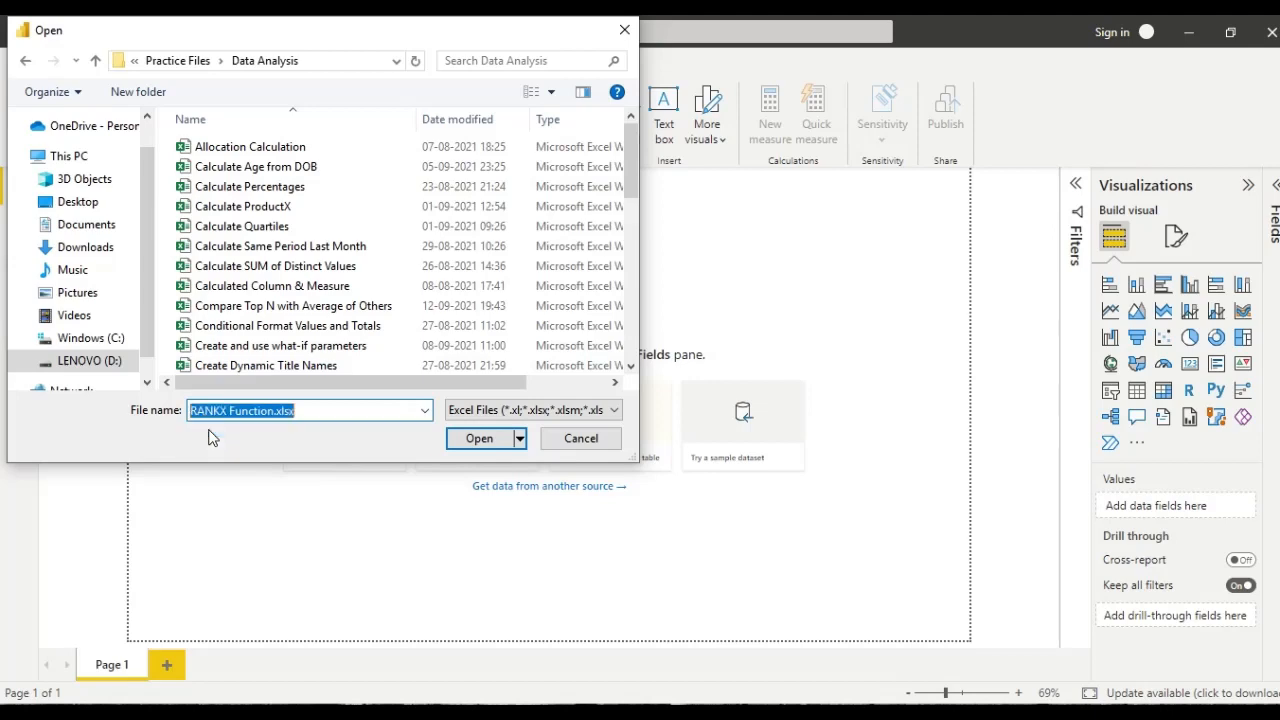
click(470, 438)
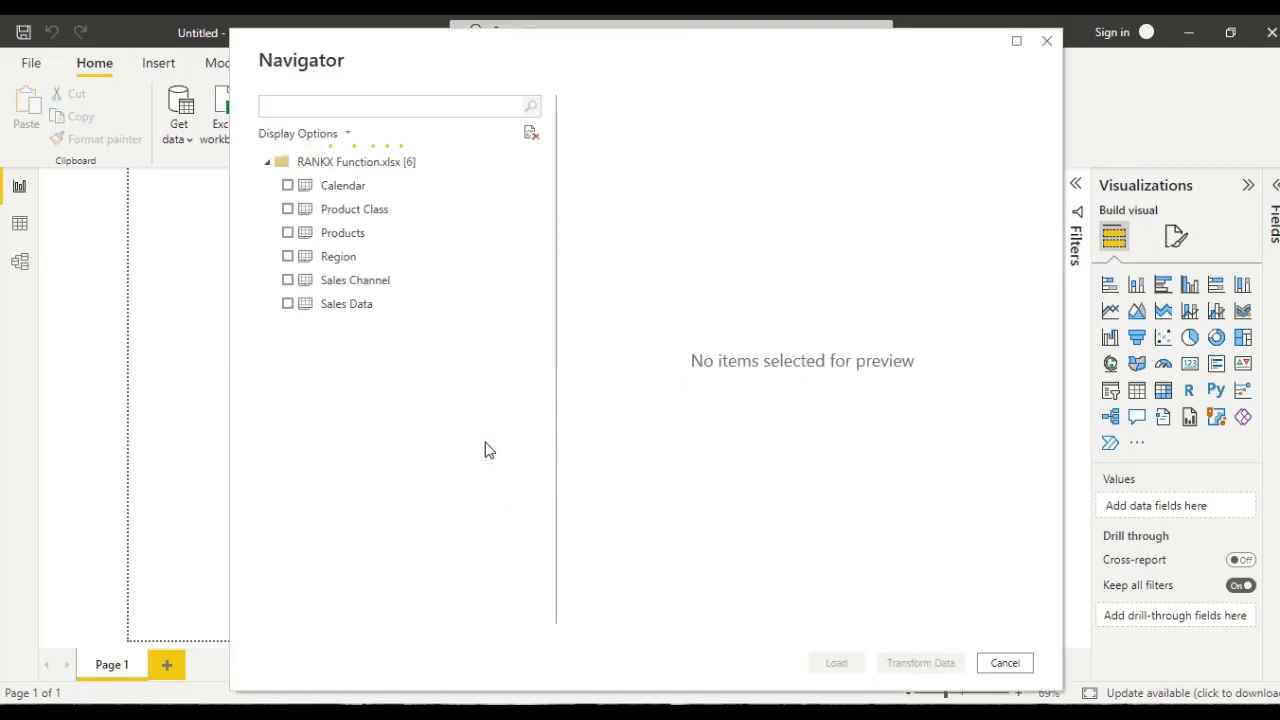
- Load the Calendar, Product Class, Products, Region, Sales Channel and Sales Data tables into the report
click(287, 186)
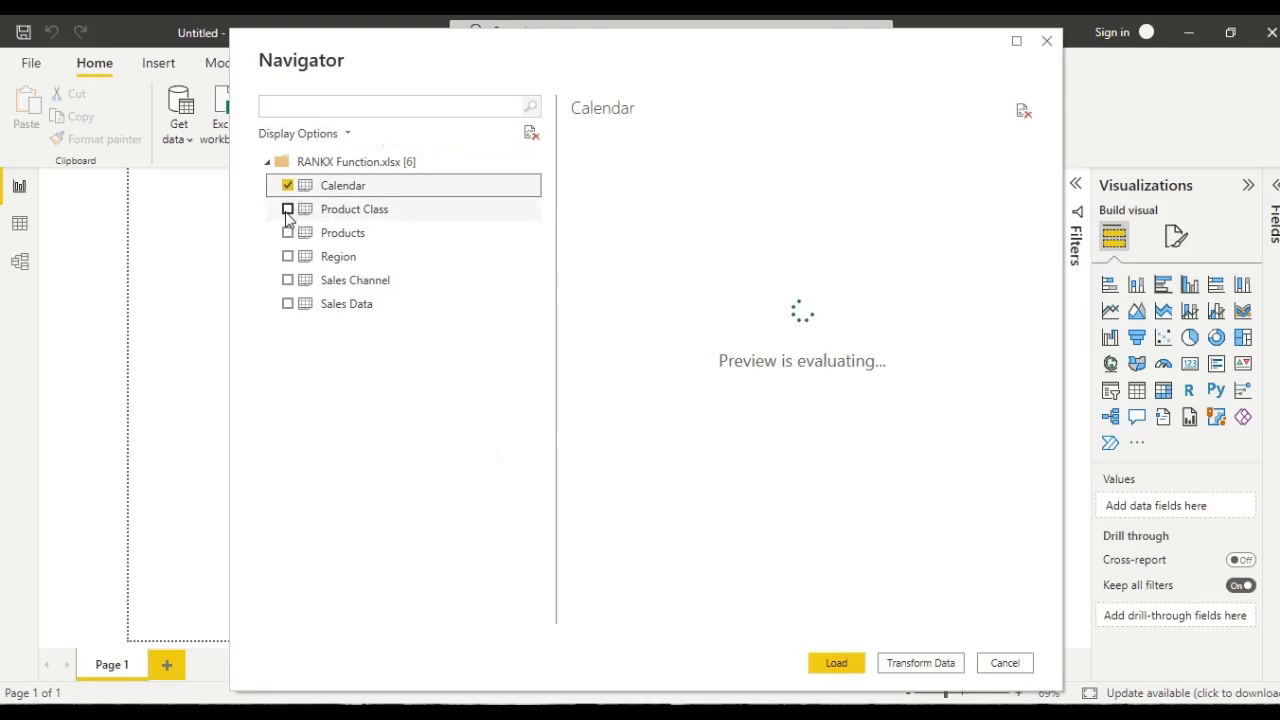
click(287, 211)
click(287, 233)
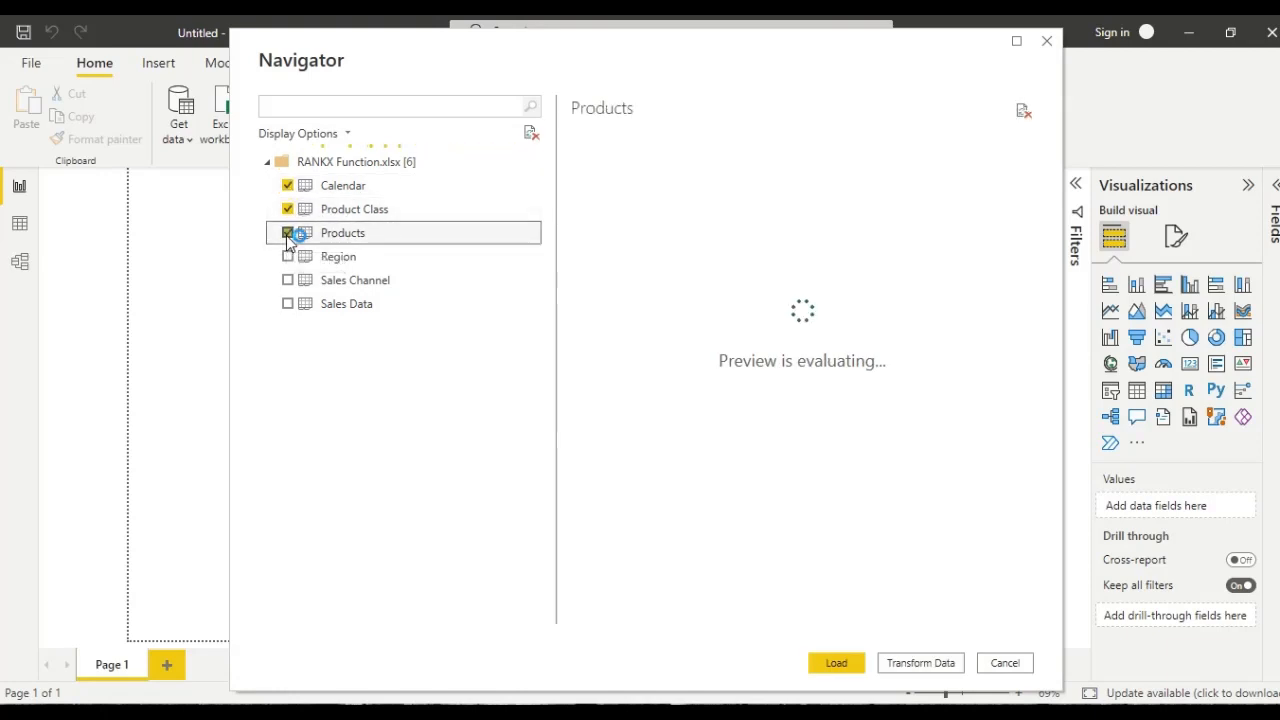
click(287, 257)
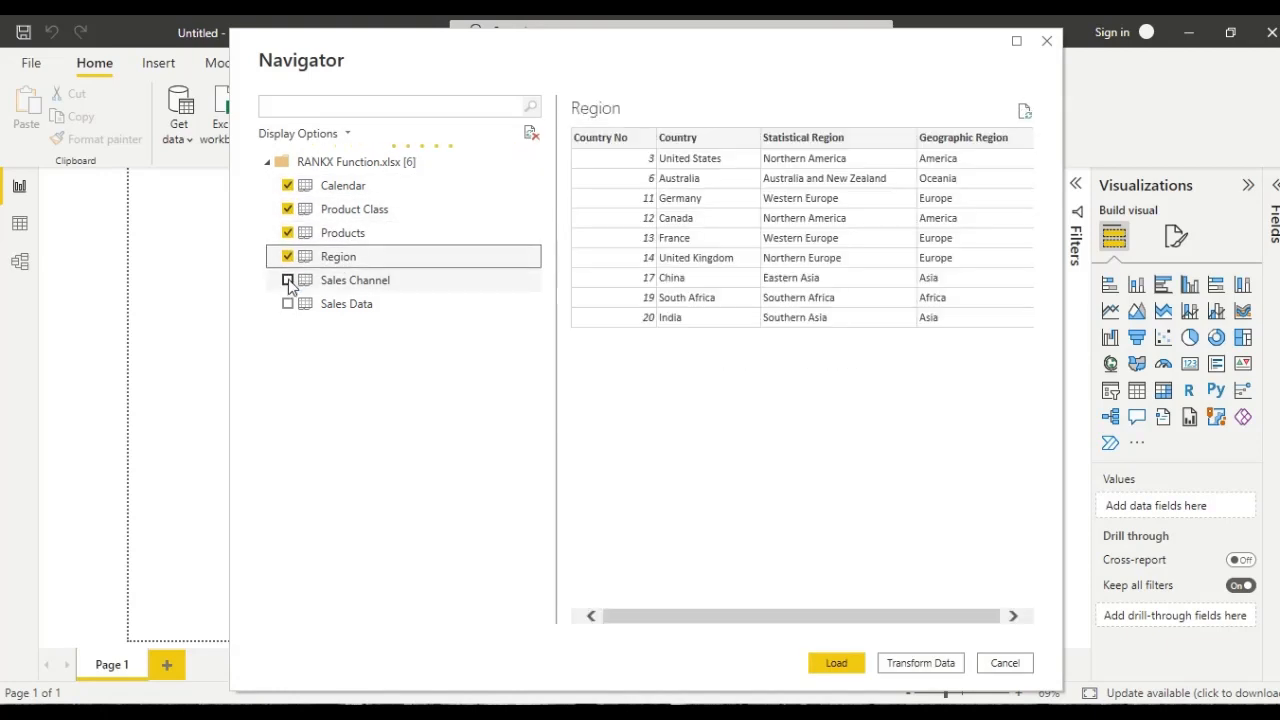
click(287, 281)
click(287, 304)
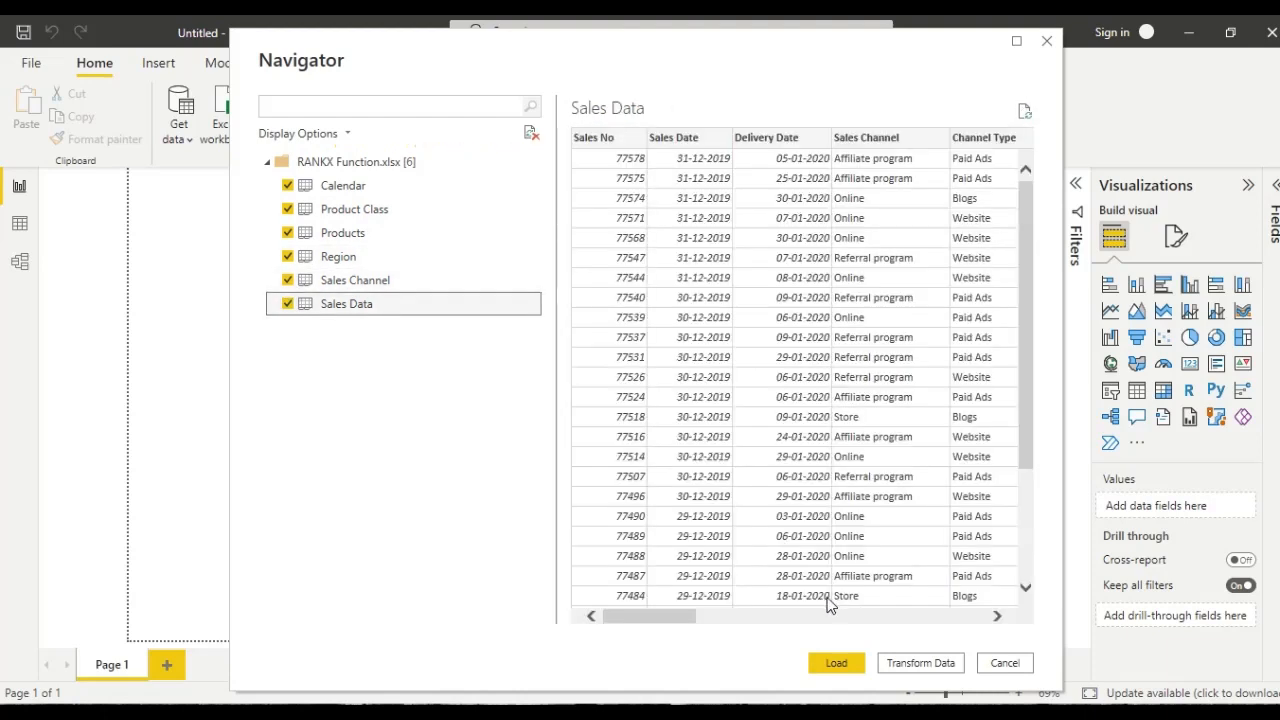
click(834, 661)
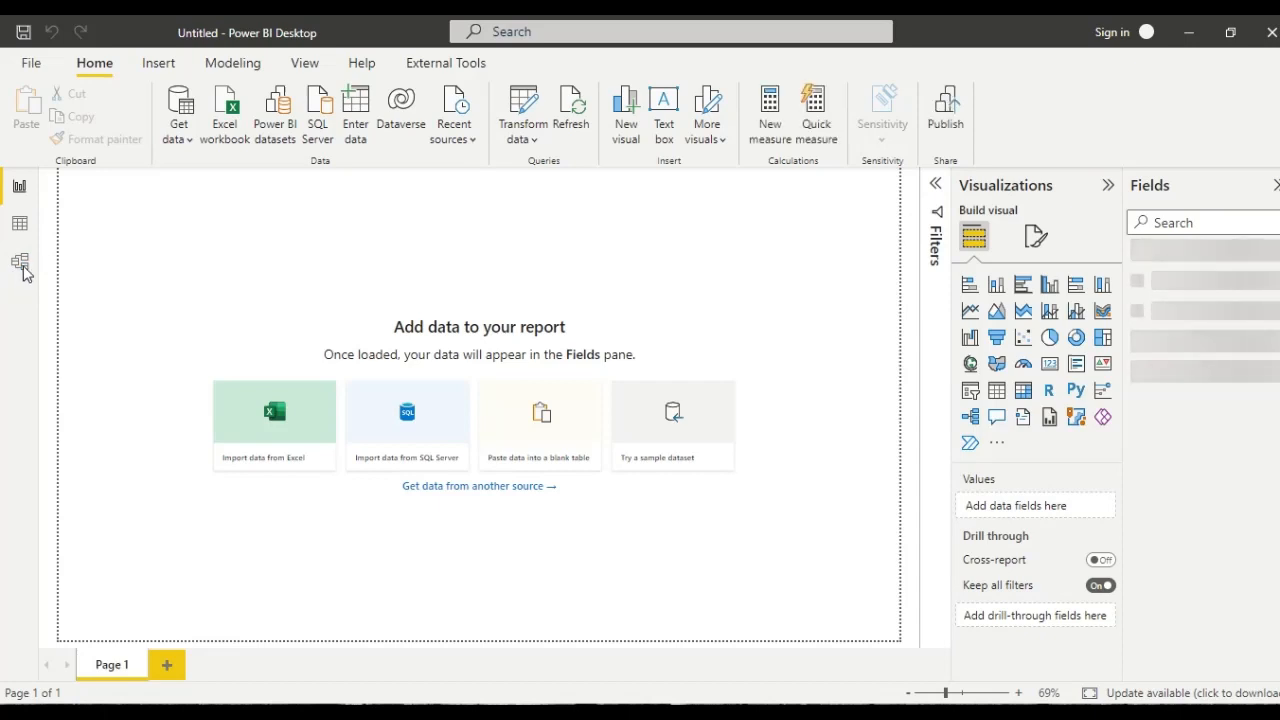
- Open the data model diagram and move the Products and Product Class tables apart, with Product Class below Products
click(25, 271)
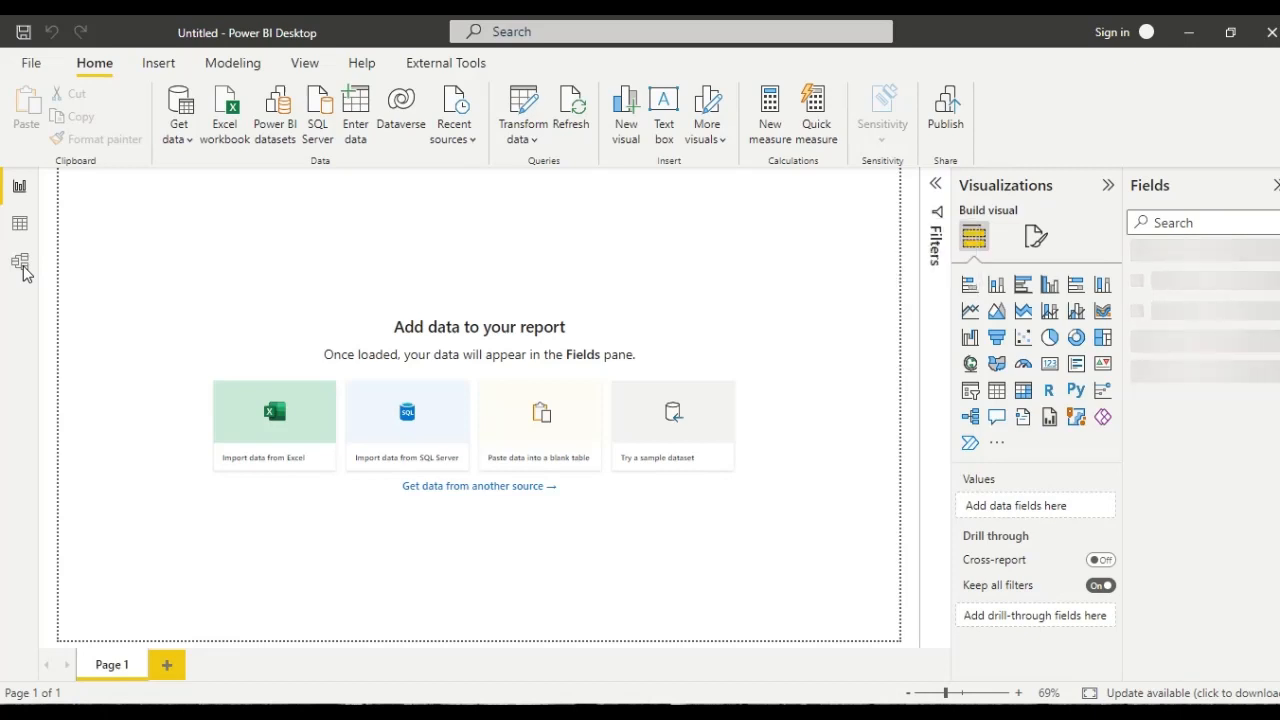
click(21, 263)
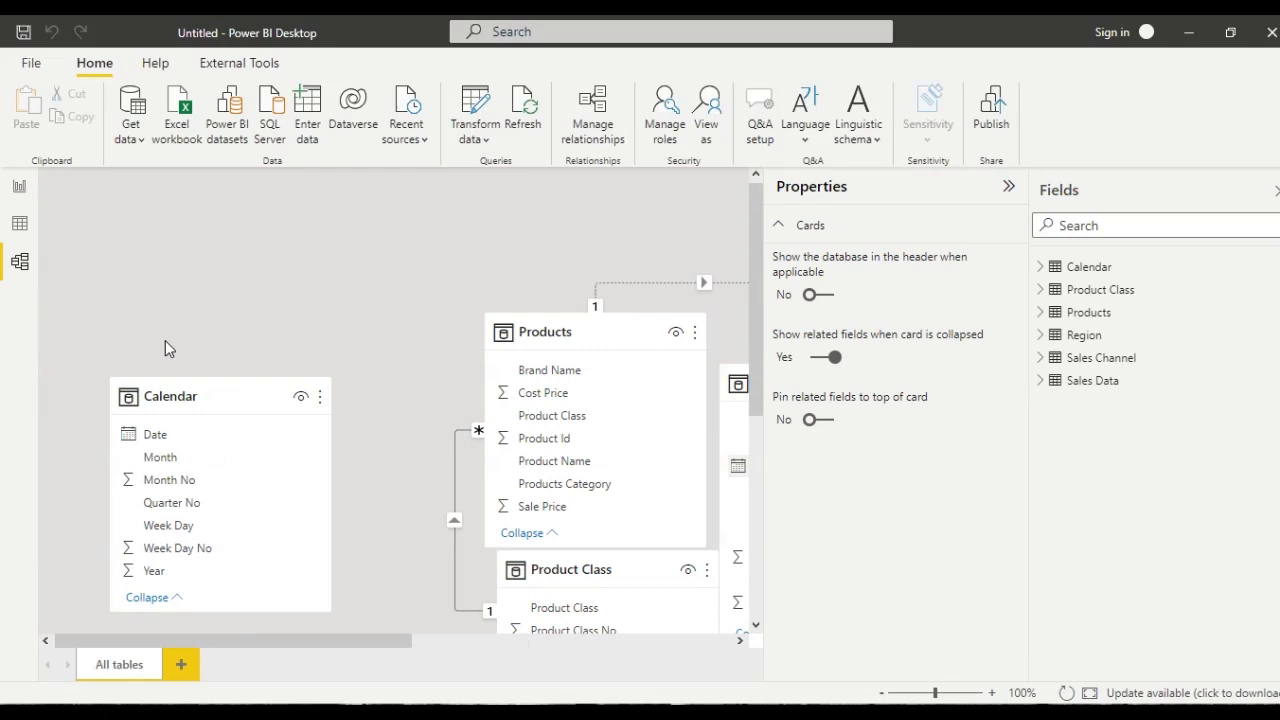
click(1008, 187)
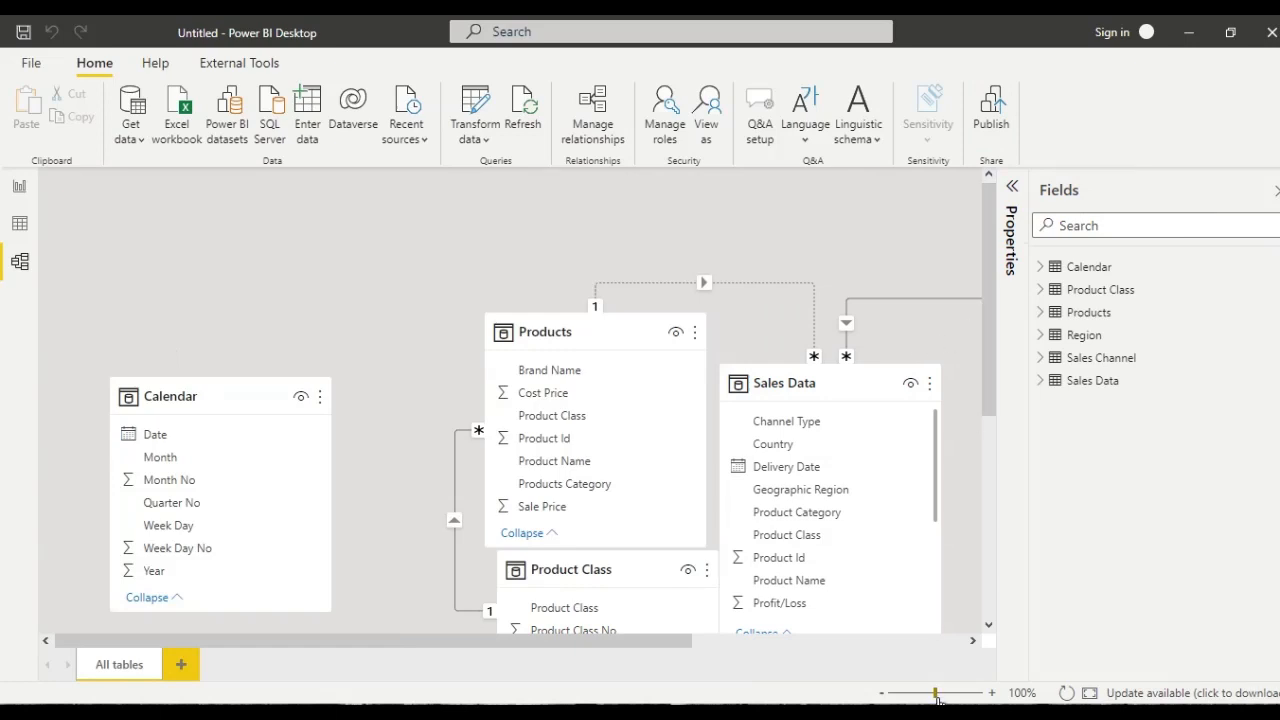
drag(938, 697, 917, 694)
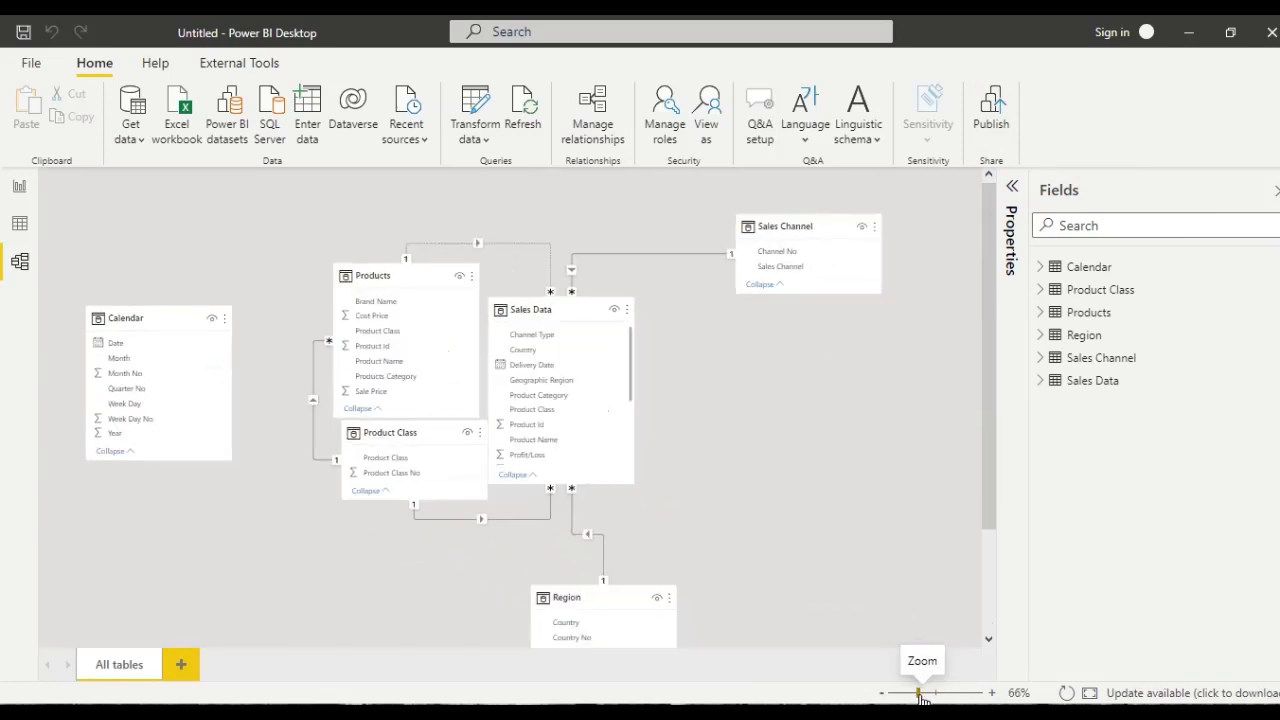
click(429, 461)
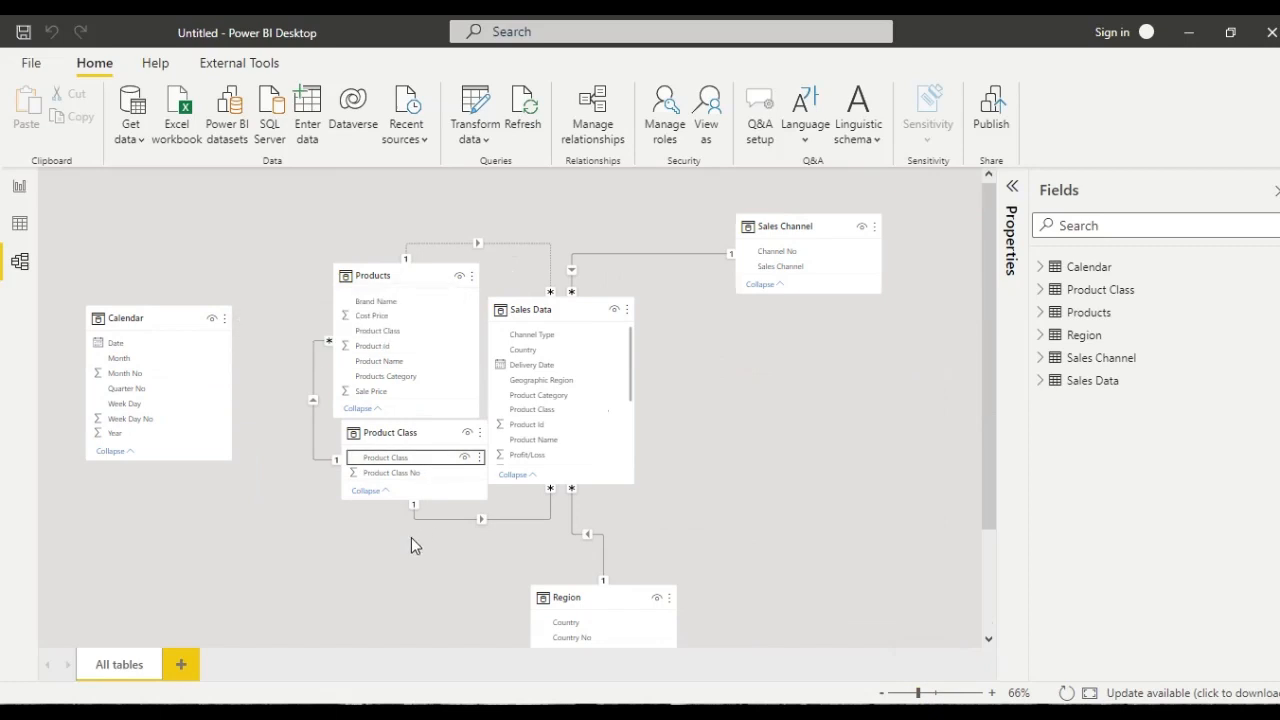
drag(424, 429, 379, 500)
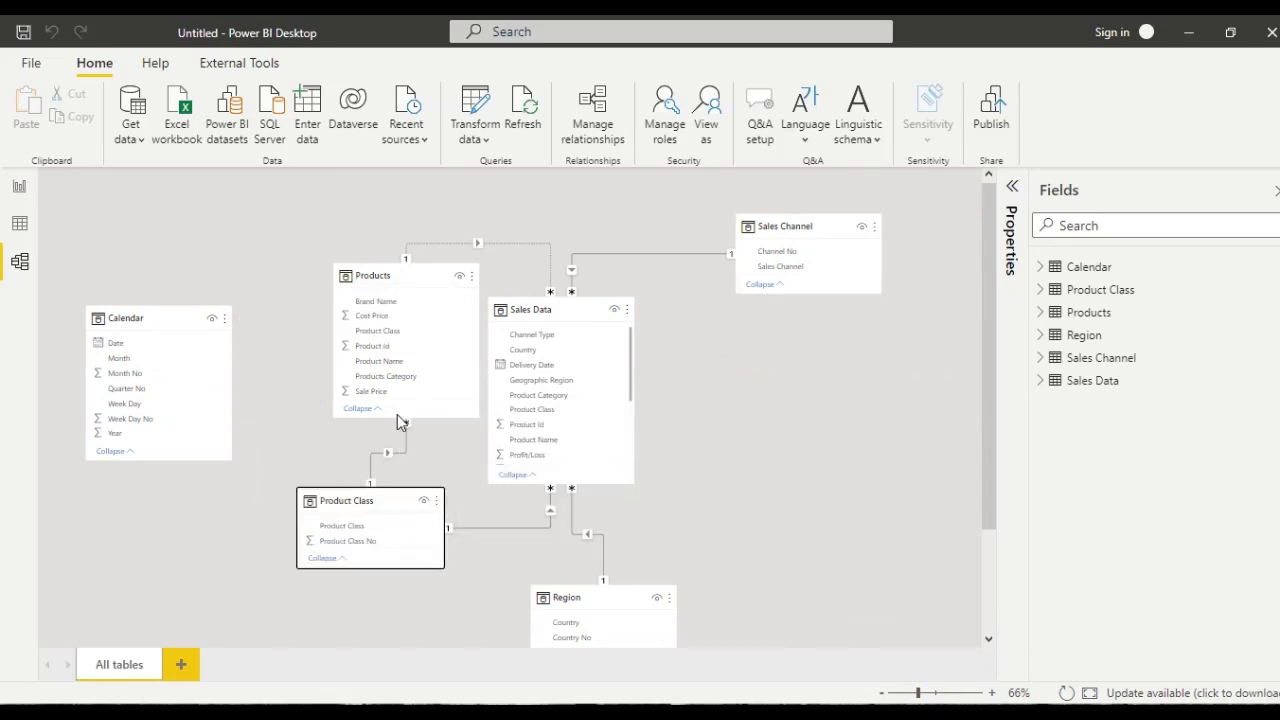
drag(406, 271, 363, 205)
drag(377, 499, 350, 510)
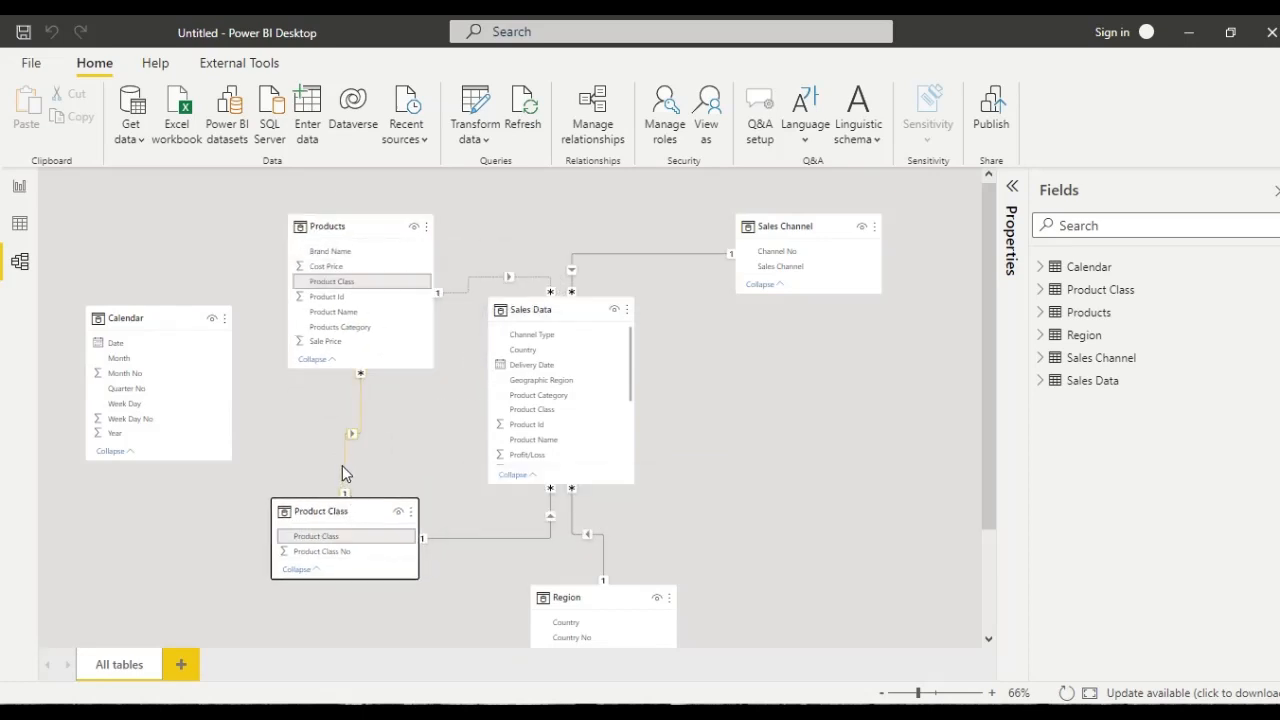
- Delete the relationship between the Products and Product Class tables
right_click(342, 466)
click(360, 479)
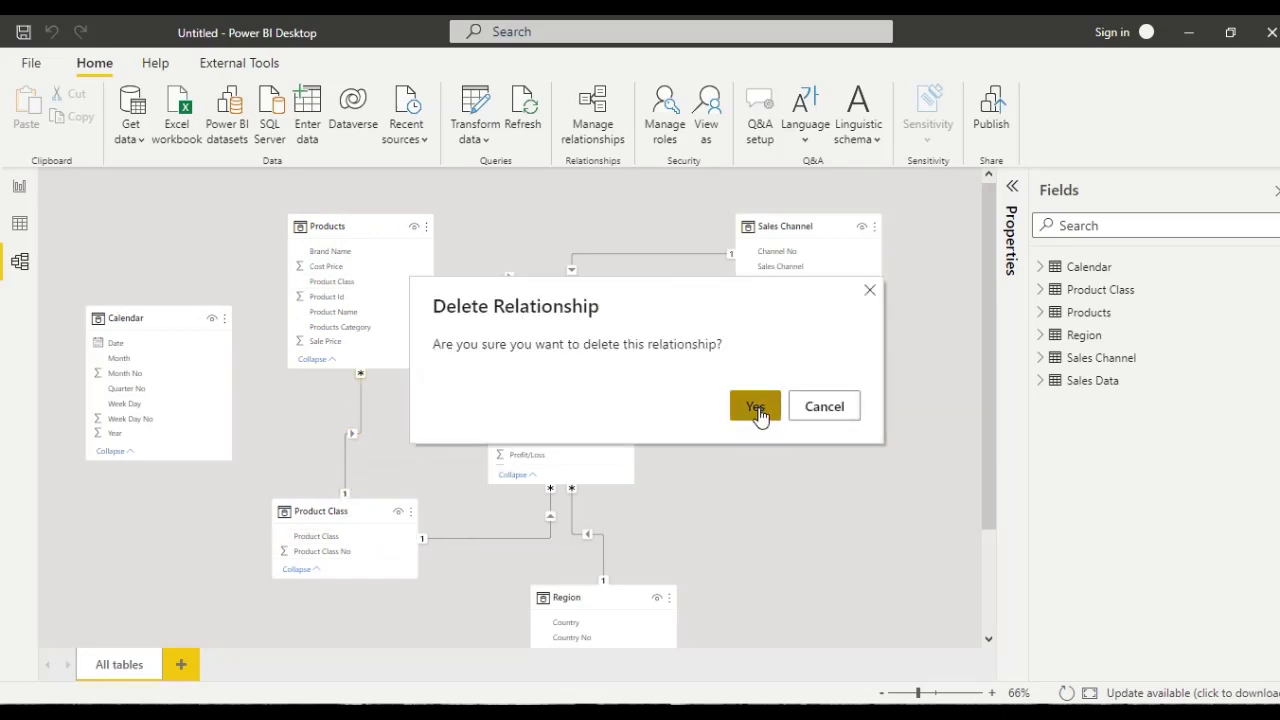
click(757, 405)
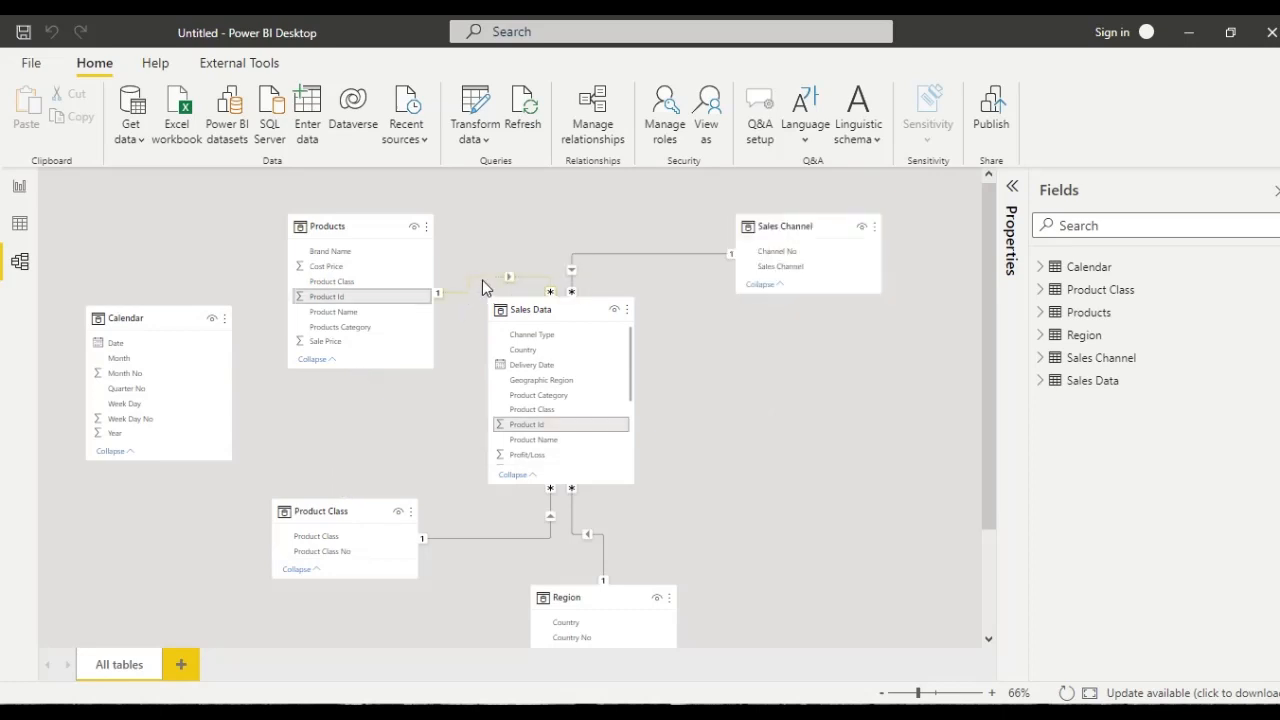
- Review the list of relationships and delete the inactive Product Id relationship between Products and Sales Data
click(607, 130)
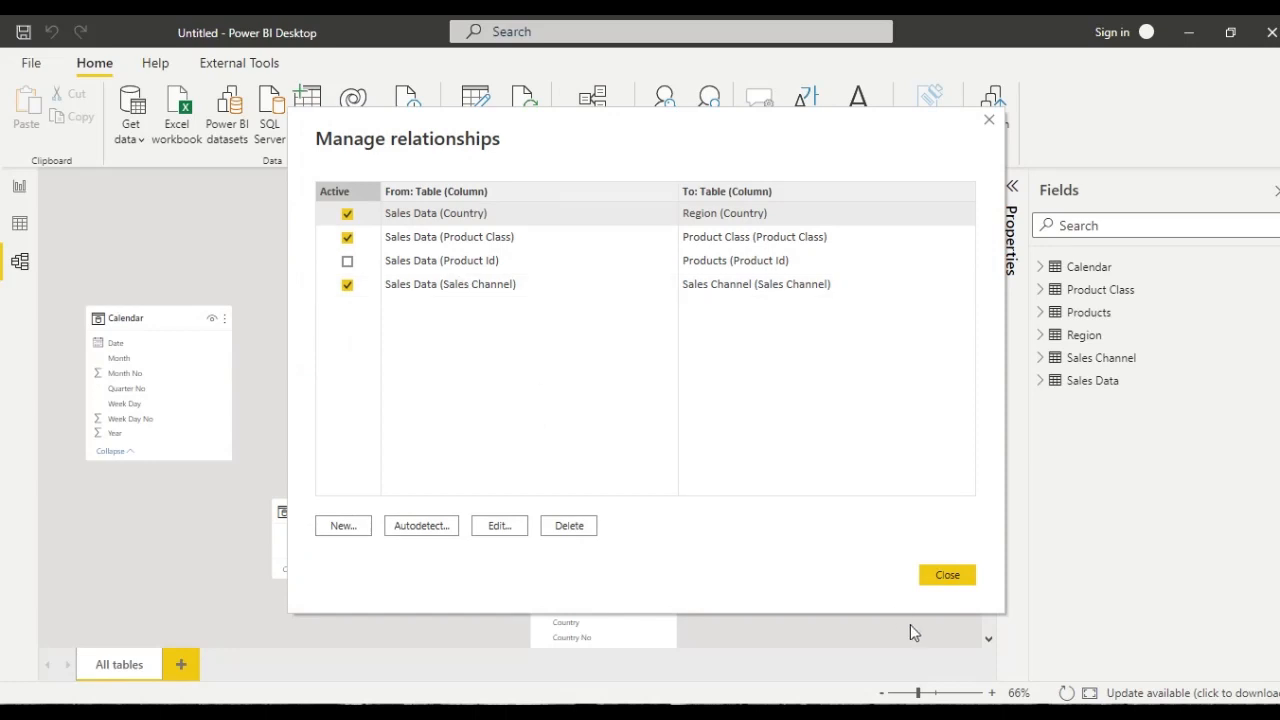
click(947, 577)
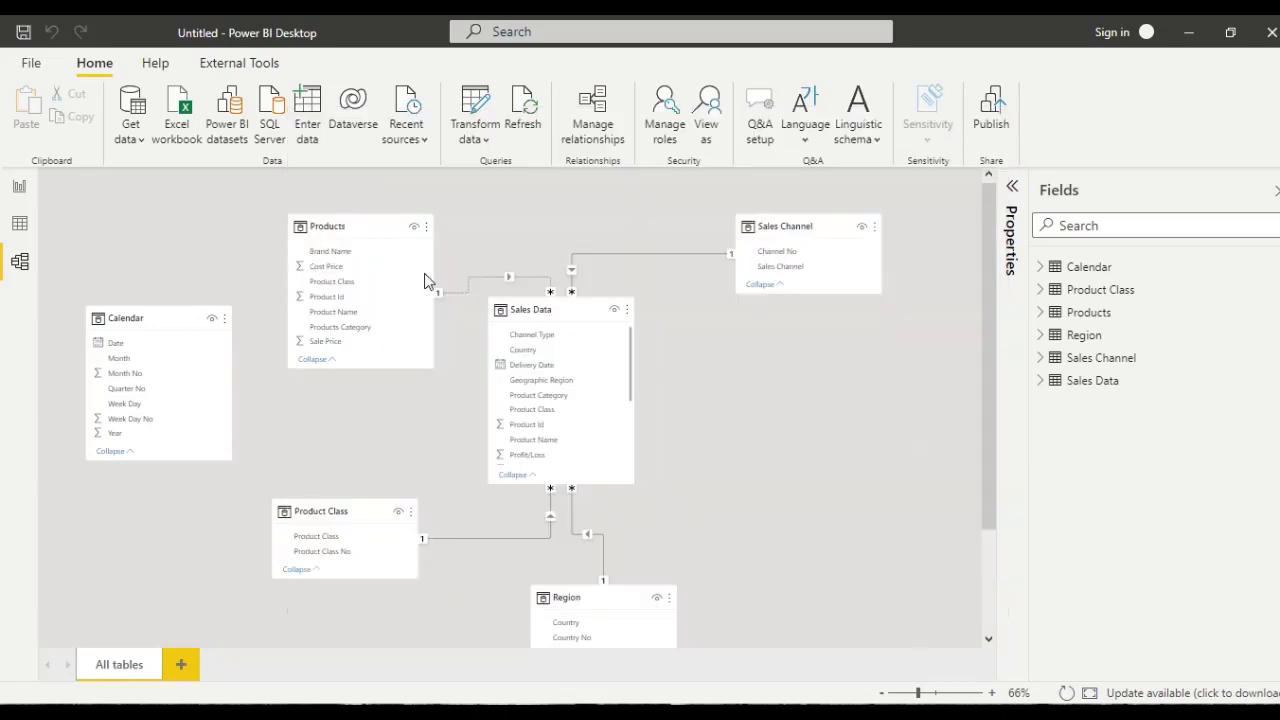
right_click(460, 295)
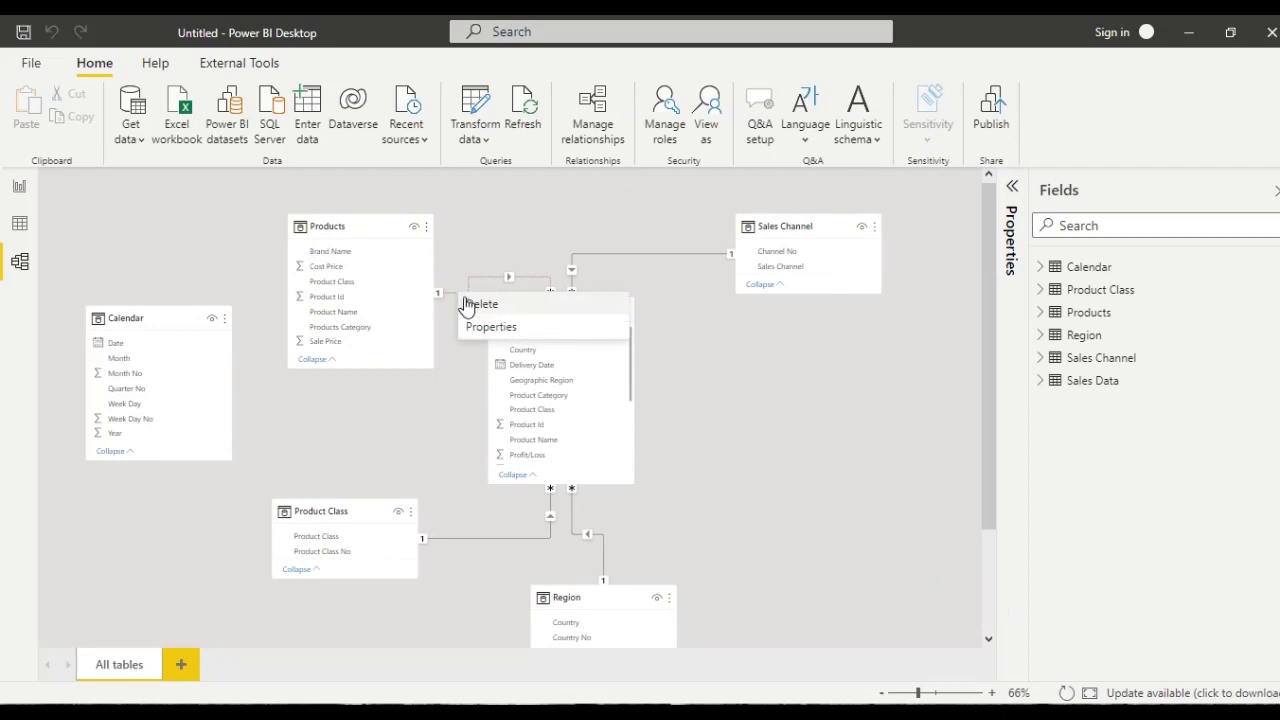
click(475, 309)
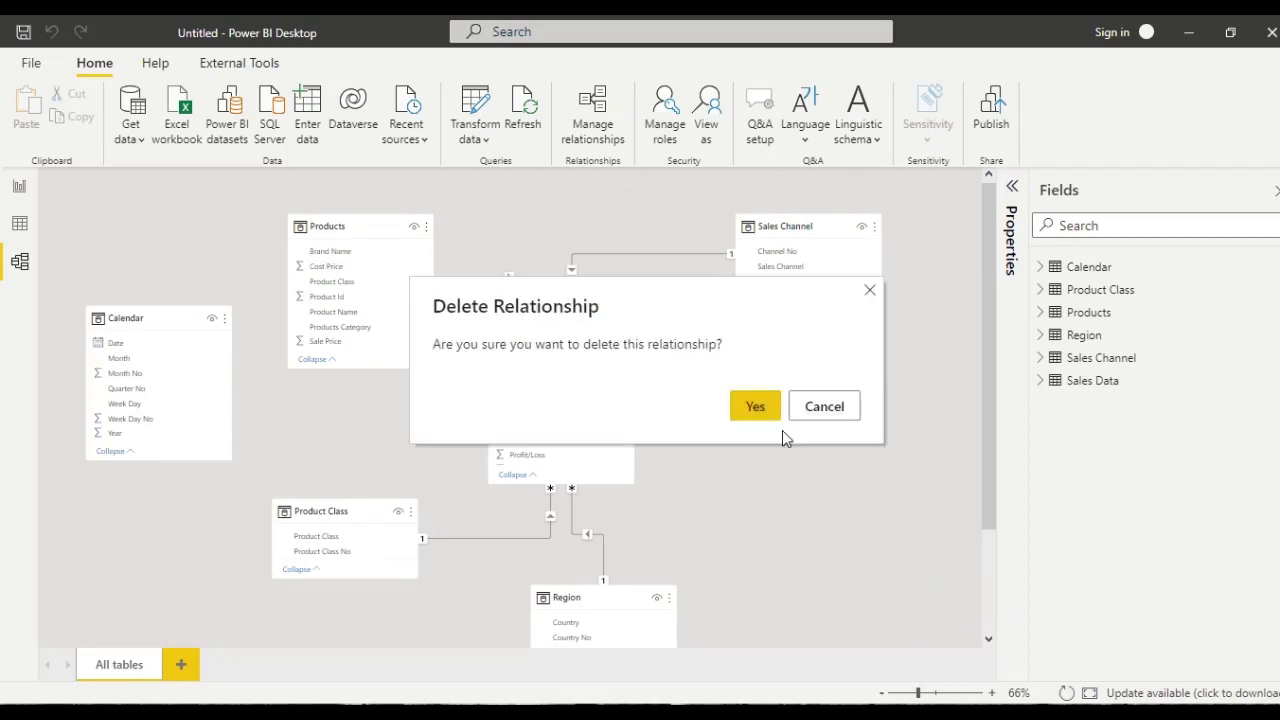
click(763, 405)
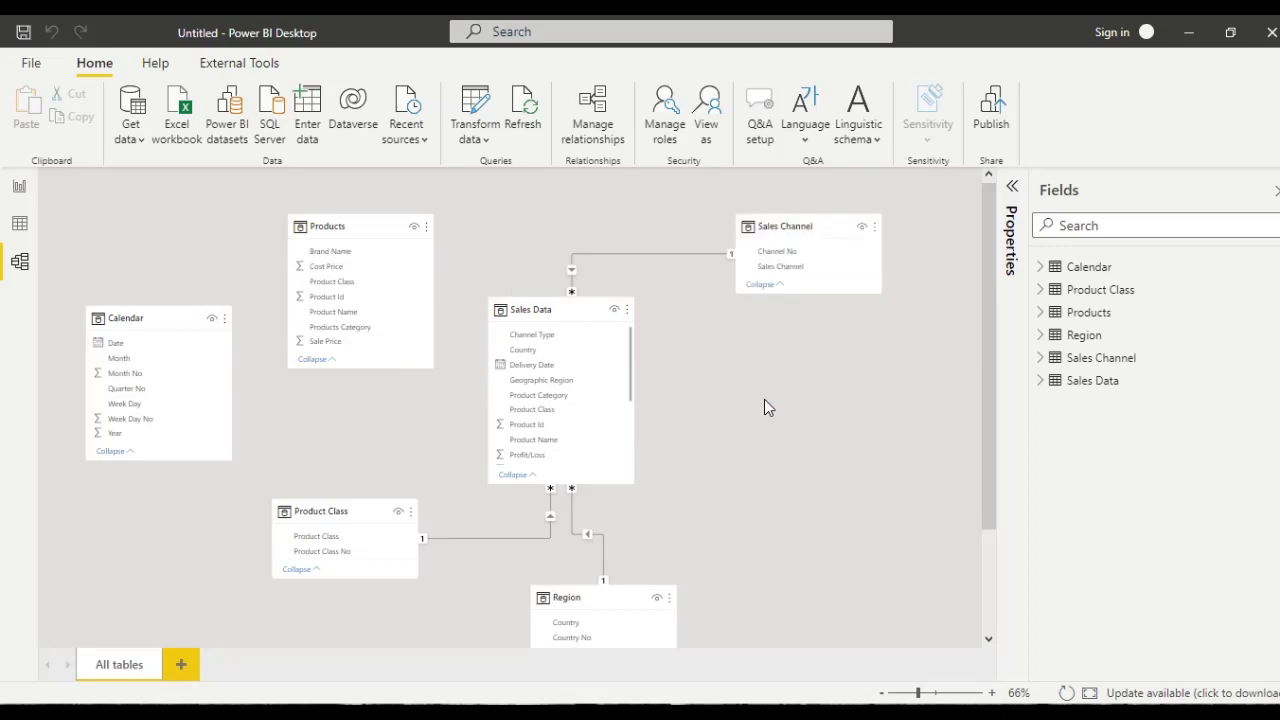
- Relate Products to Sales Data through Product Id, and Sales Data's Sales Date to the Calendar table's Date
click(521, 425)
drag(368, 296, 335, 298)
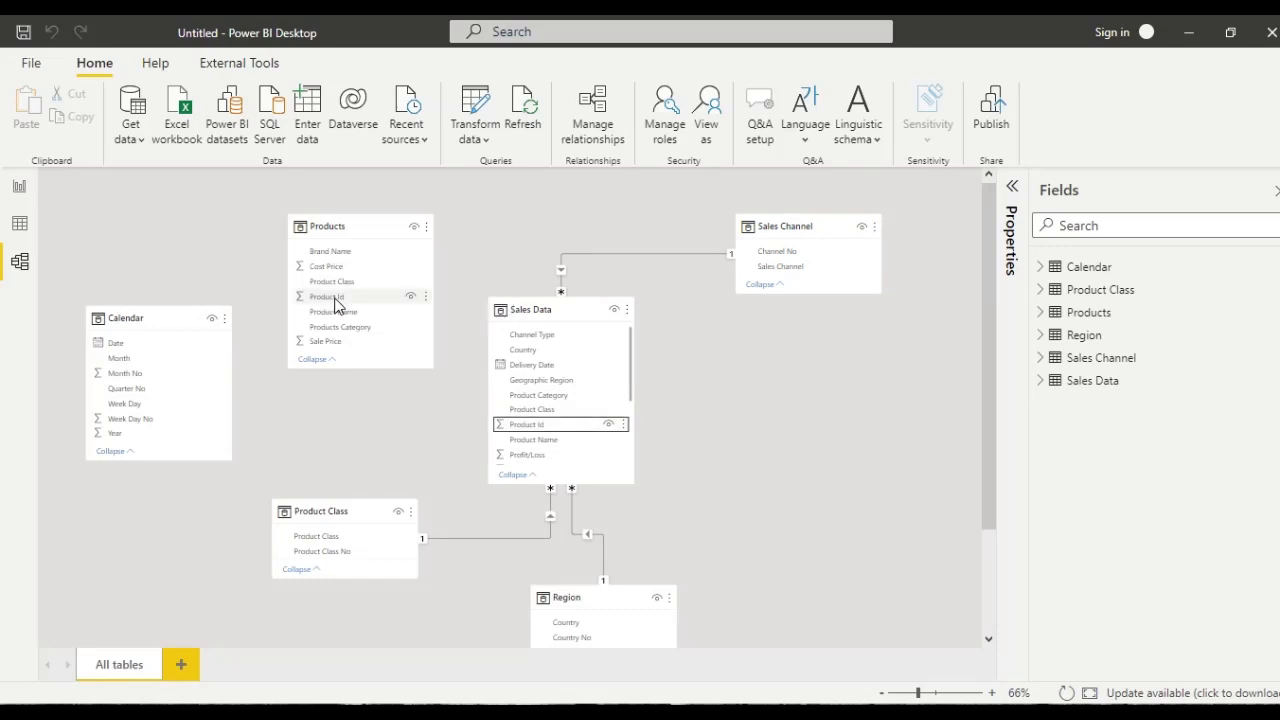
drag(359, 296, 530, 427)
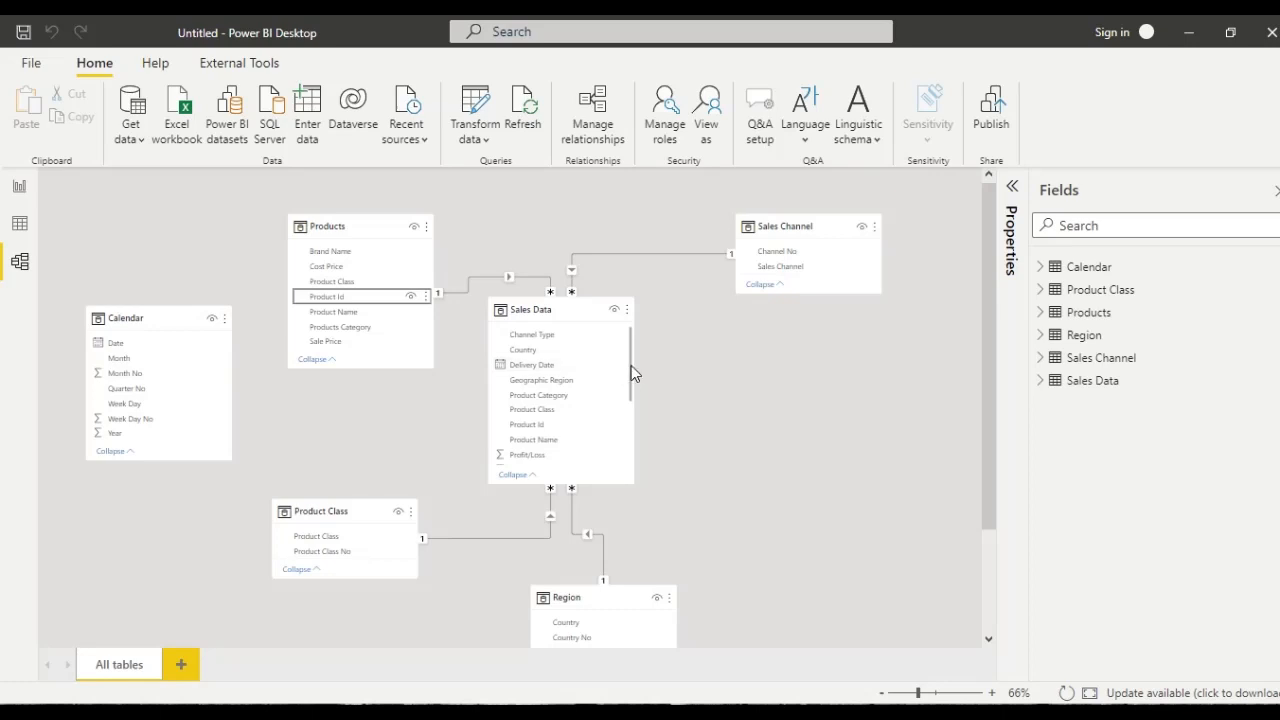
drag(631, 373, 627, 423)
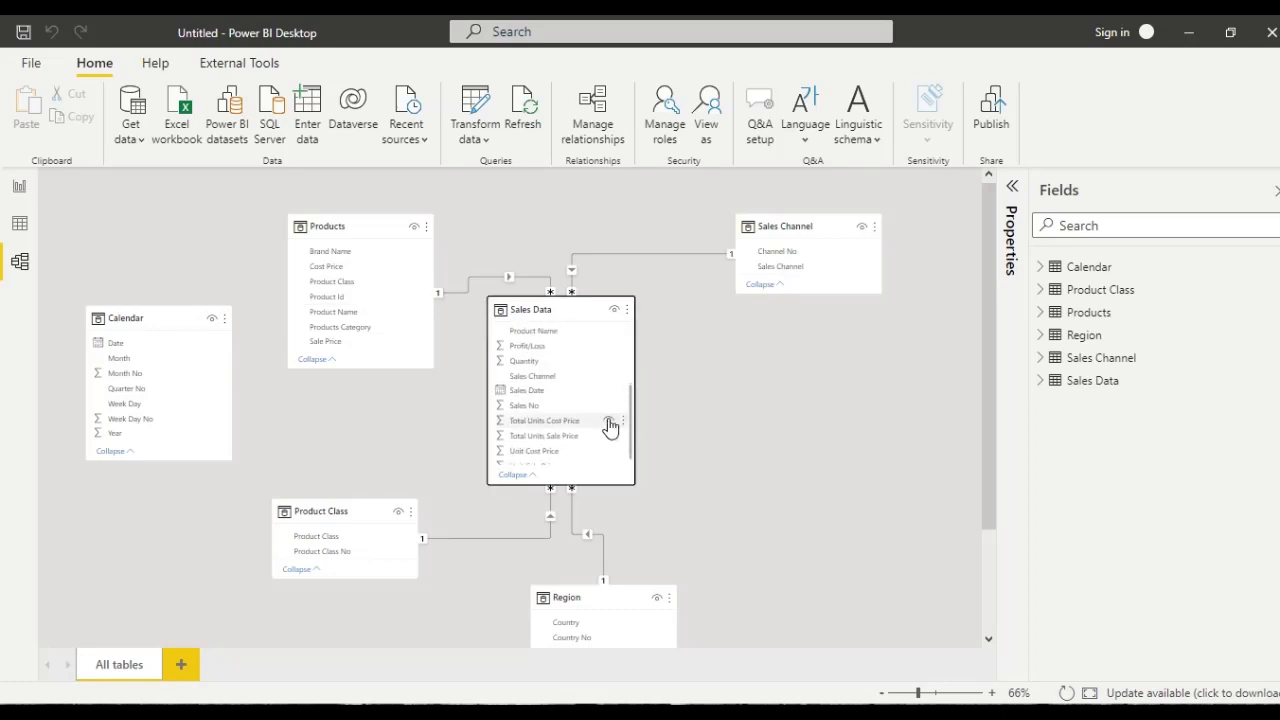
drag(520, 391, 177, 340)
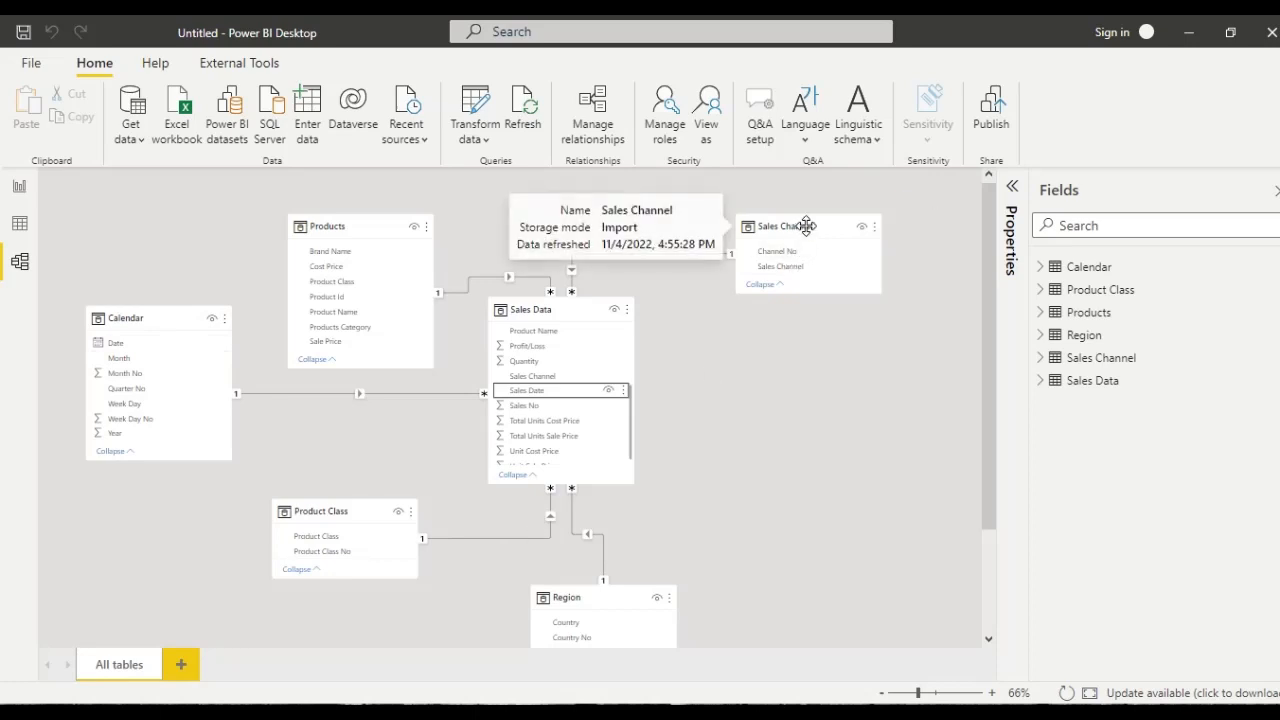
- Rearrange the model diagram with Sales Data between the other tables, Sales Channel beside it and Region below Sales Channel
drag(806, 226, 839, 309)
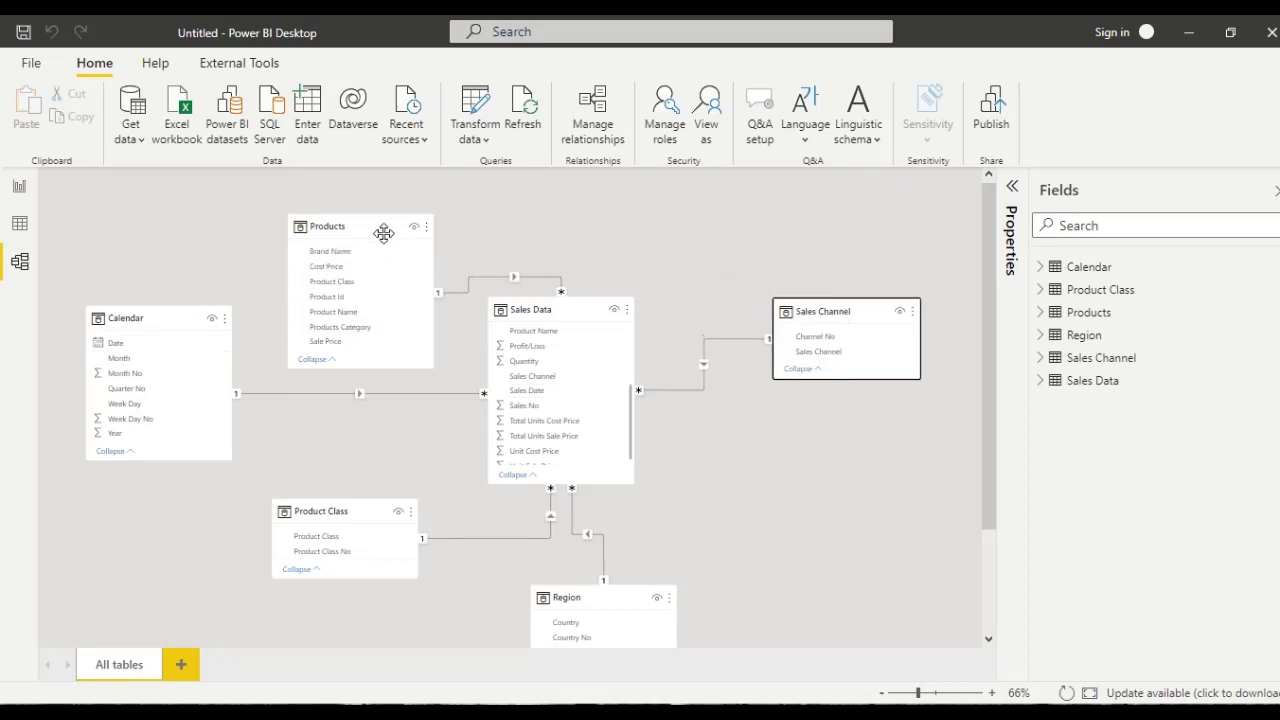
drag(371, 223, 360, 200)
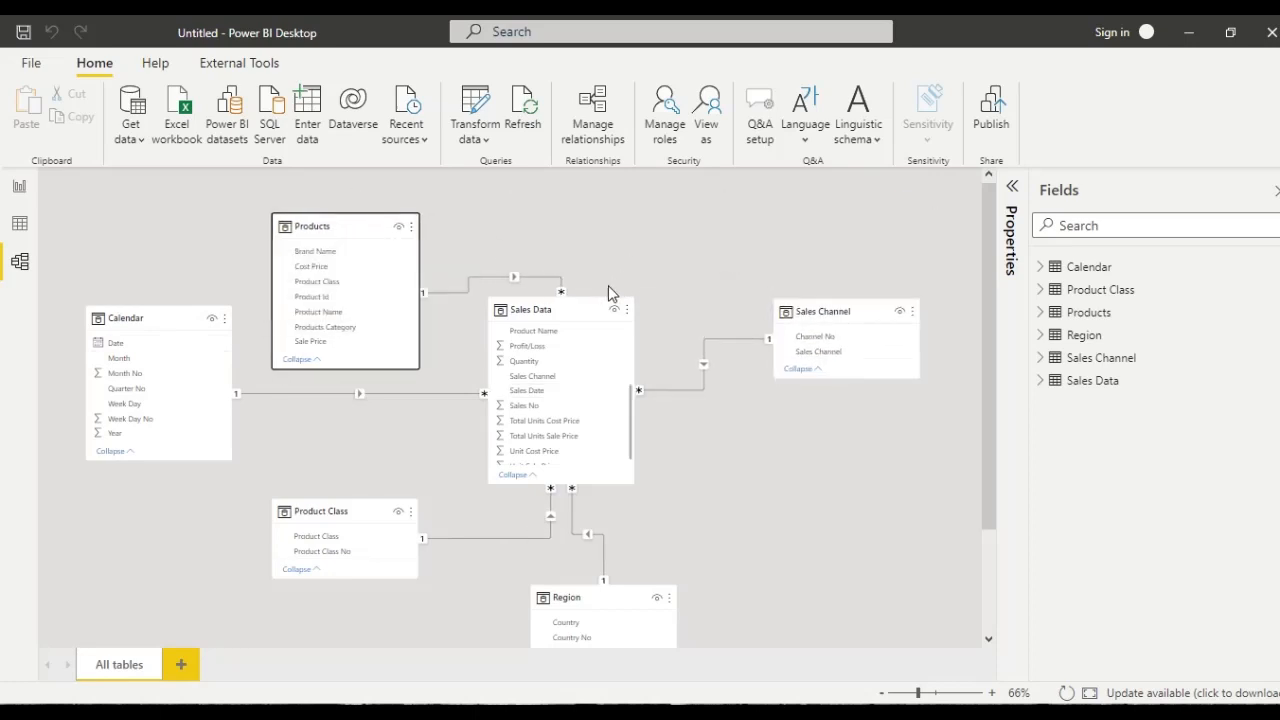
drag(583, 303, 605, 247)
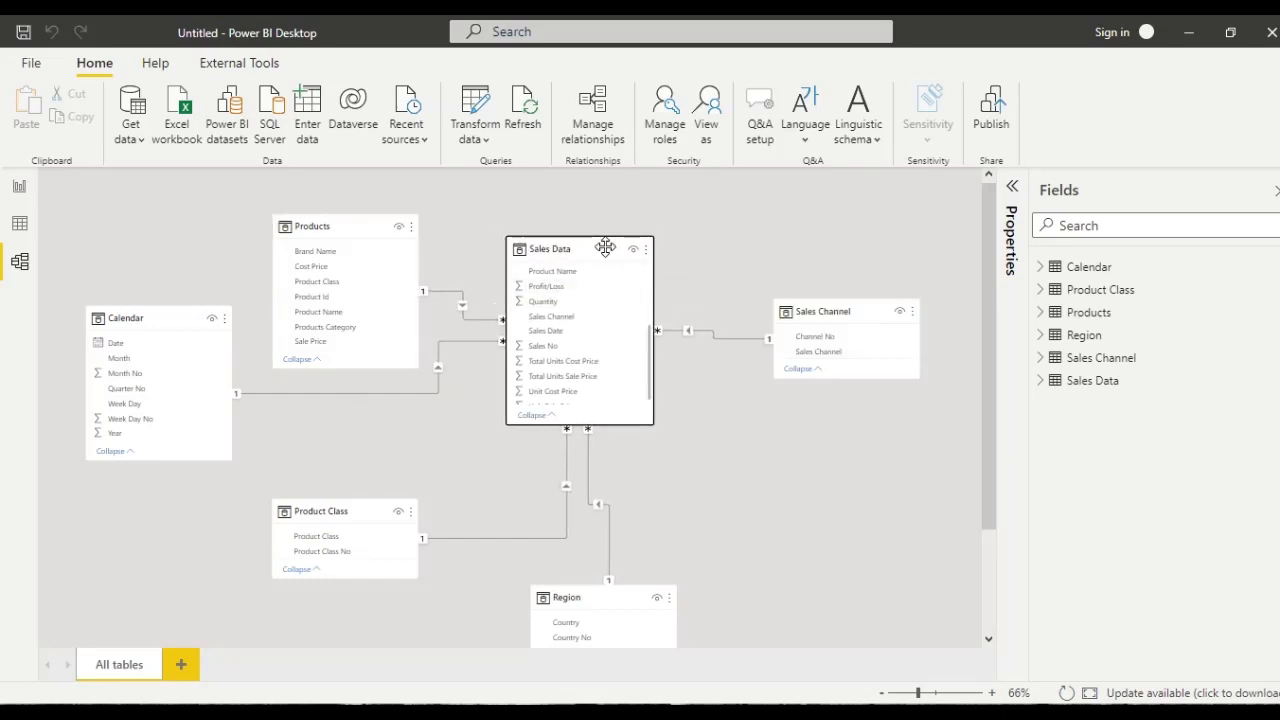
drag(626, 593, 805, 445)
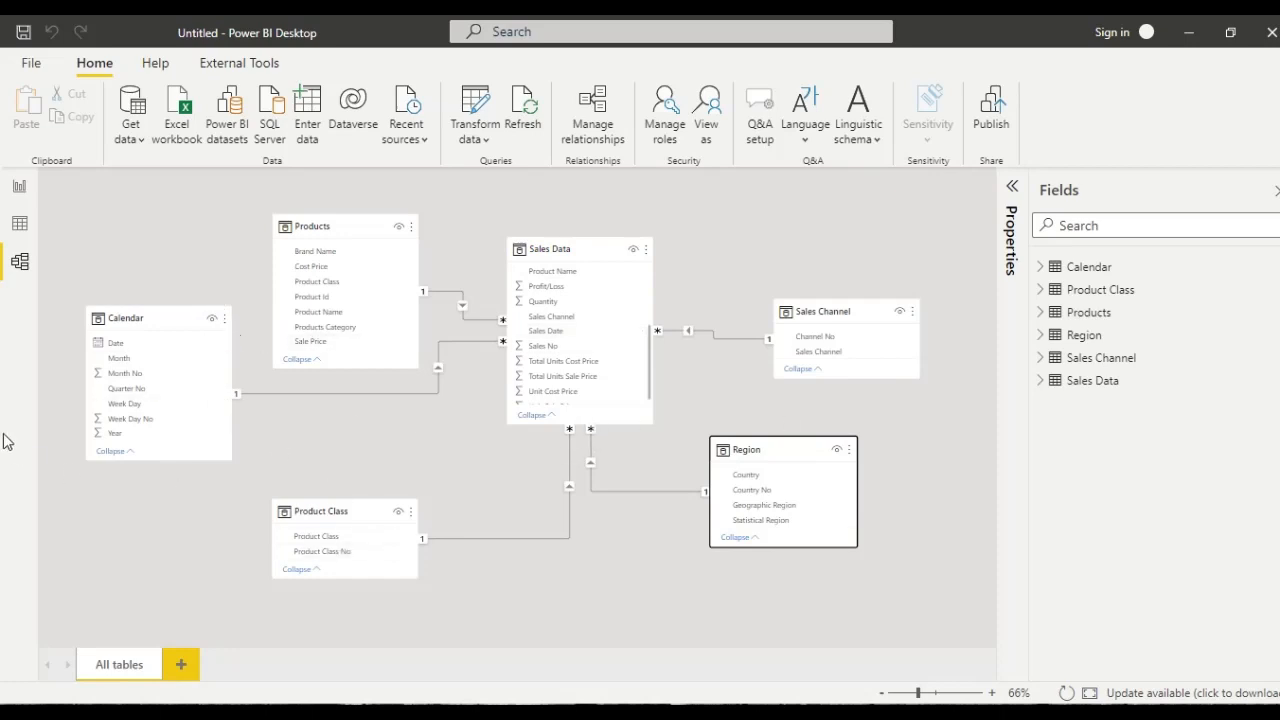
- Display the rows of the Sales Data table in the data view
click(19, 224)
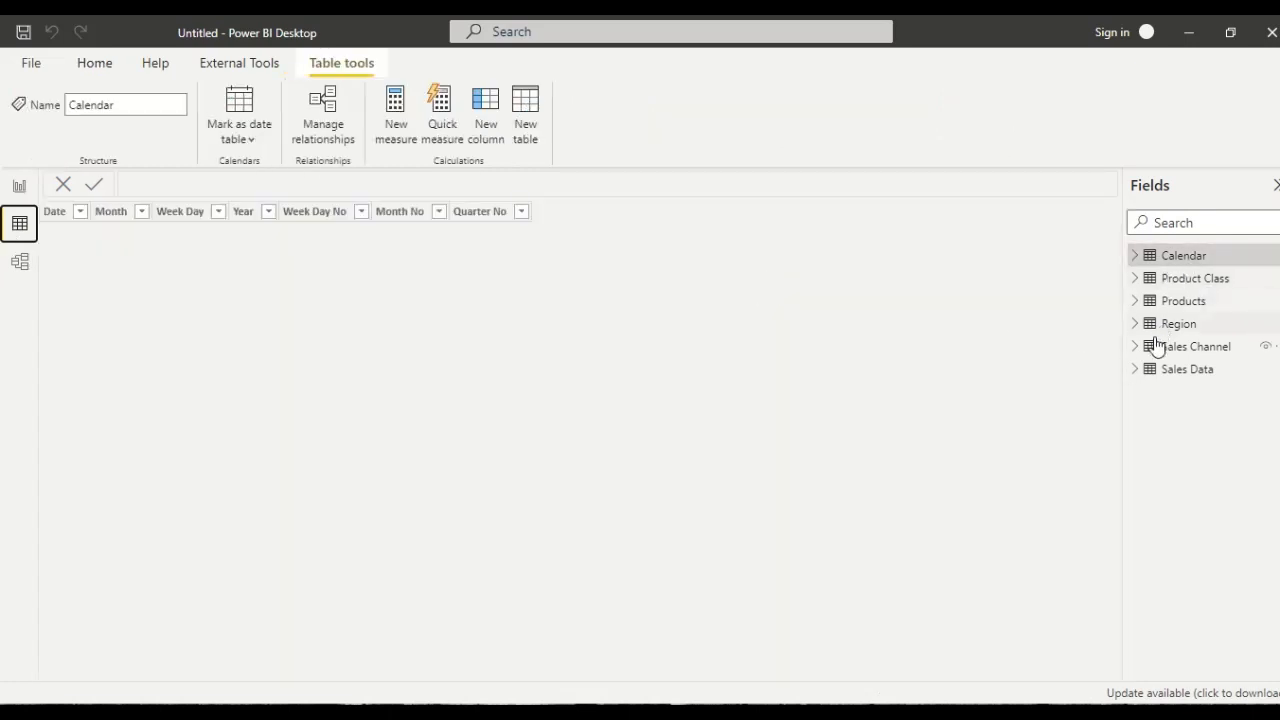
click(1162, 376)
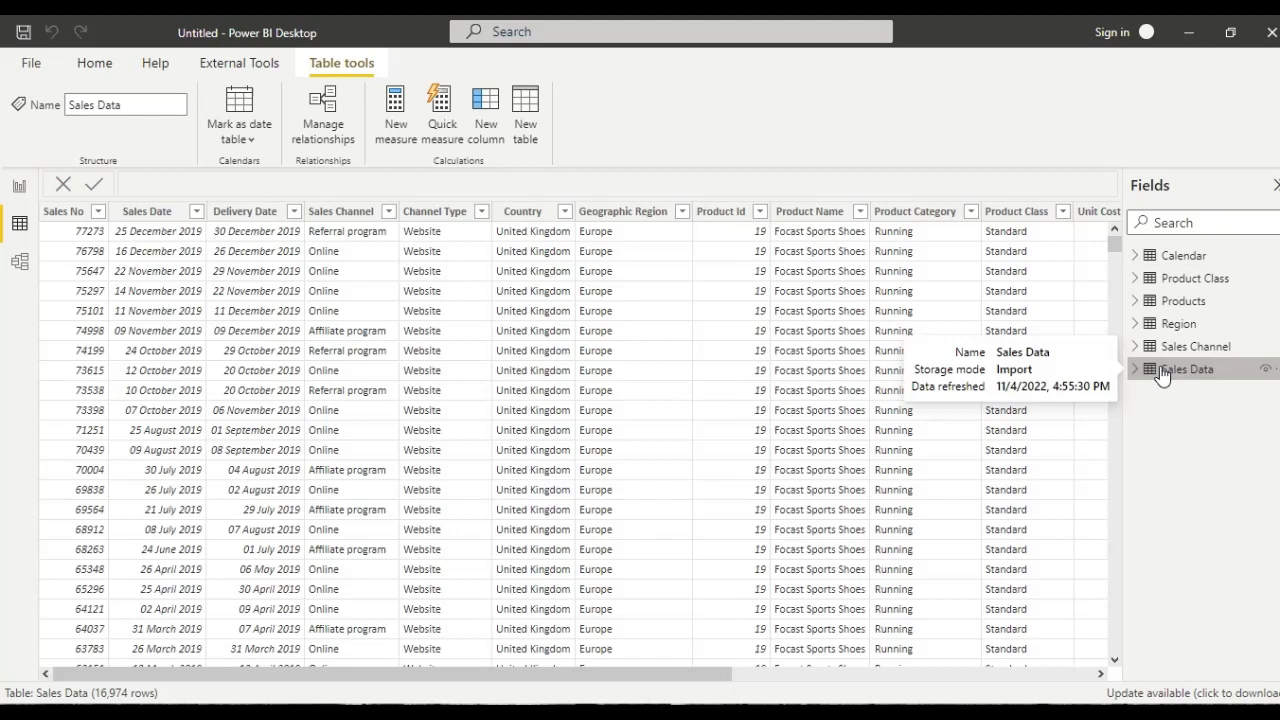
- Create a measure in the Sales Data table: total sales = SUM('Sales Data'[Total Units Sale Price])
right_click(1162, 372)
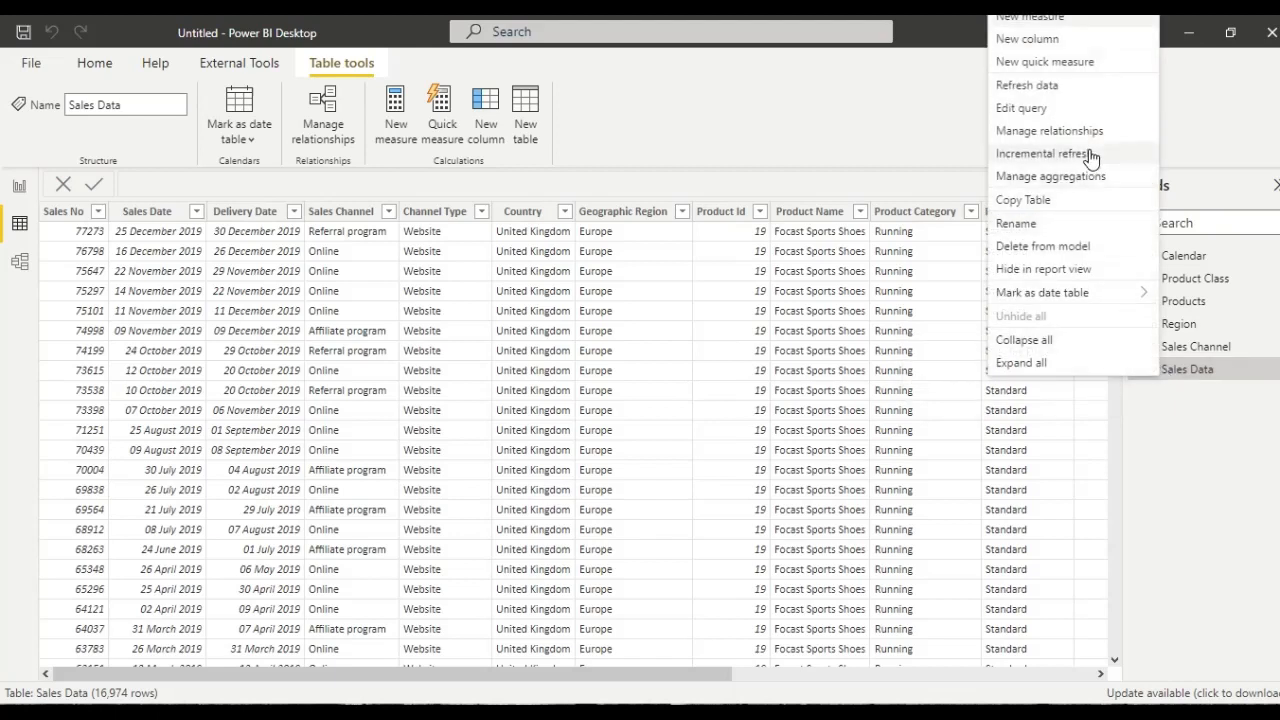
click(1078, 20)
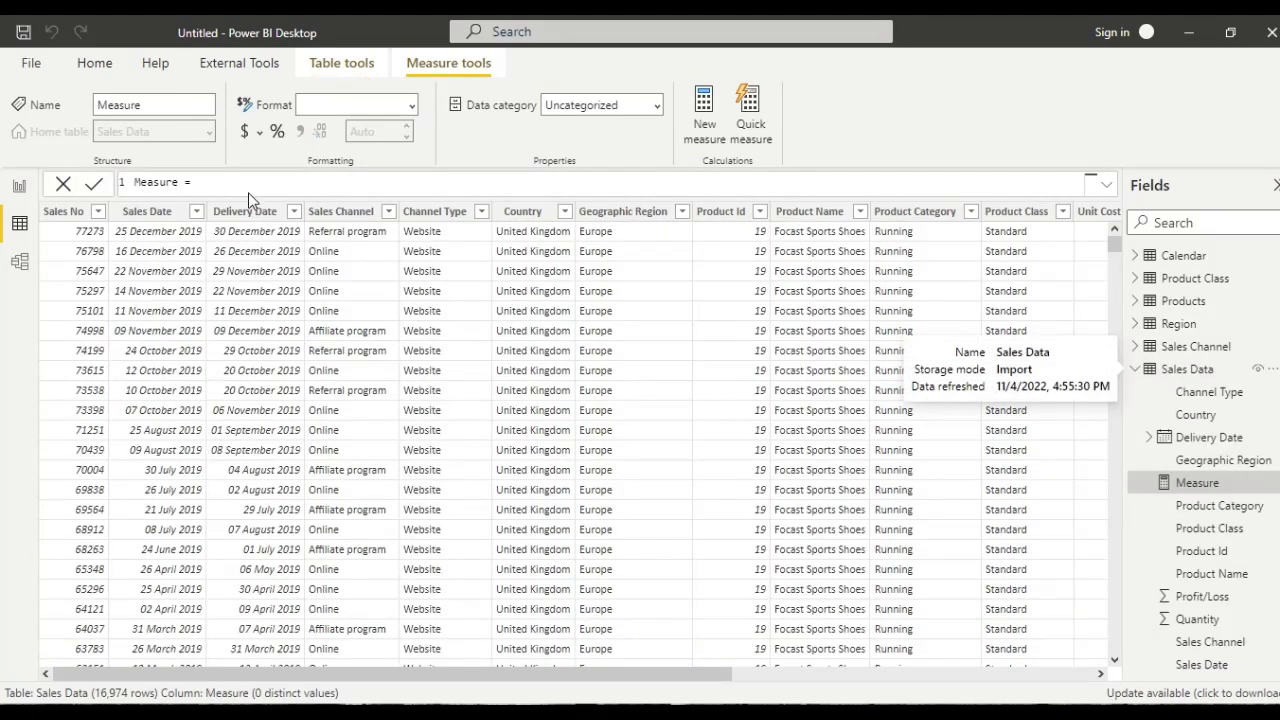
key(ctrl+a)
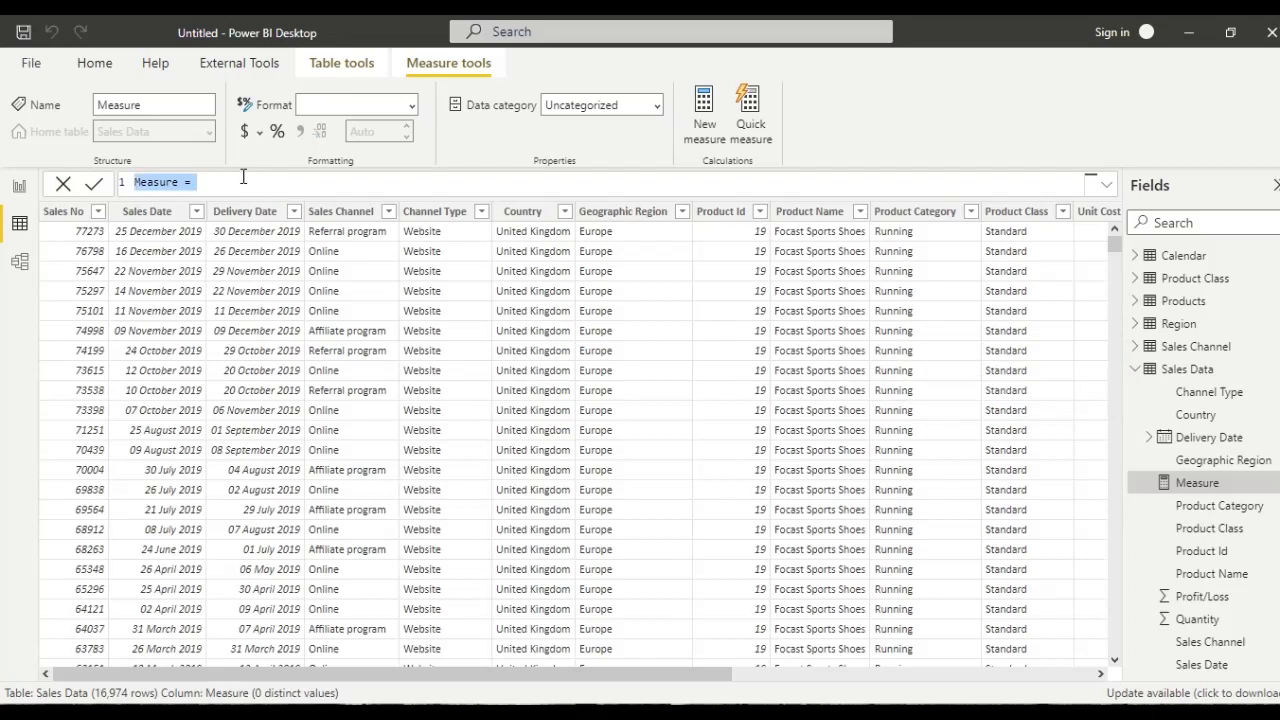
key(BackSpace)
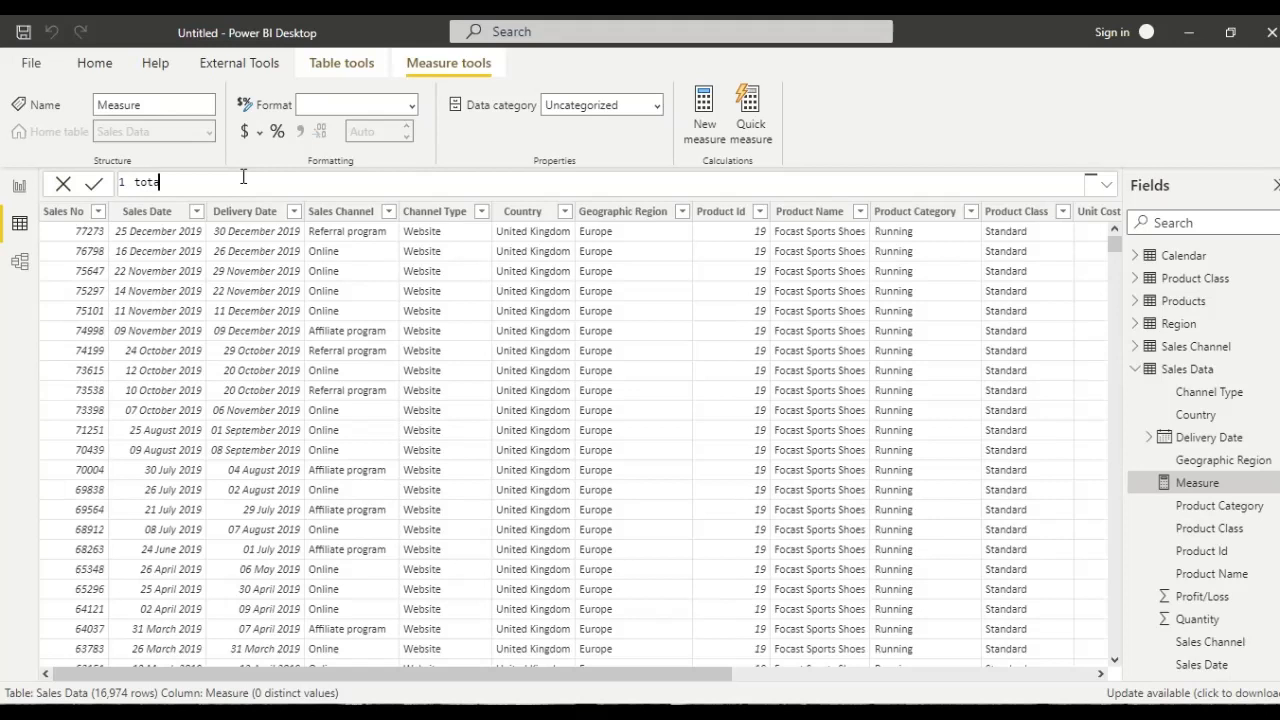
text(total sales = SUM()
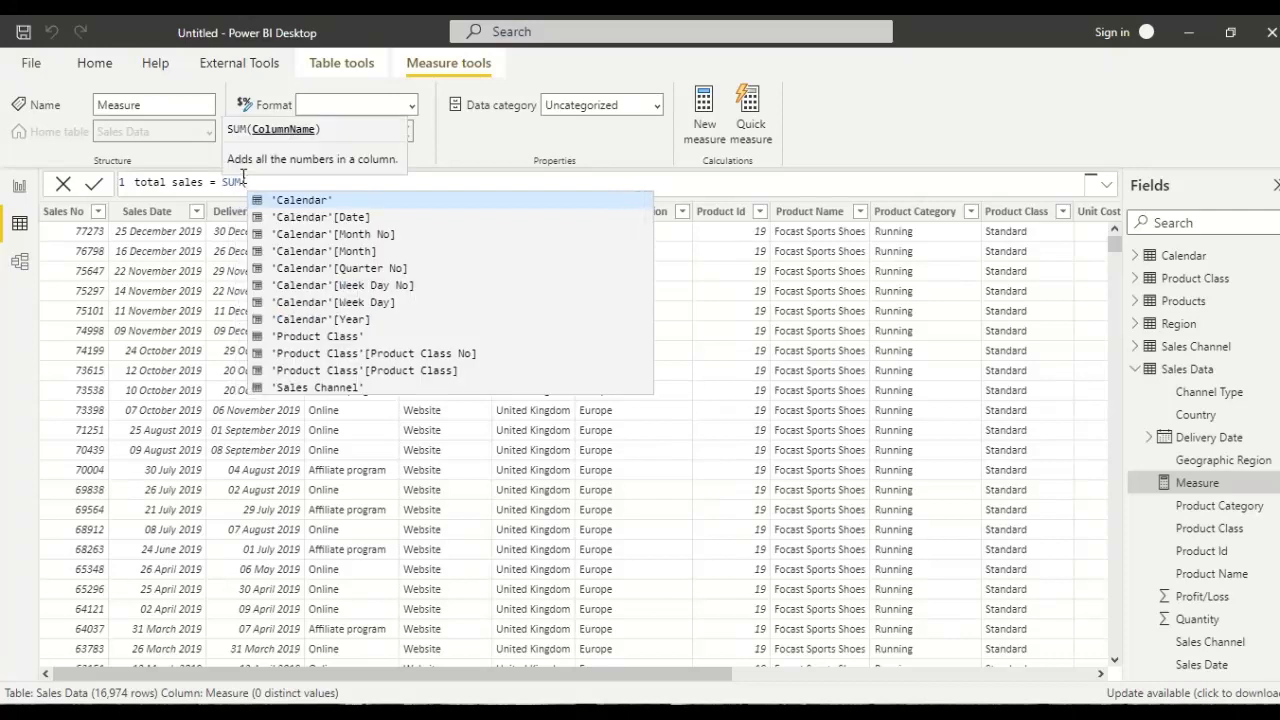
text('s)
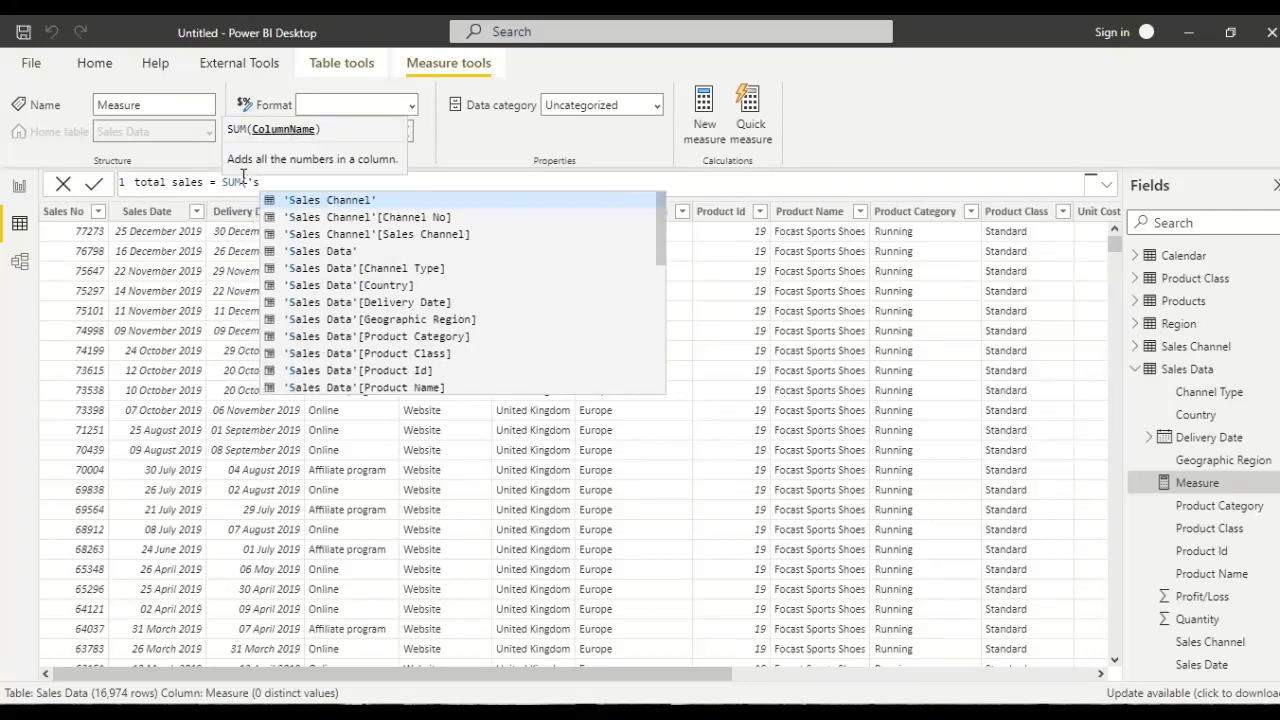
key(Down)
key(Down)
key(Down)
key(Down)
key(Down)
key(Down)
key(Down)
key(Down)
key(Down)
key(Down)
key(Down)
key(Down)
key(Down)
key(Down)
key(Down)
key(Down)
key(Down)
key(Down)
key(Down)
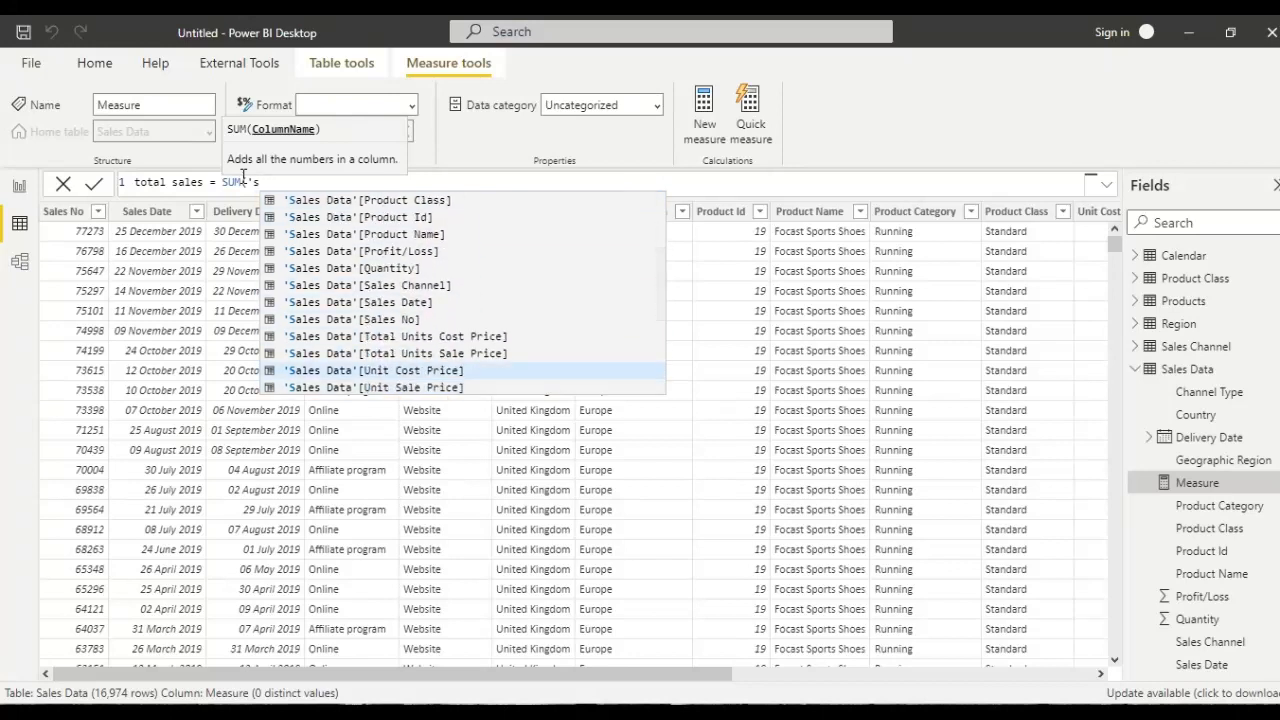
key(Up)
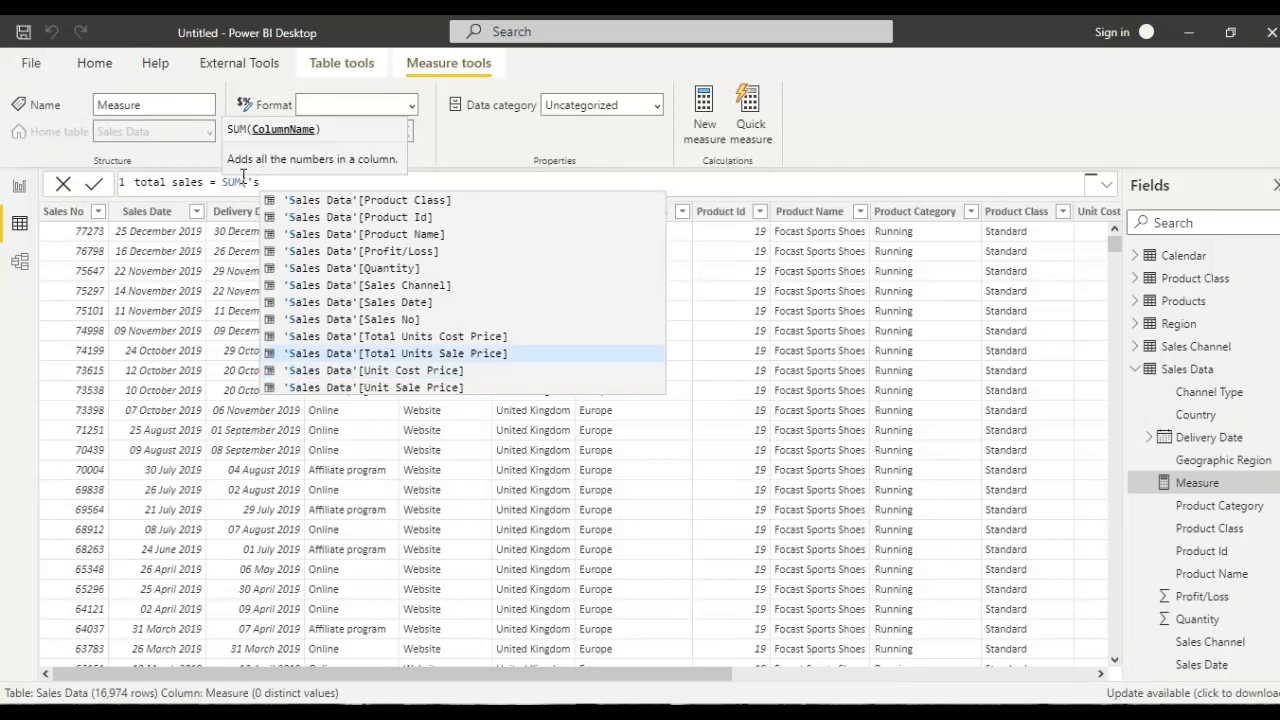
key(Tab)
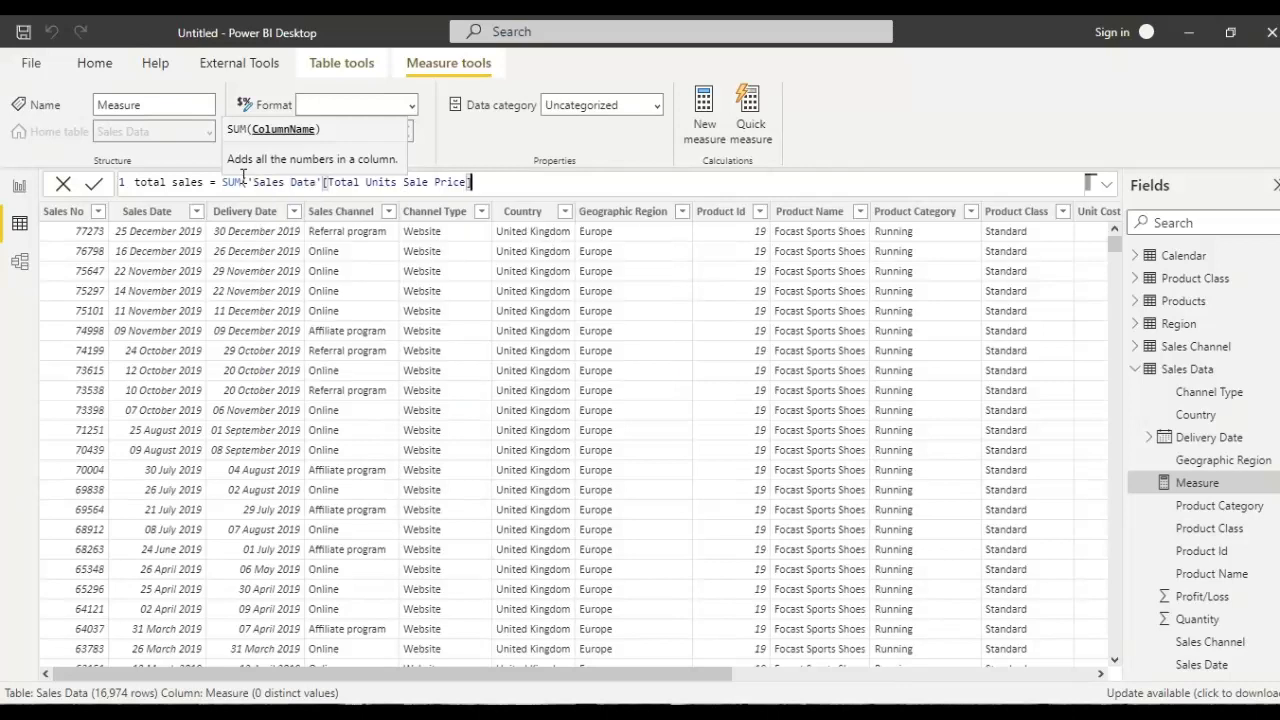
text())
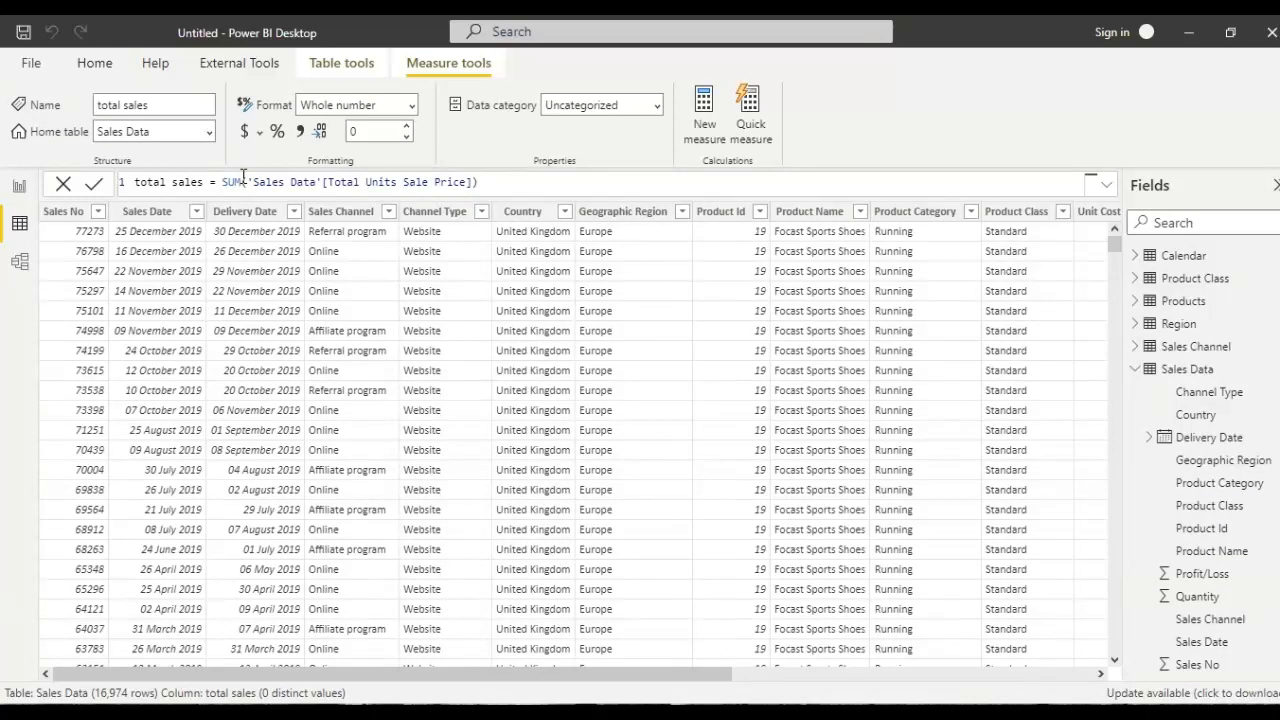
- Build a table visual of Country and total sales on the report page and move it lower on the canvas
click(19, 187)
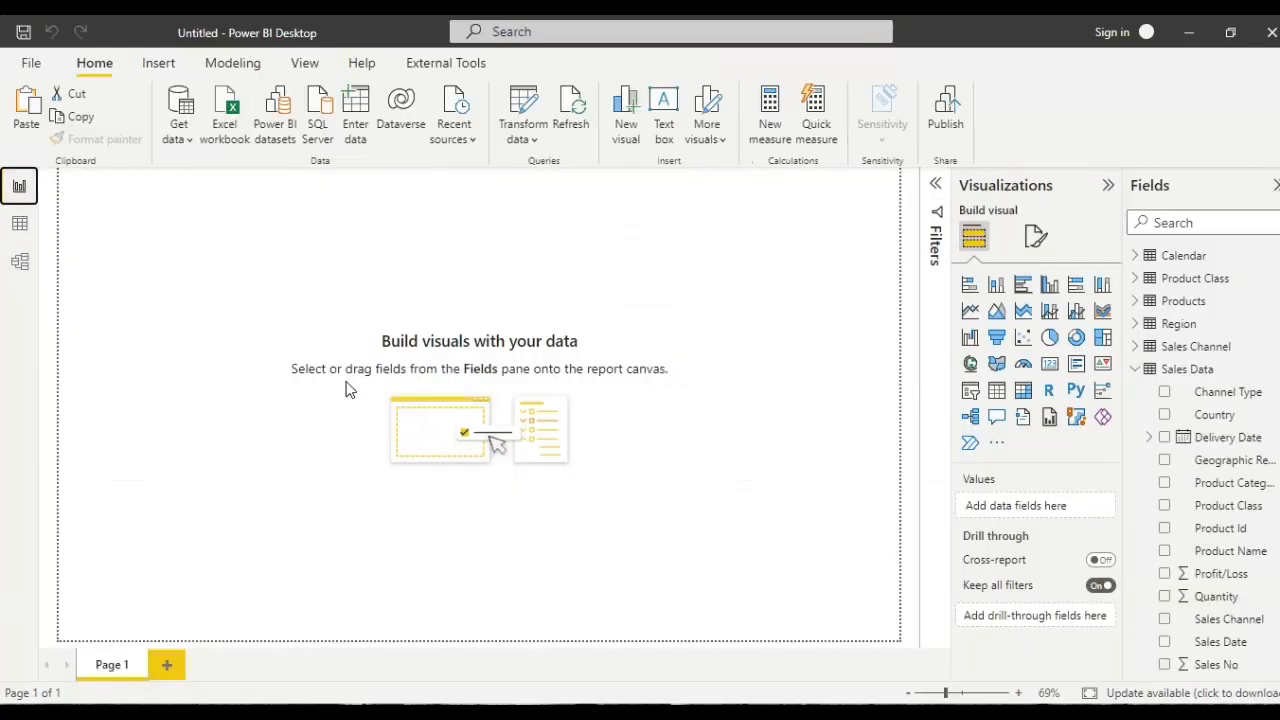
click(1003, 396)
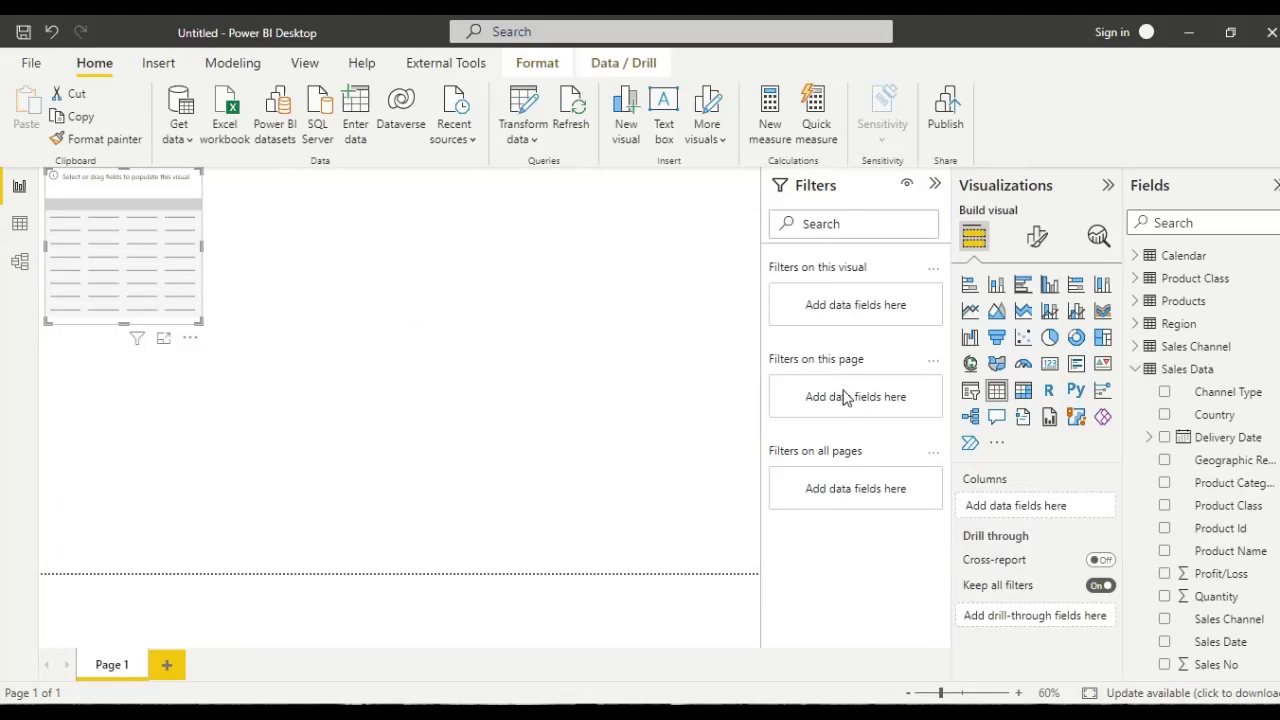
click(936, 187)
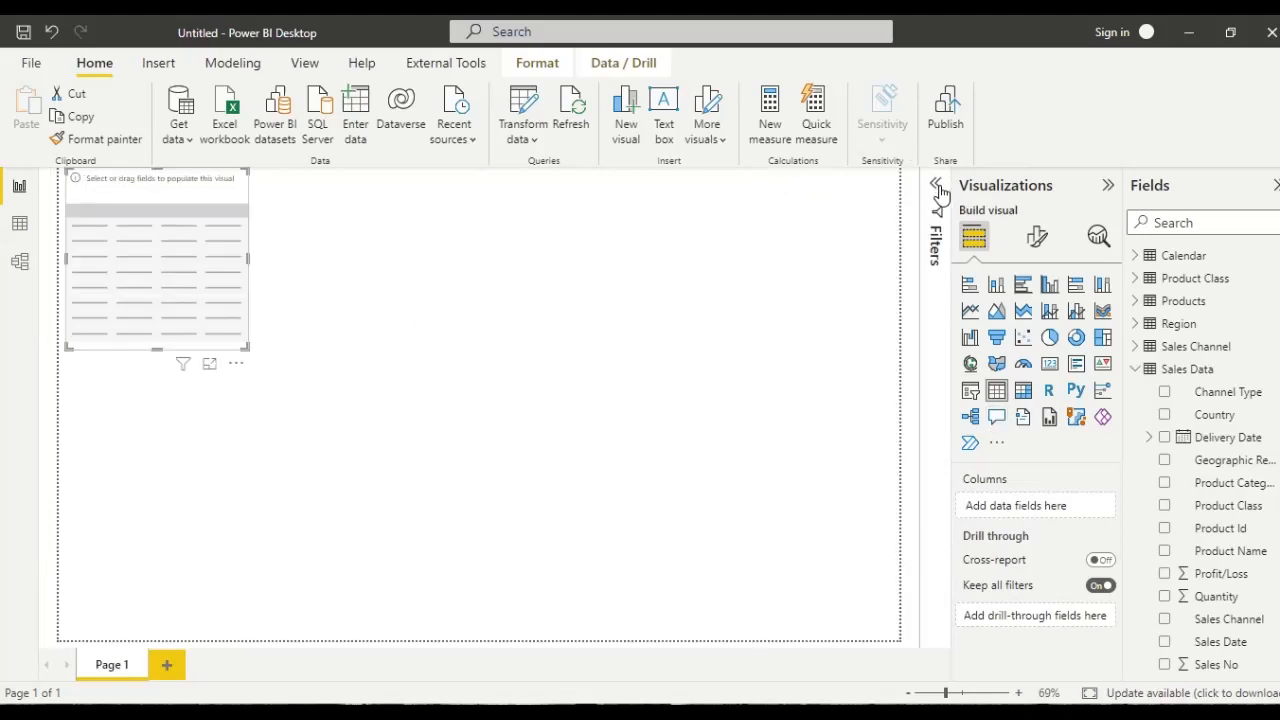
click(1165, 415)
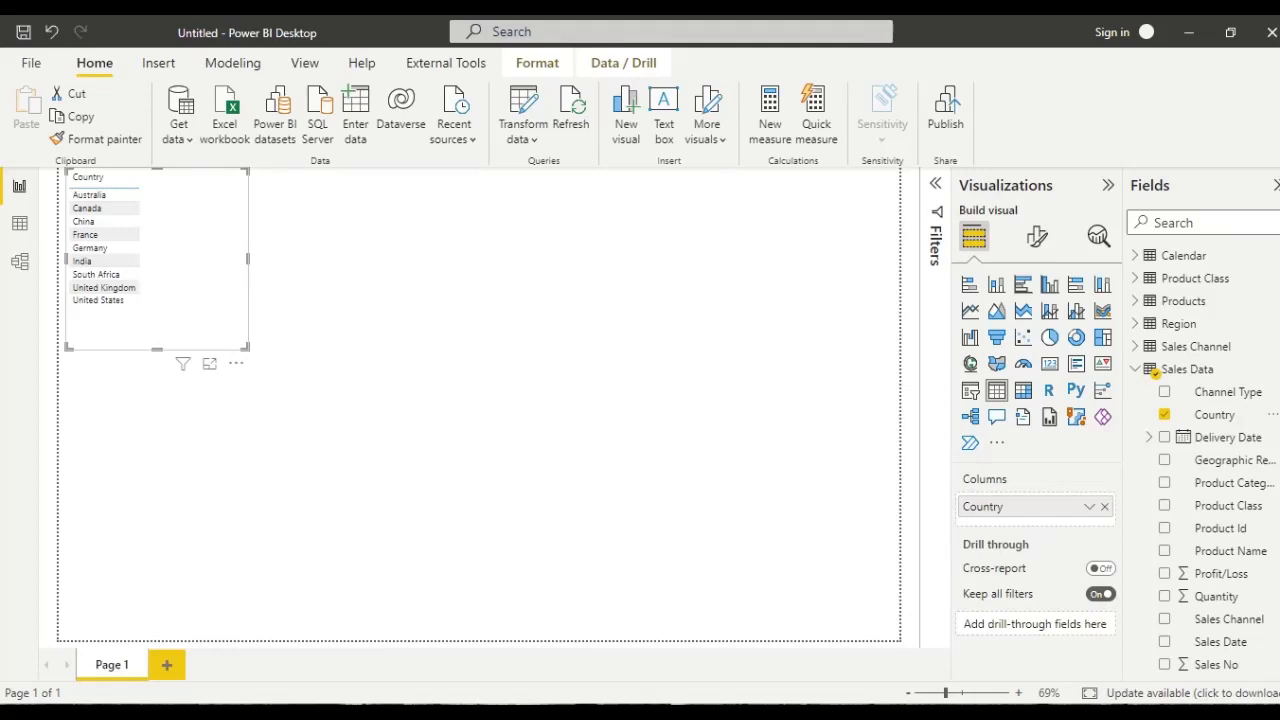
scroll(1200, 460, down, 3)
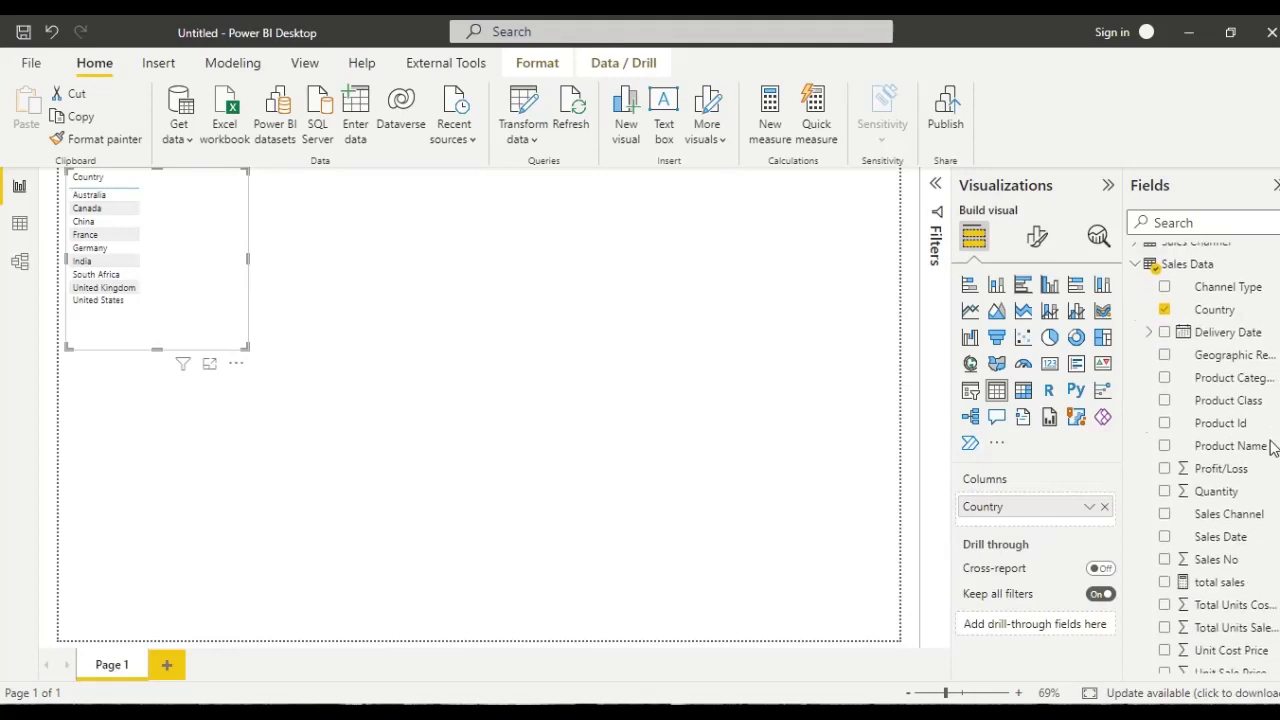
click(1165, 574)
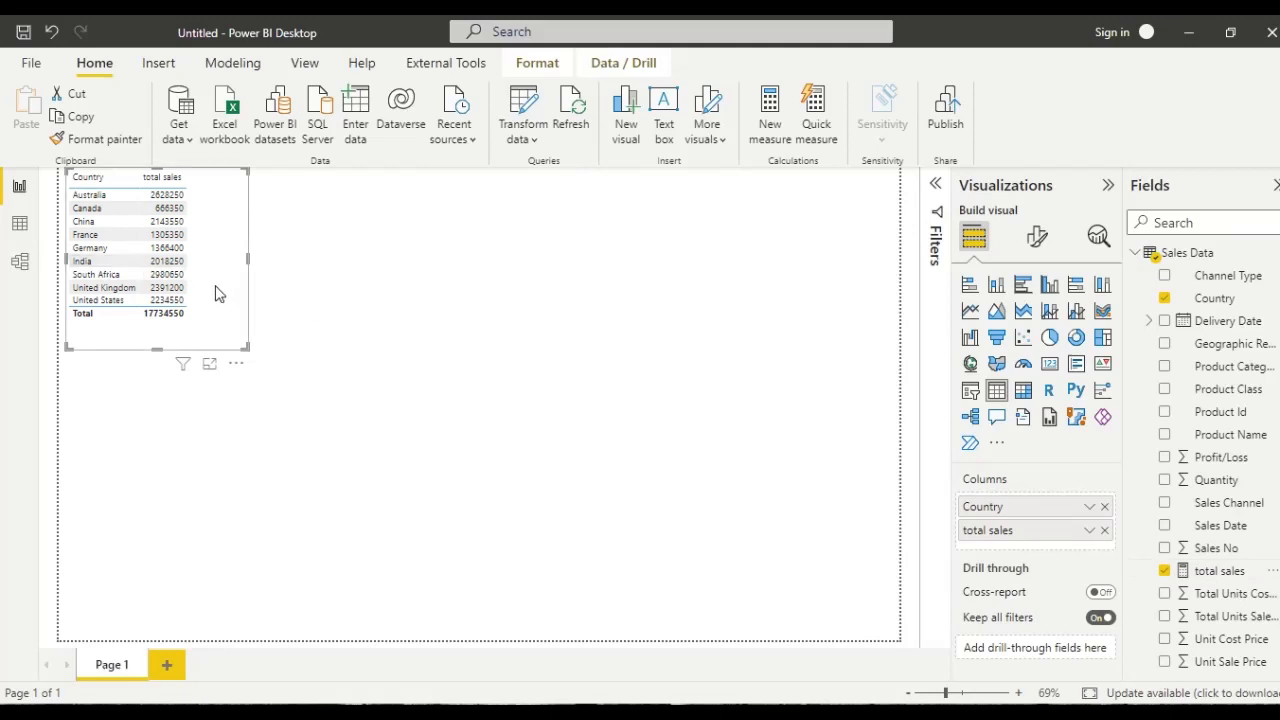
drag(220, 291, 263, 443)
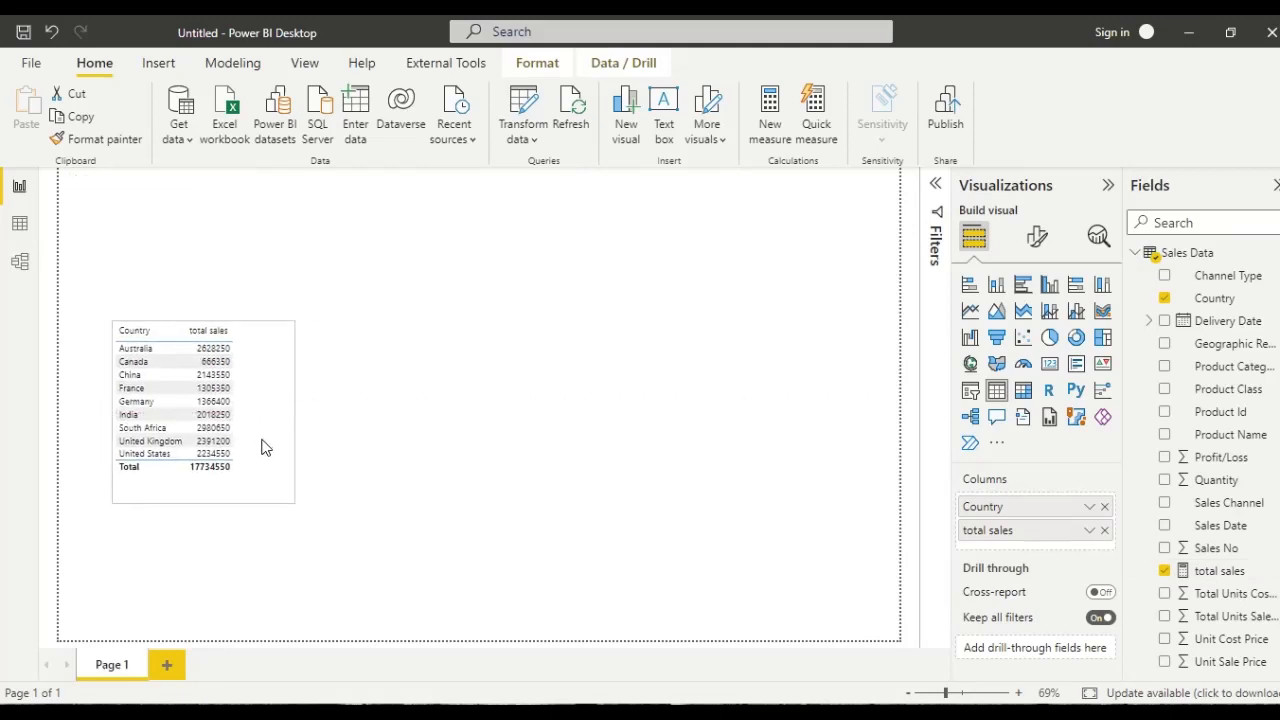
- Format the total sales measure as dollar currency and widen the table visual
click(1224, 571)
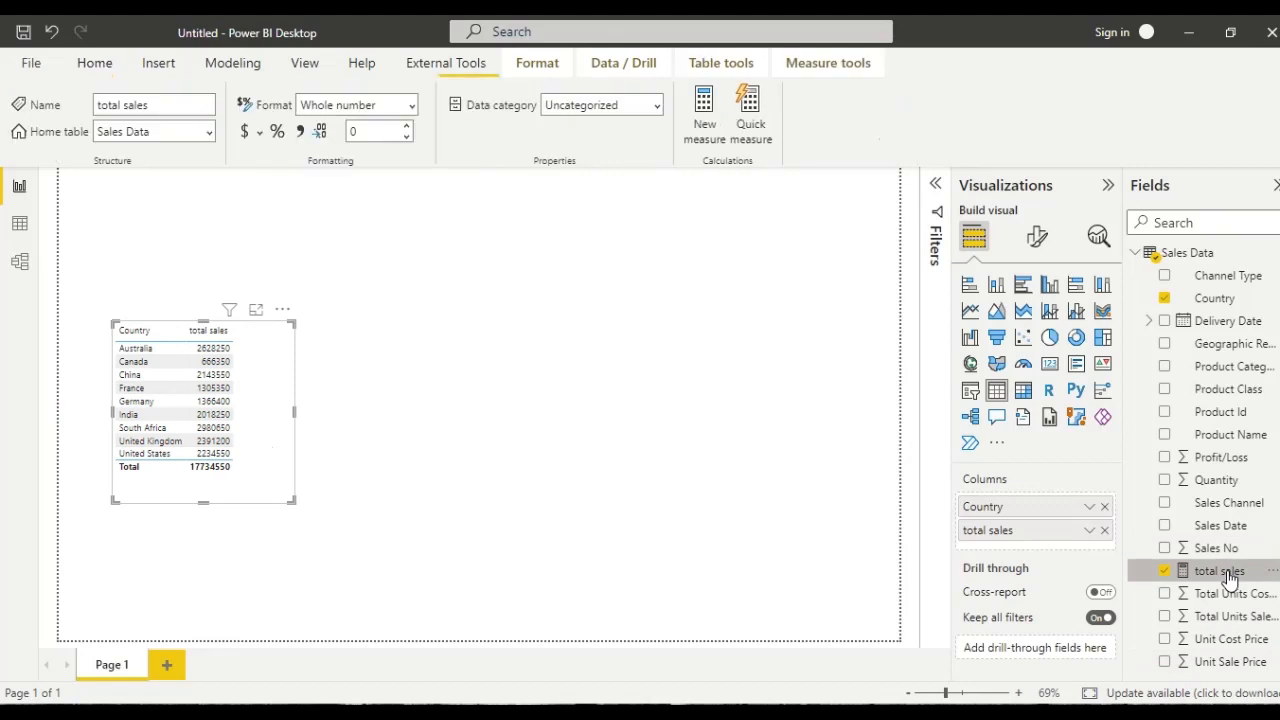
click(250, 134)
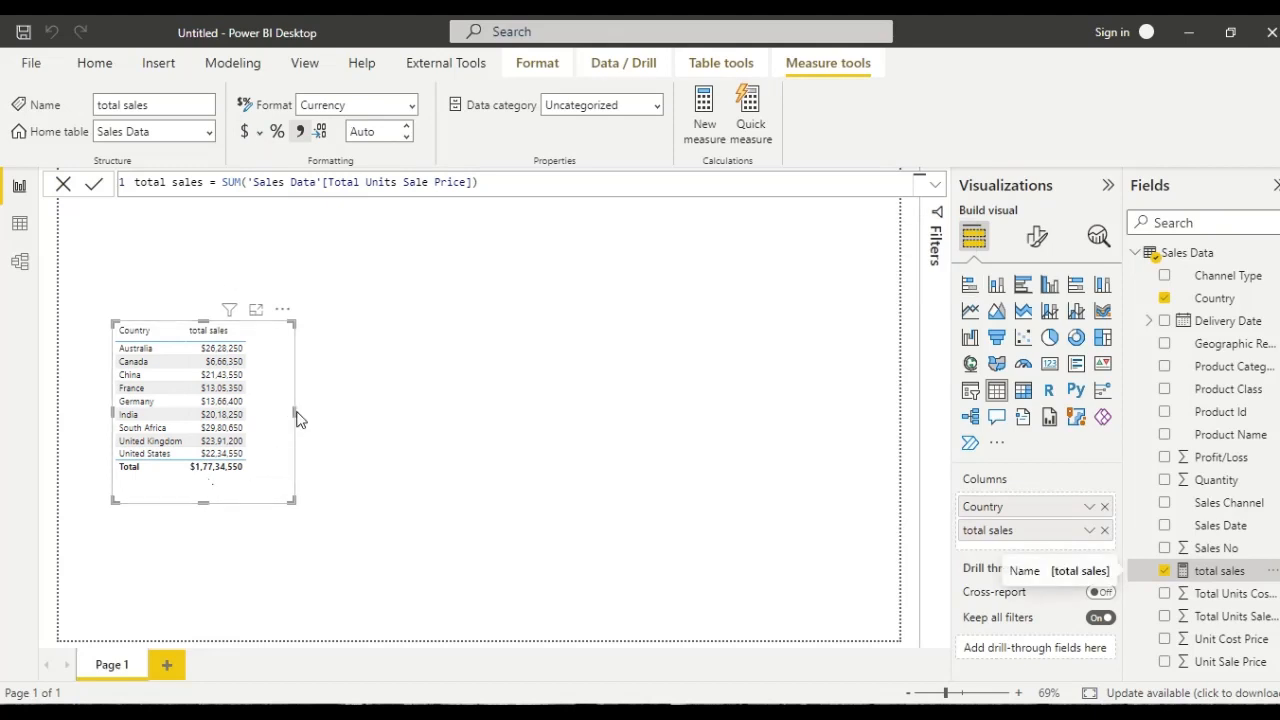
drag(293, 411, 397, 414)
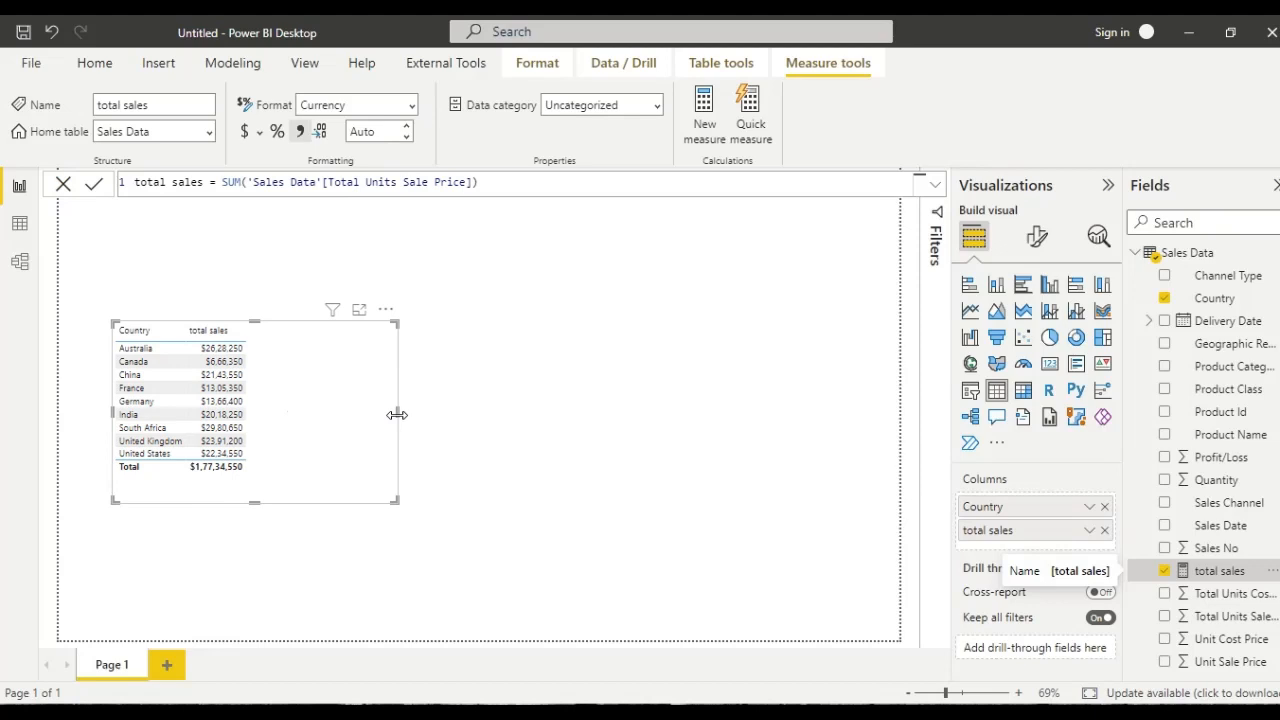
- Start a new measure in Sales Data named static rank, using the RANKX function
right_click(1198, 257)
click(1127, 266)
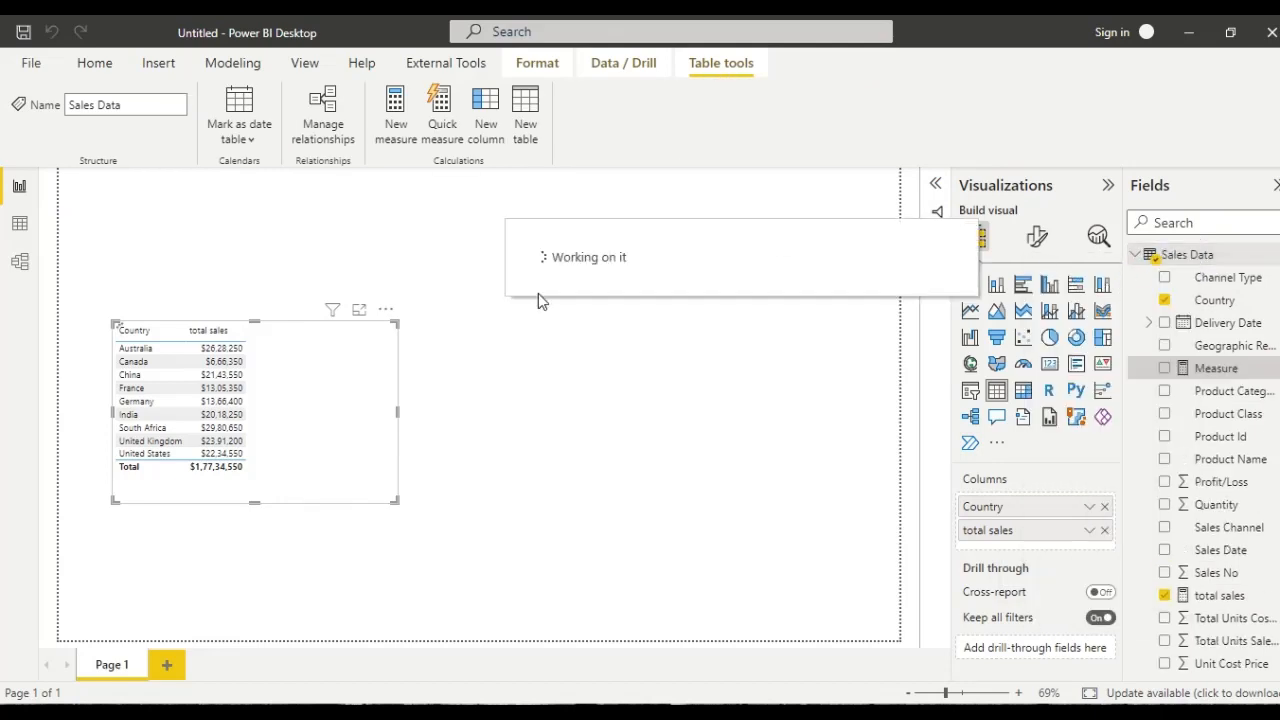
key(BackSpace)
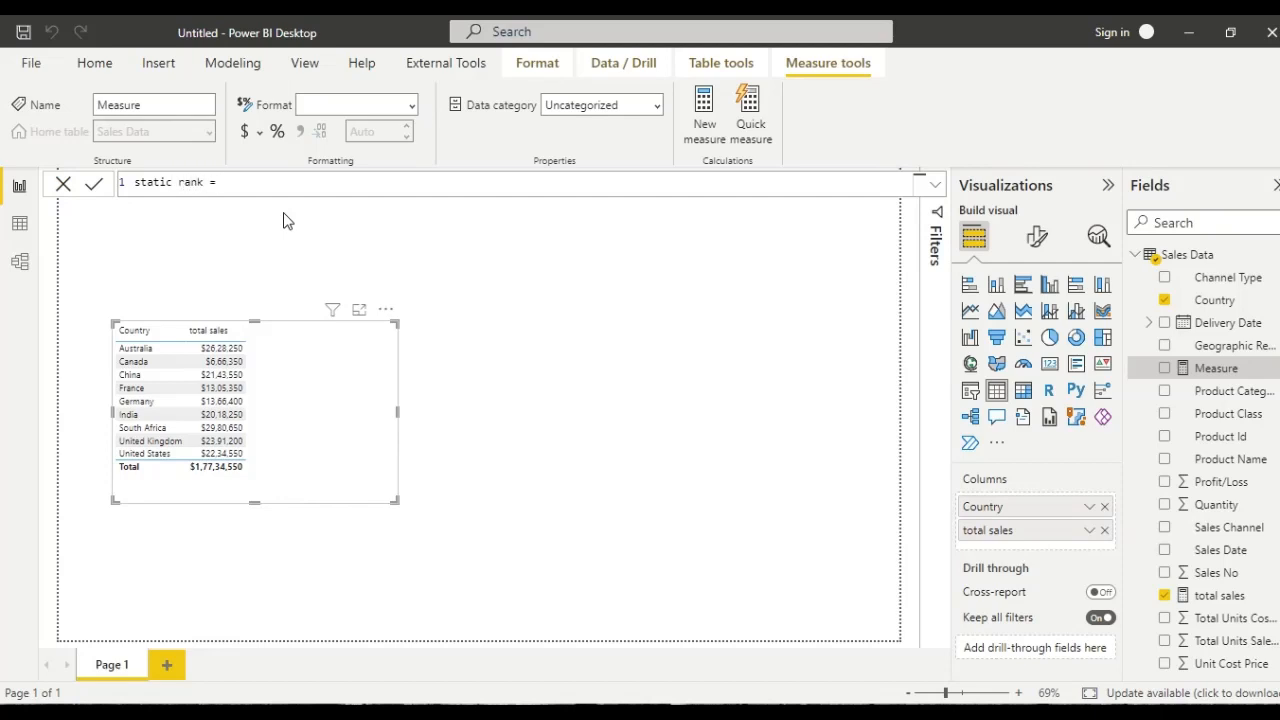
text(ra)
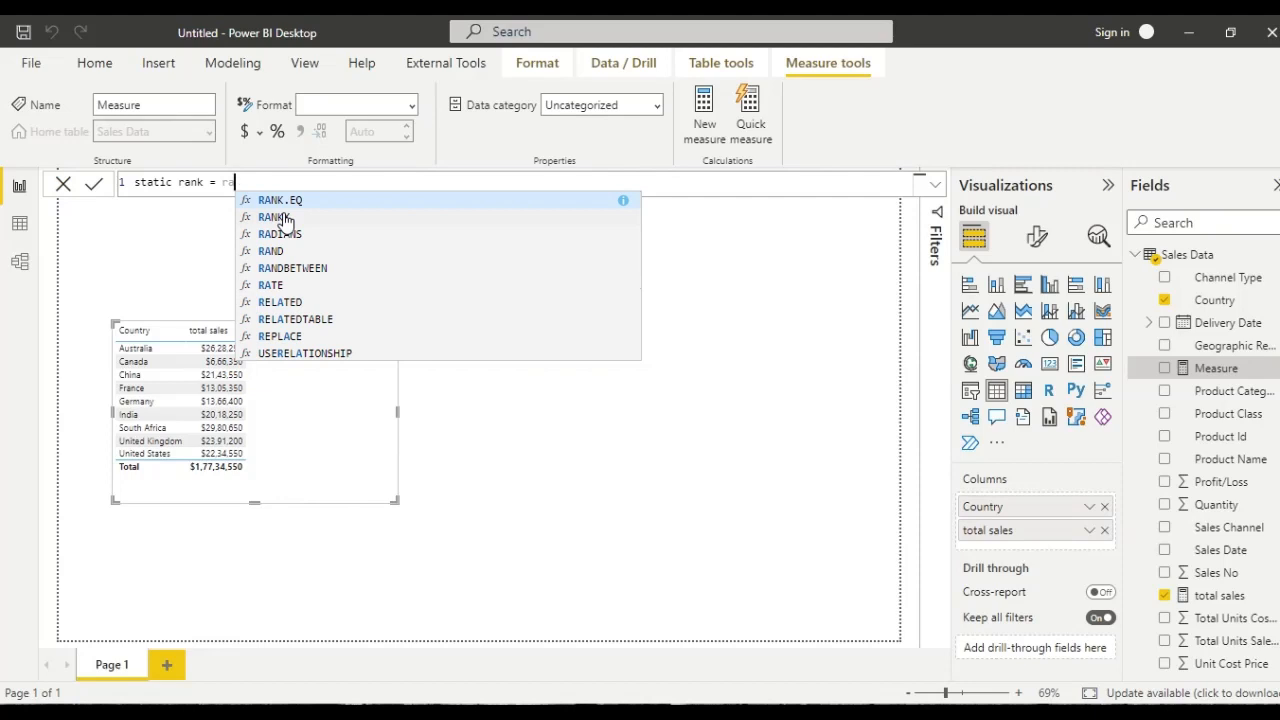
text(nk)
key(Down)
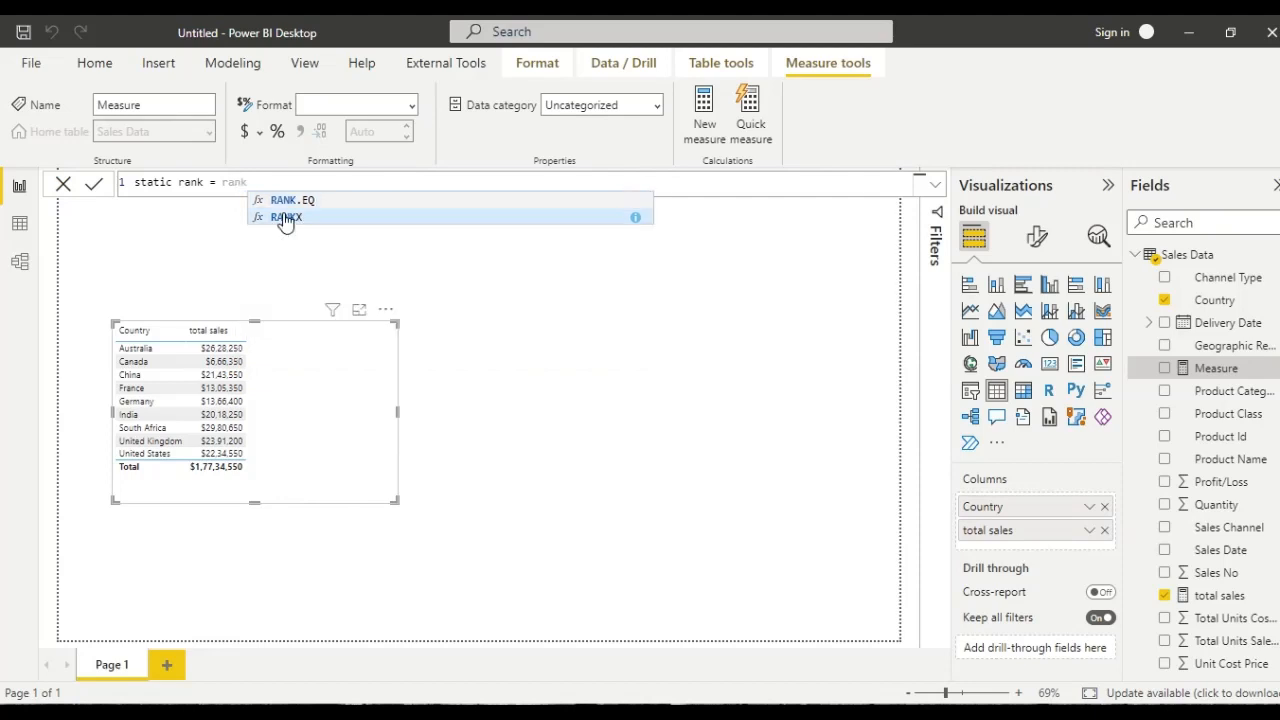
key(Tab)
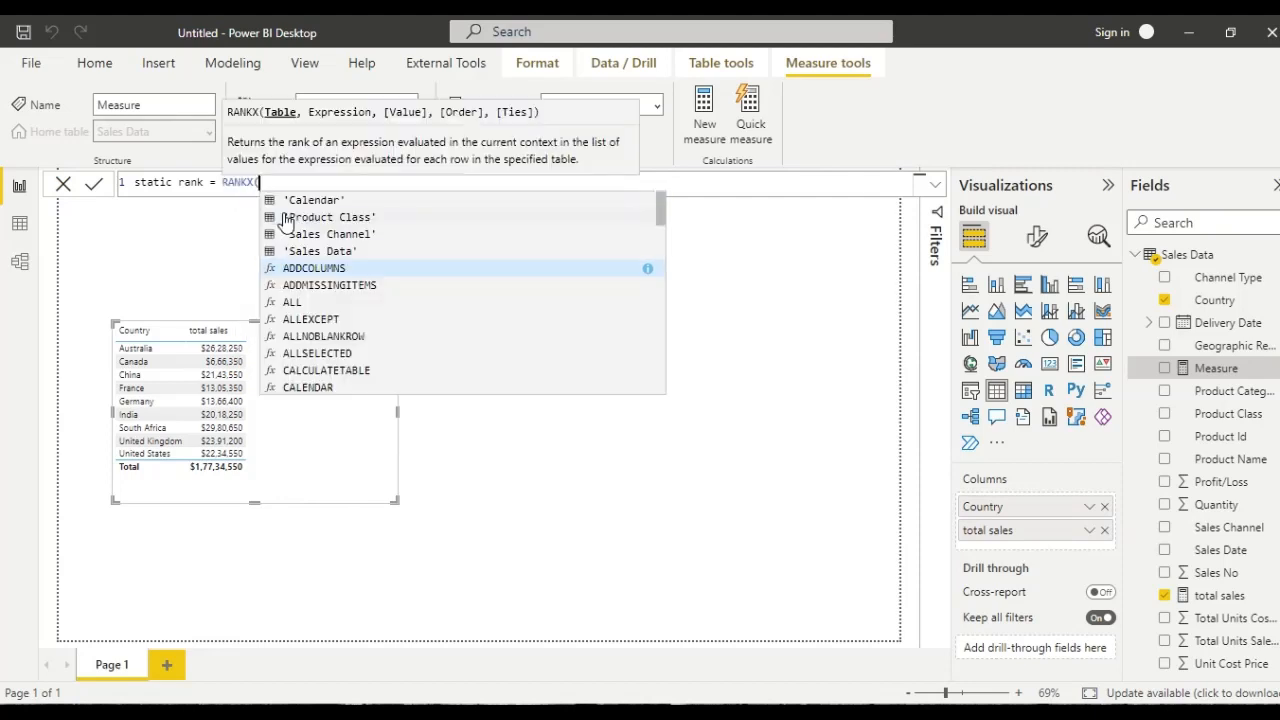
- Enter ALL('Sales Data'[Country]) as the table argument of RANKX in the static rank measure
text(all)
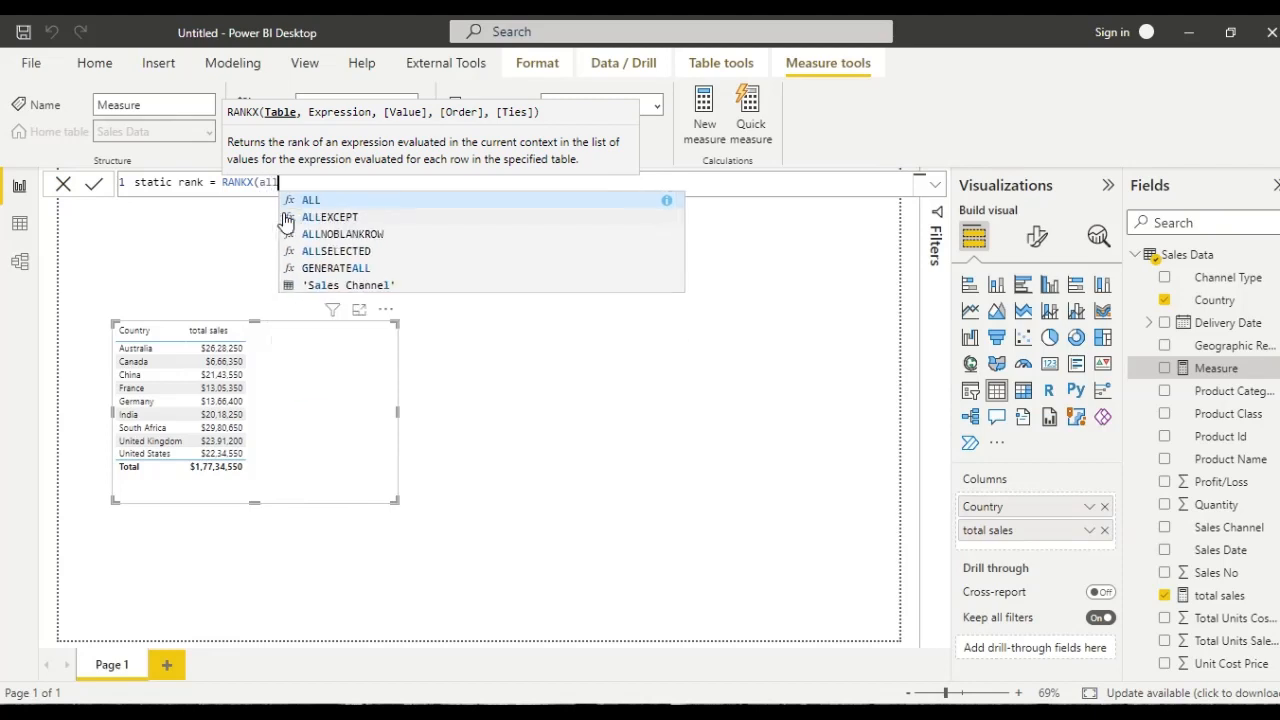
key(Tab)
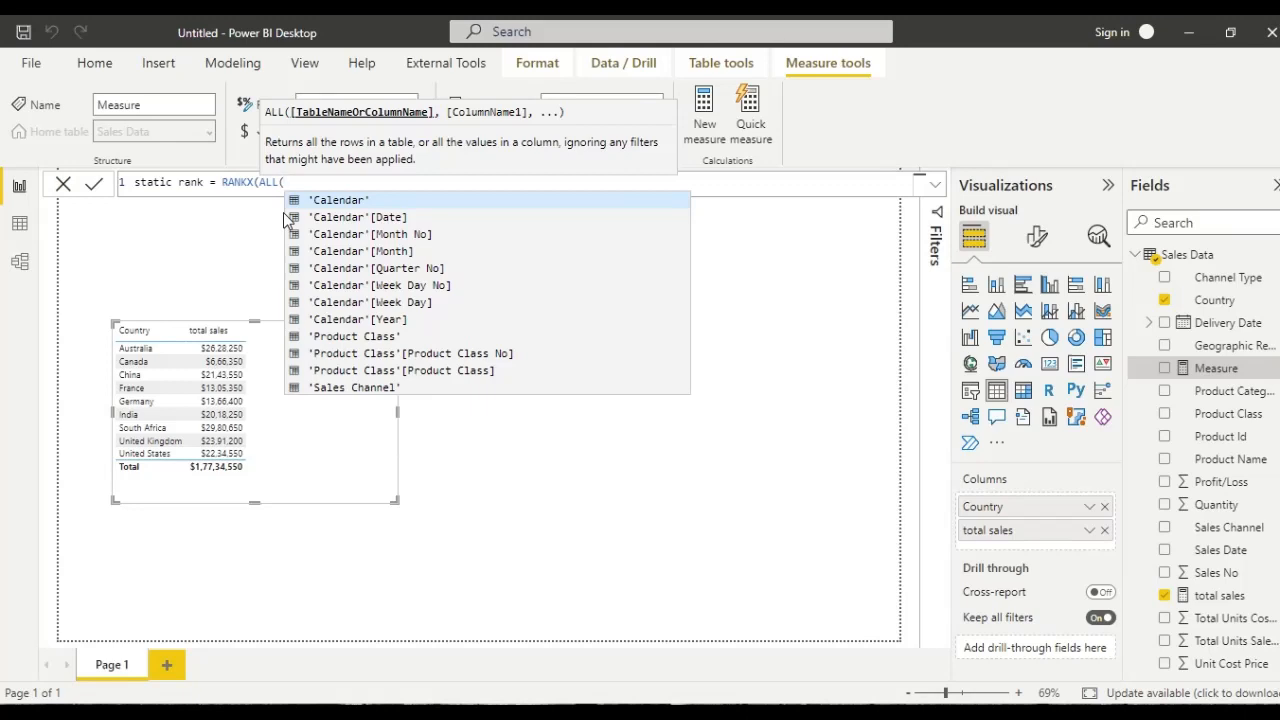
text('sa)
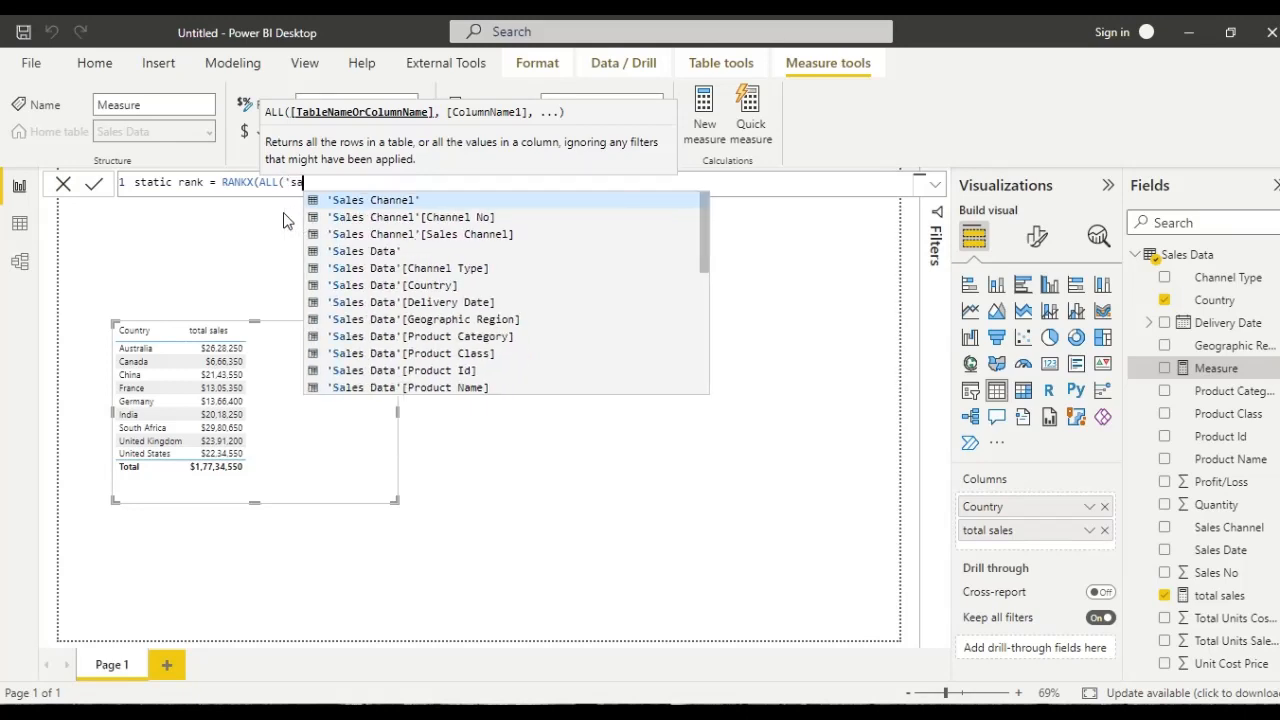
key(Down)
key(Down)
key(Down)
key(Down)
key(Down)
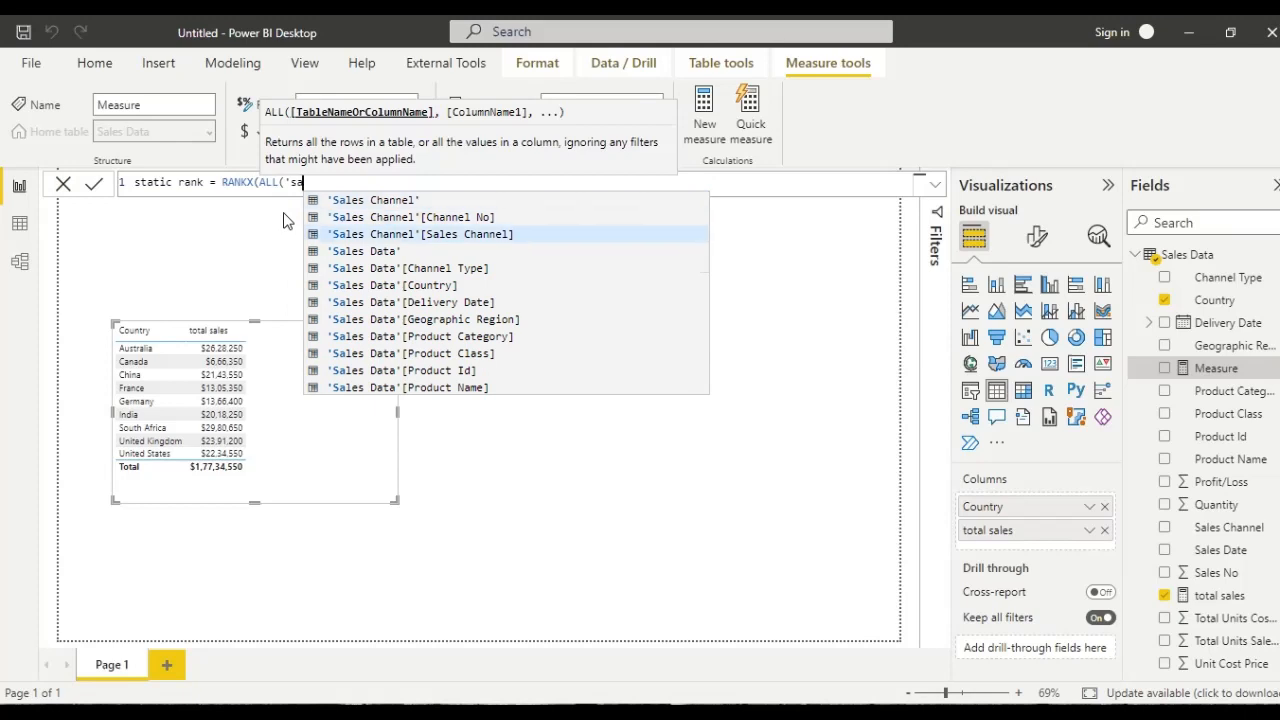
key(Tab)
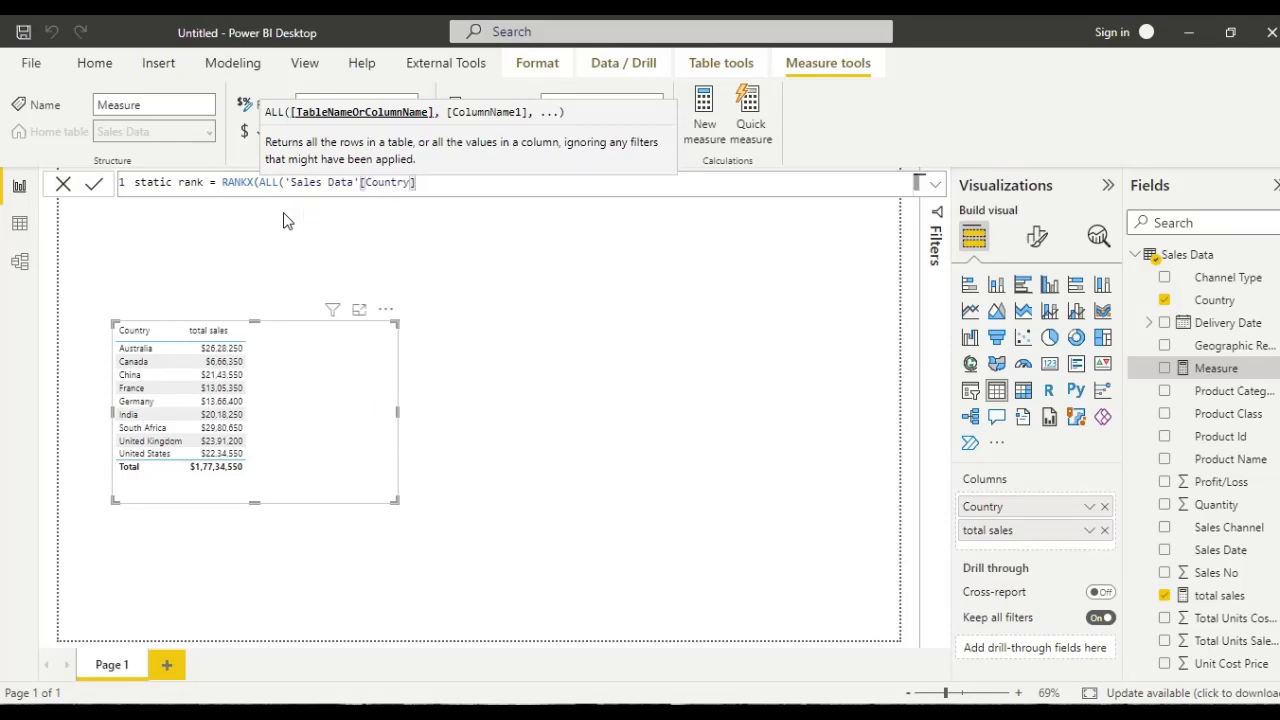
text())
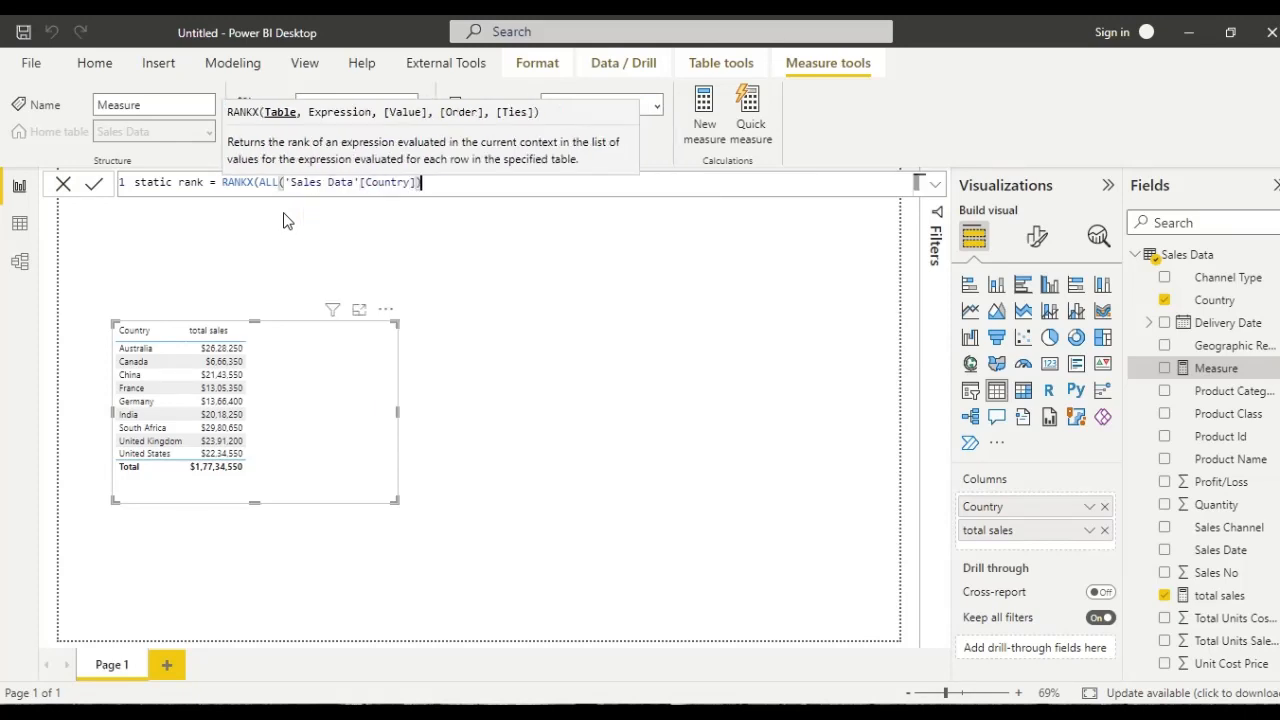
text(), )
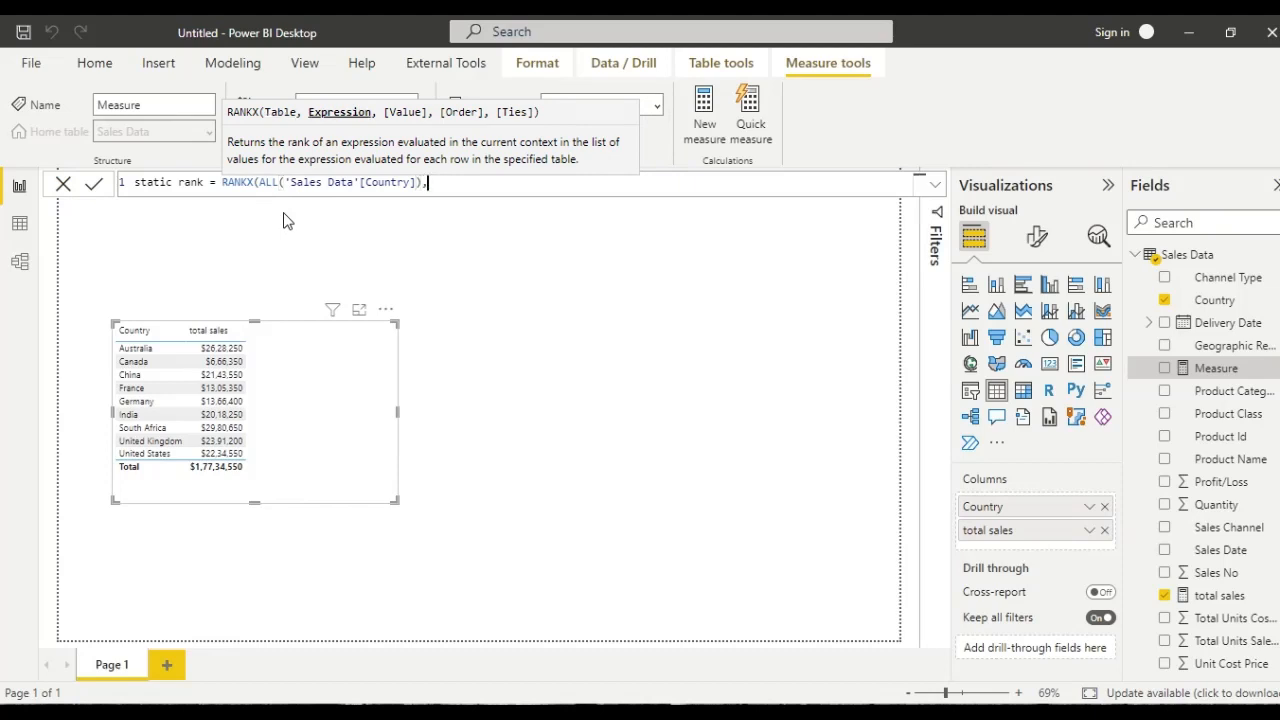
text([)
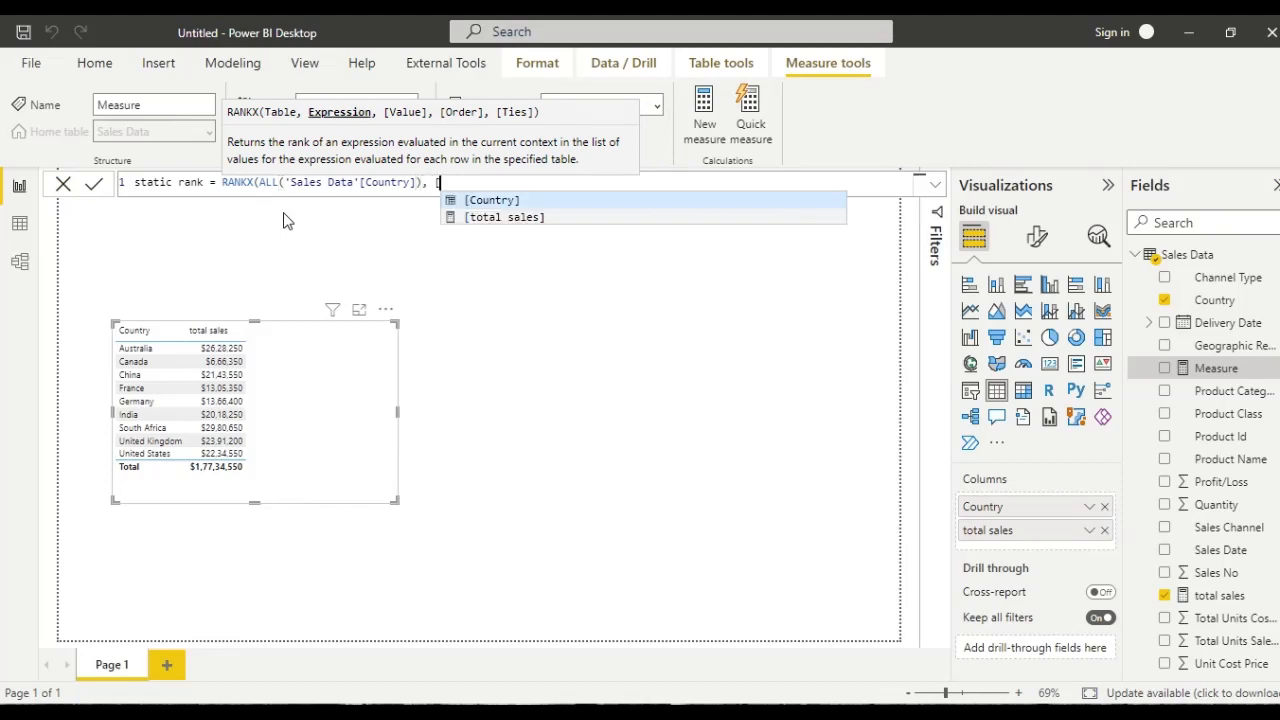
- Complete the static rank measure with [total sales] as the expression, an empty value argument and order 0, and commit it
key(Down)
key(Tab)
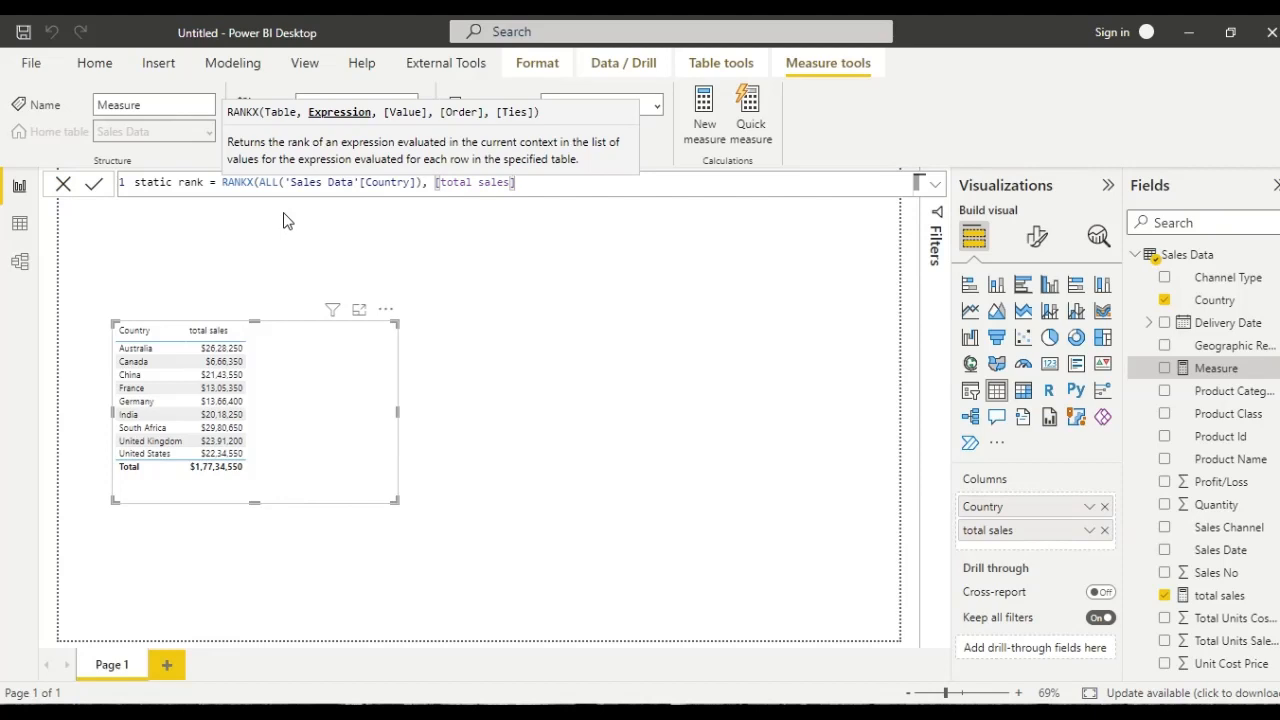
text(,)
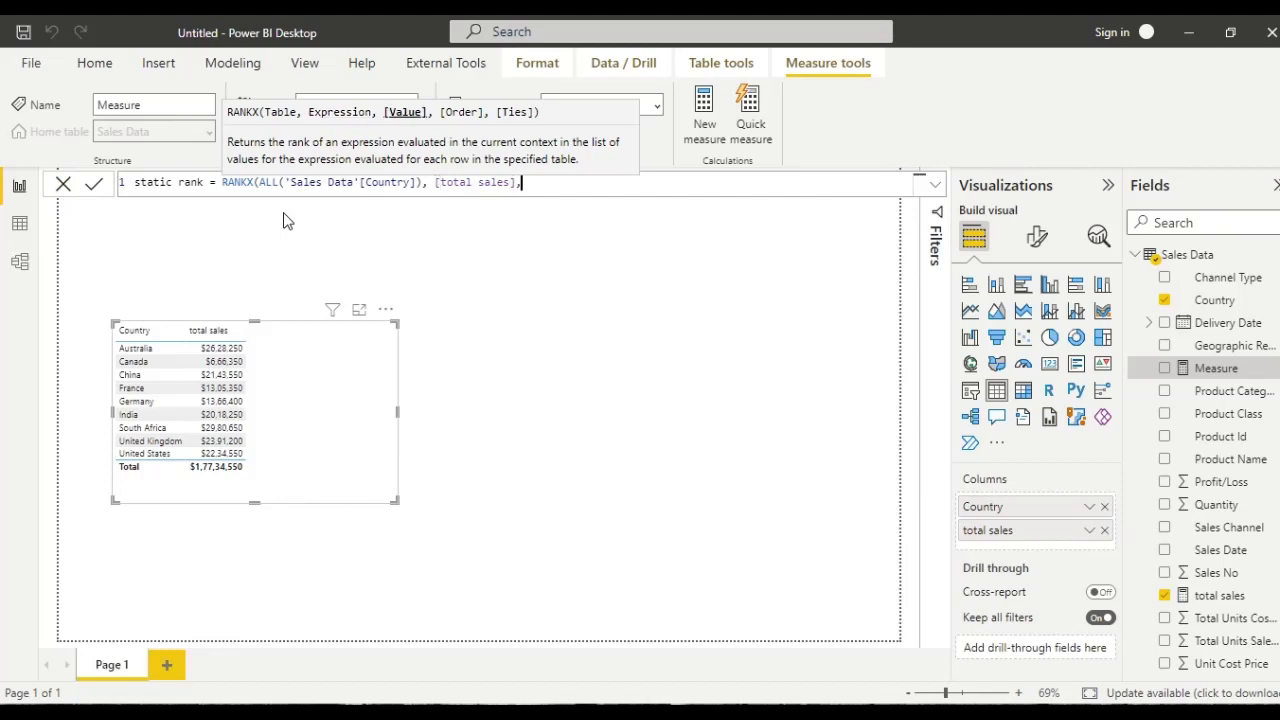
text(,)
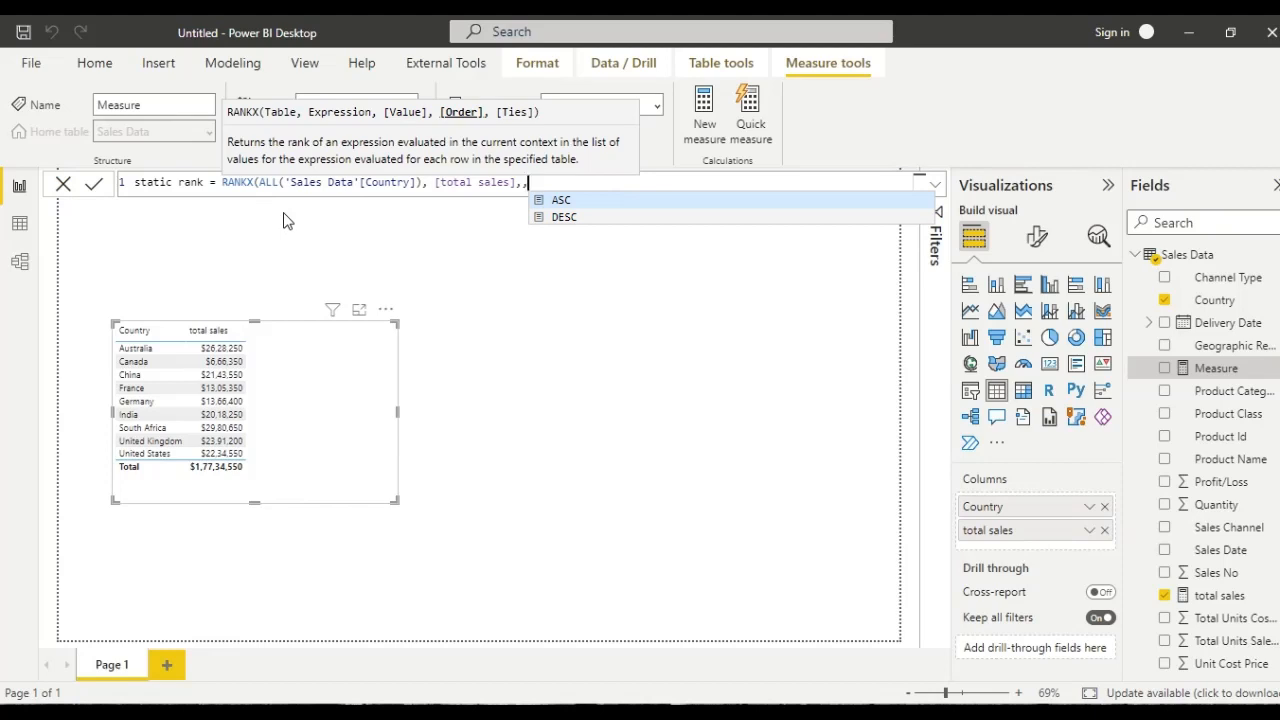
text(0))
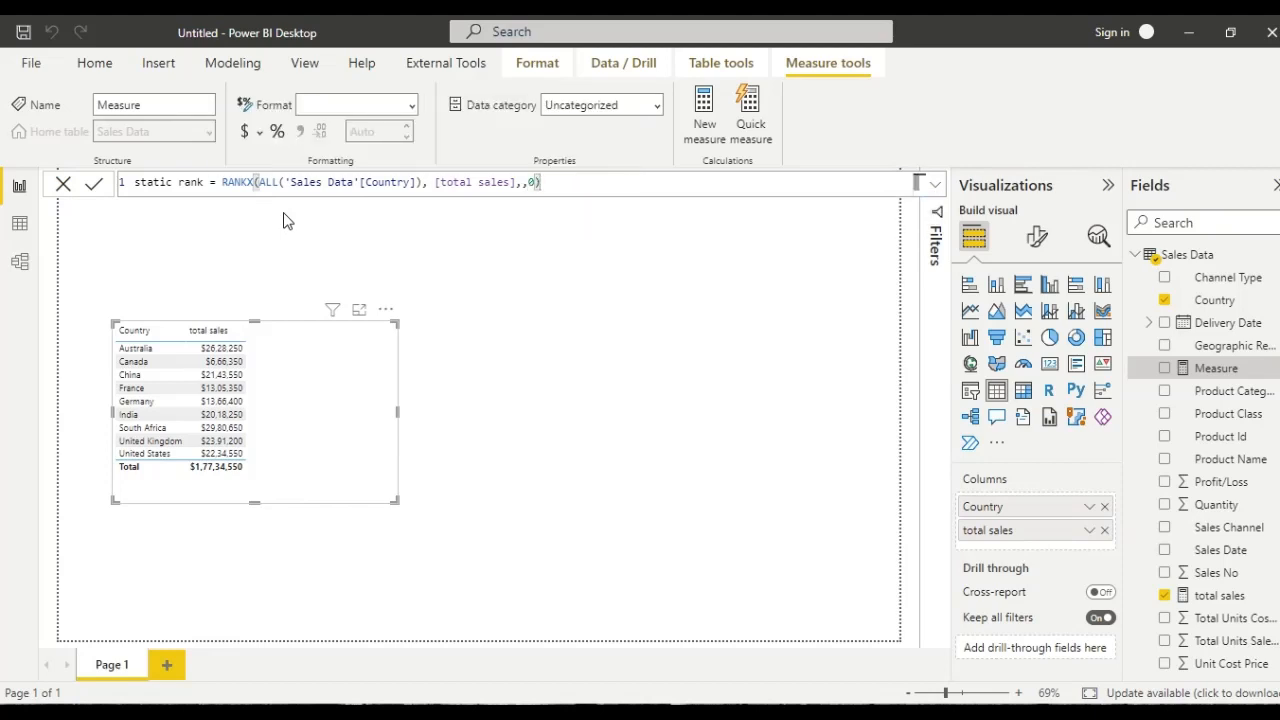
key(Return)
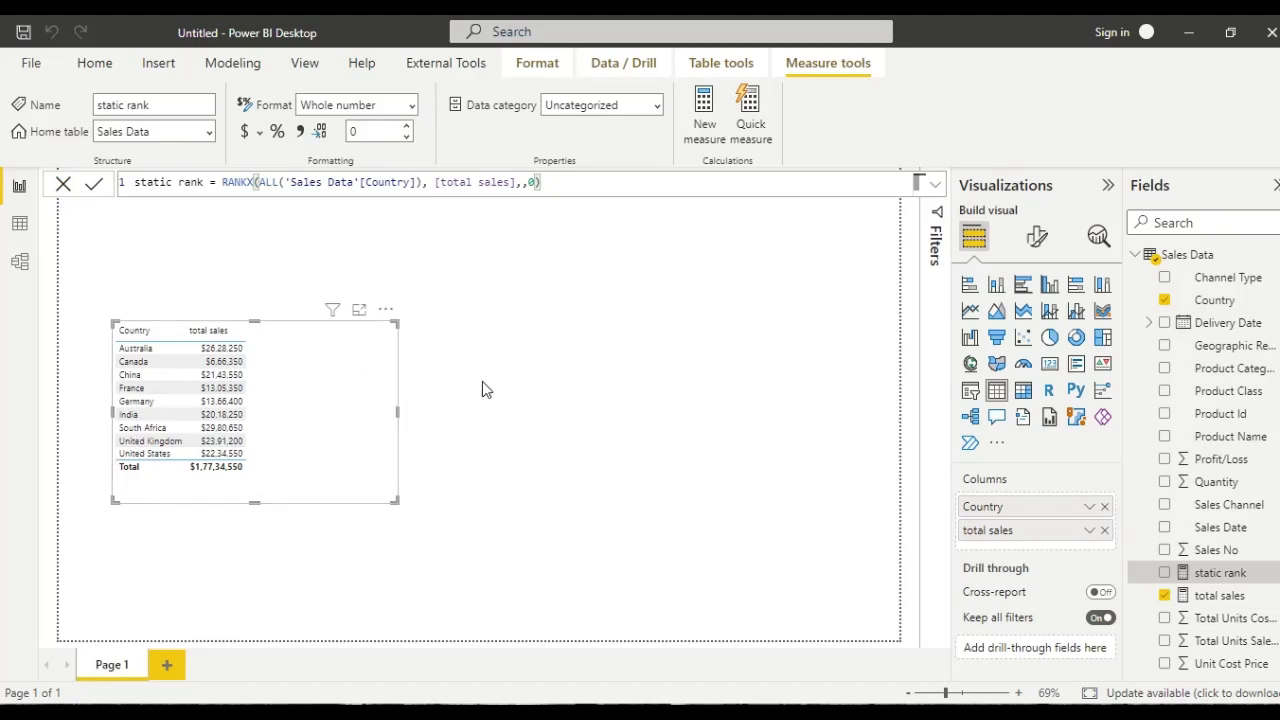
- Add static rank to the country table, make the table slightly taller, and sort it by static rank in ascending order
click(1165, 574)
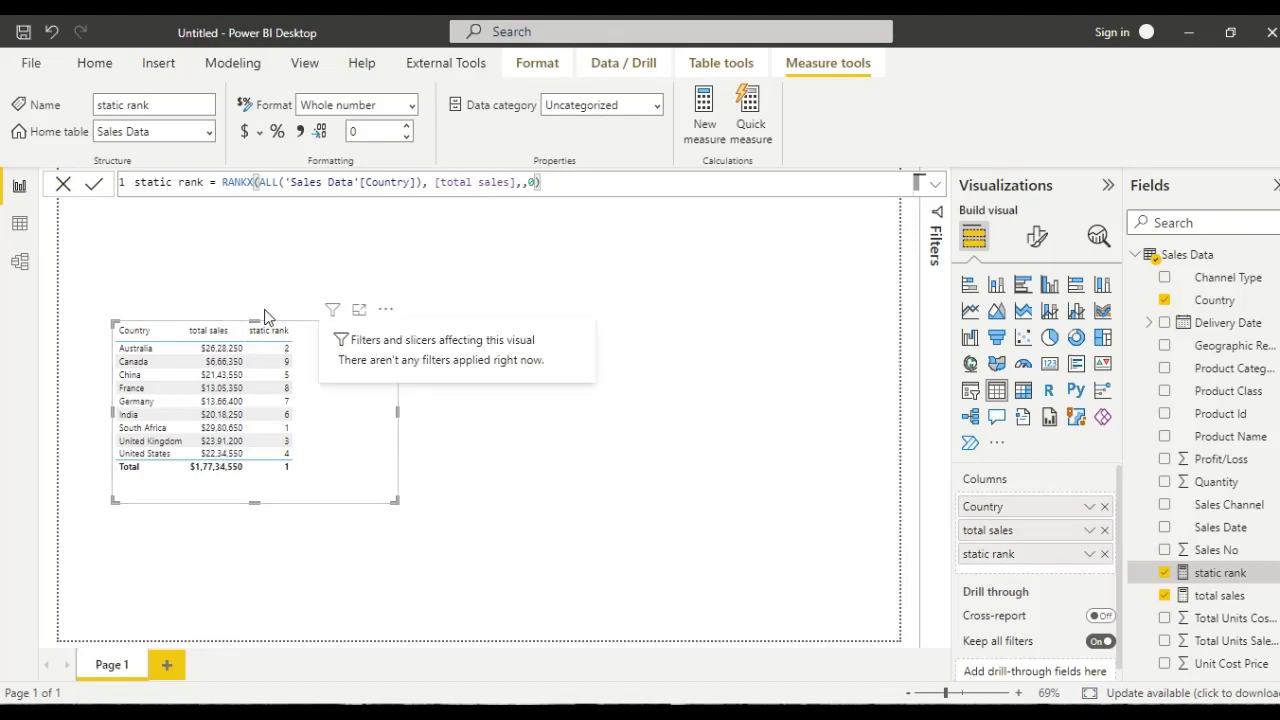
drag(253, 320, 258, 282)
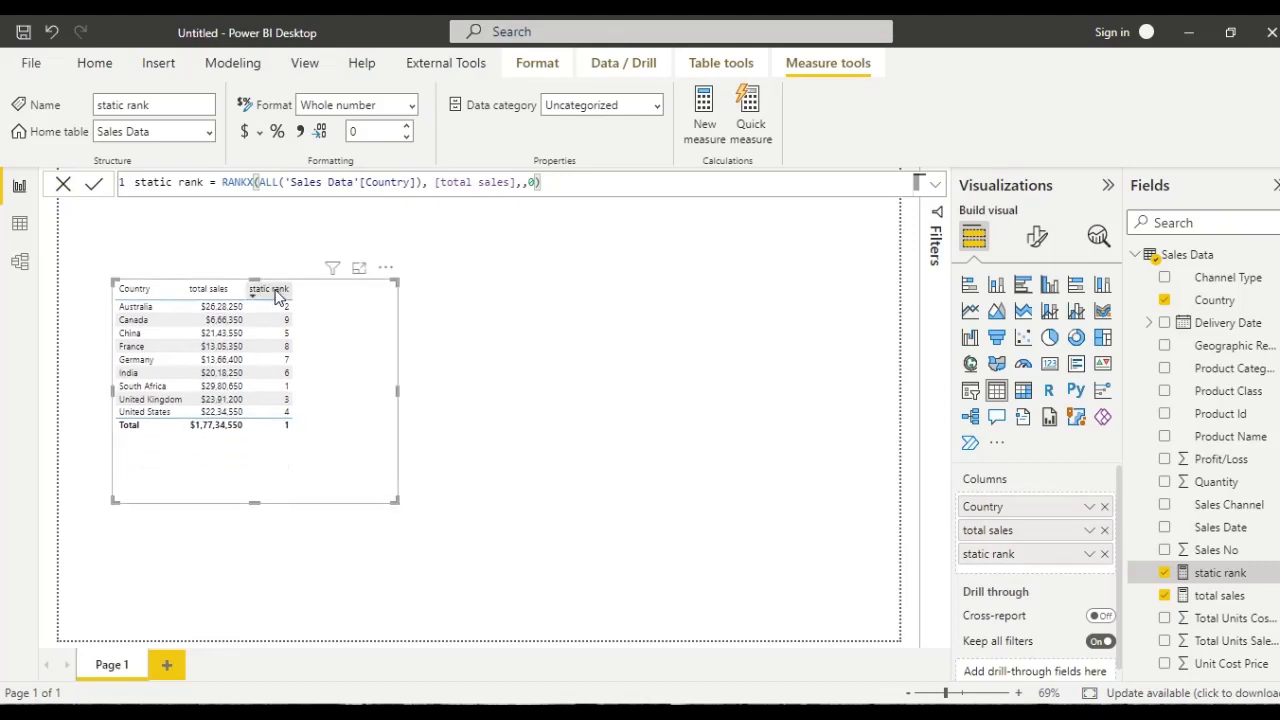
click(270, 292)
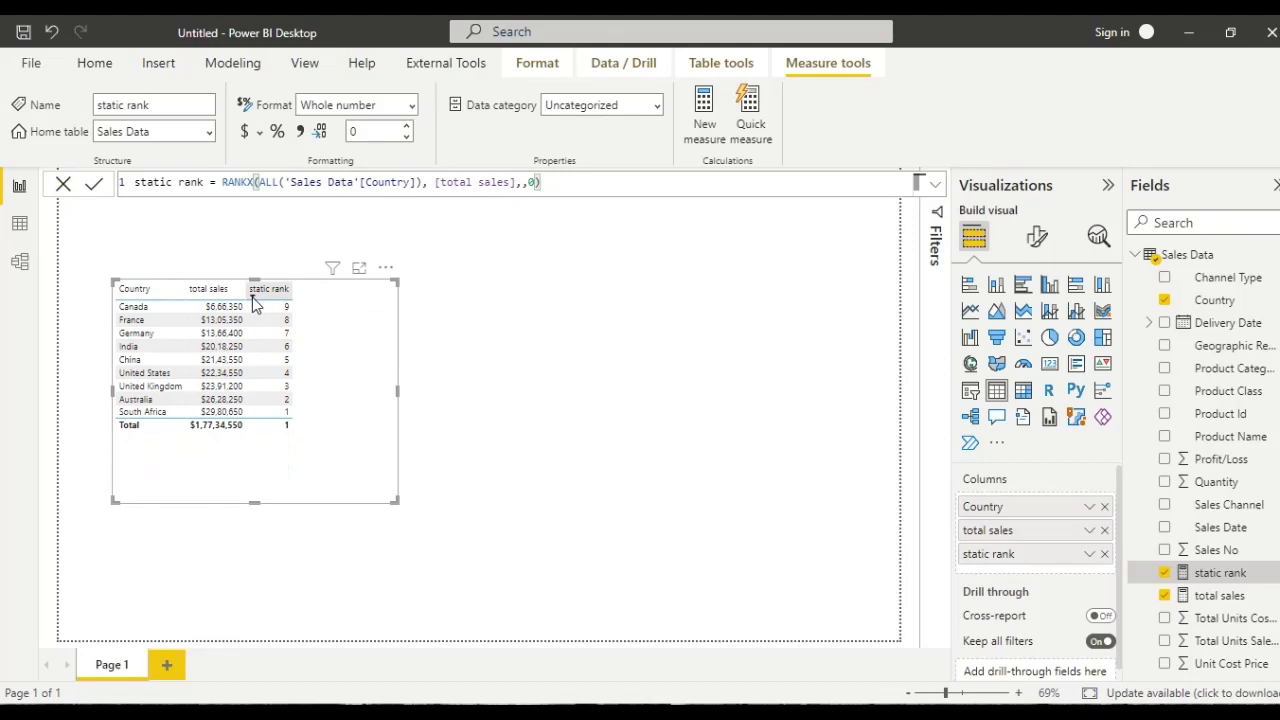
click(253, 297)
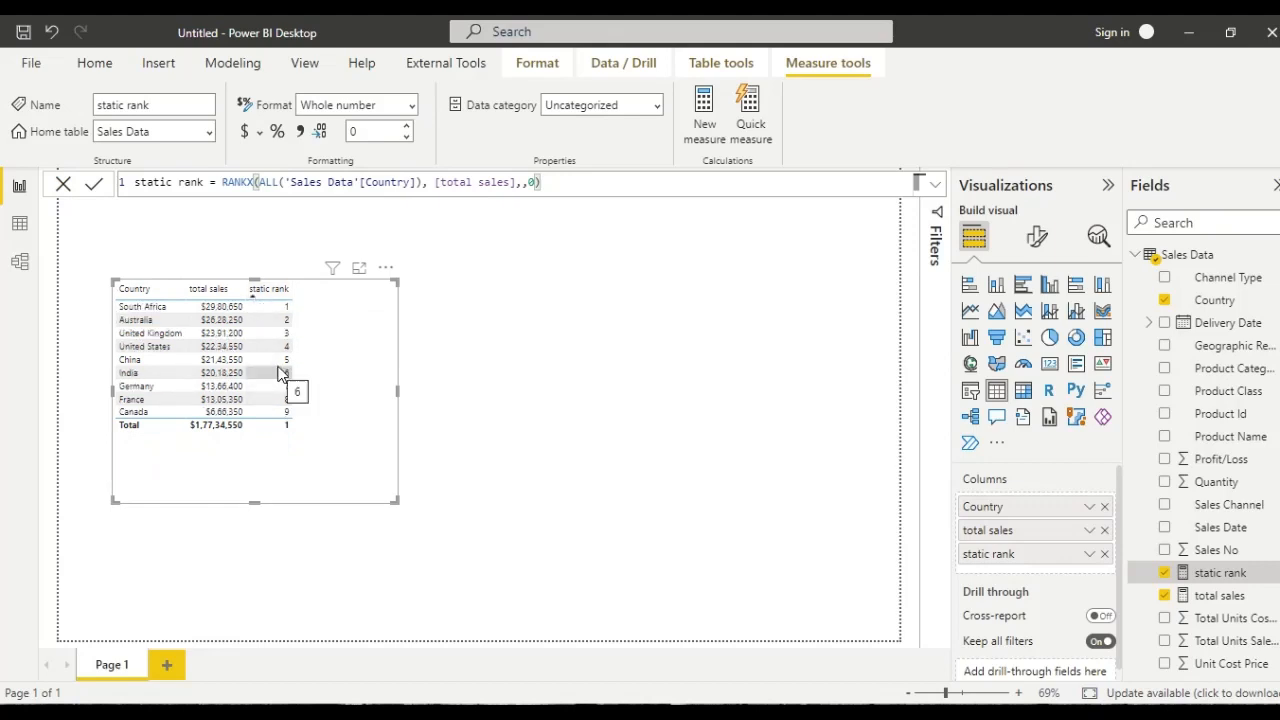
click(674, 371)
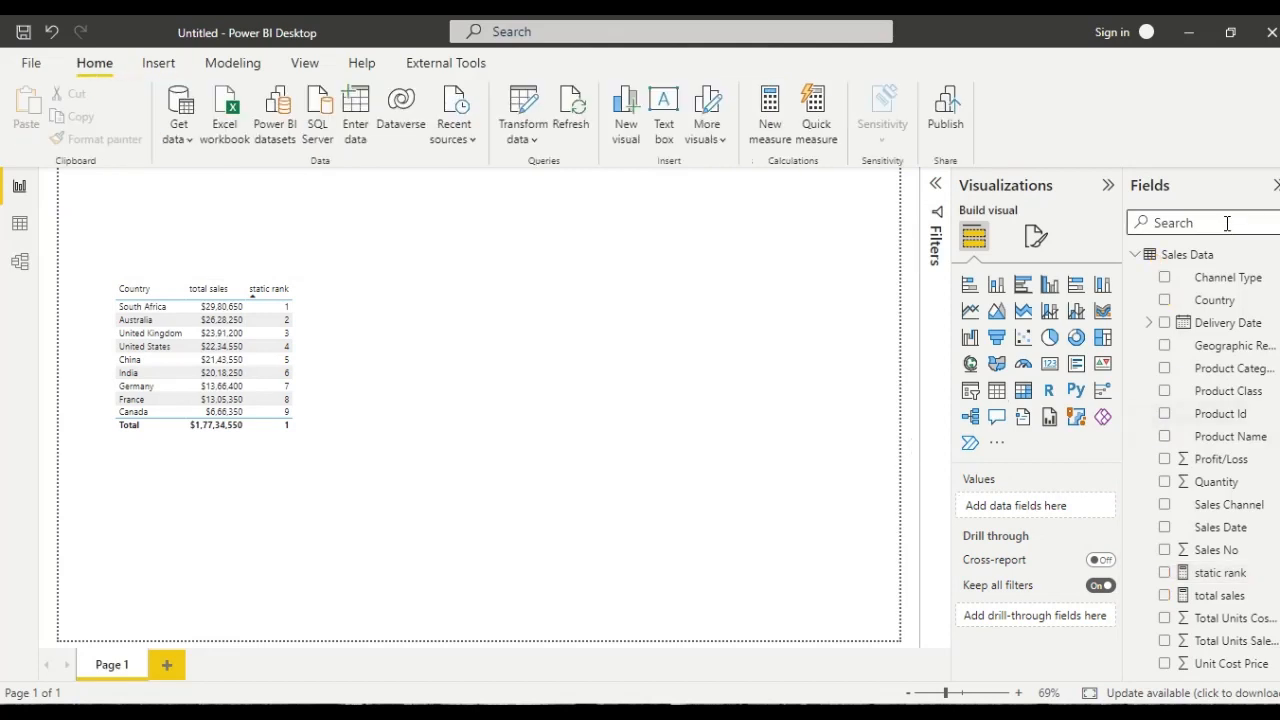
- Start a new measure in Sales Data named dynamic rank, using the RANKX function
click(1188, 256)
right_click(1188, 256)
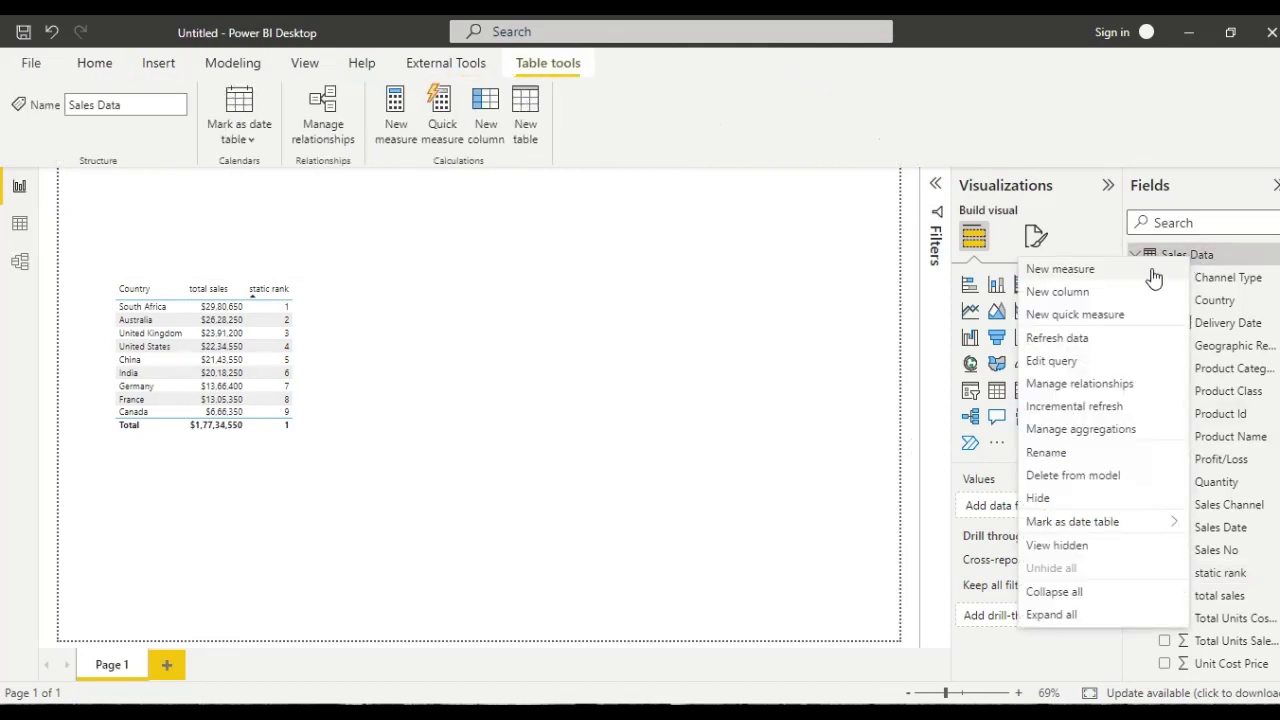
click(1121, 272)
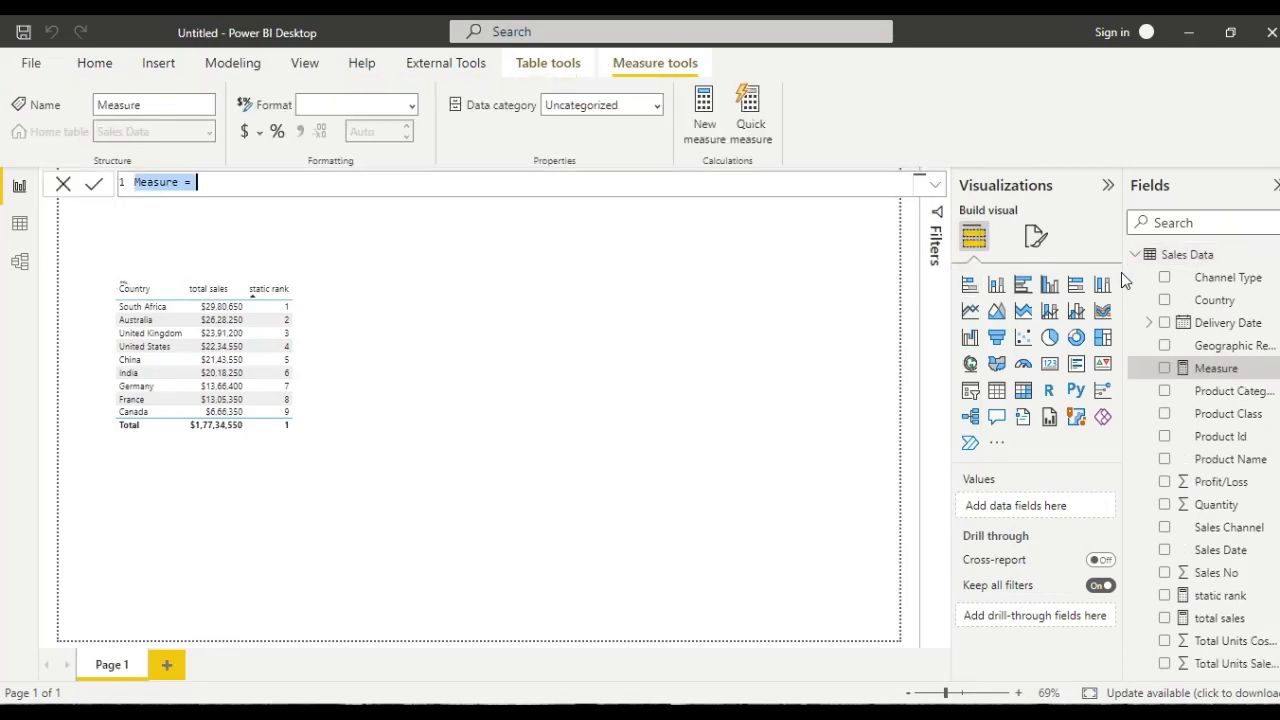
key(BackSpace)
text(d)
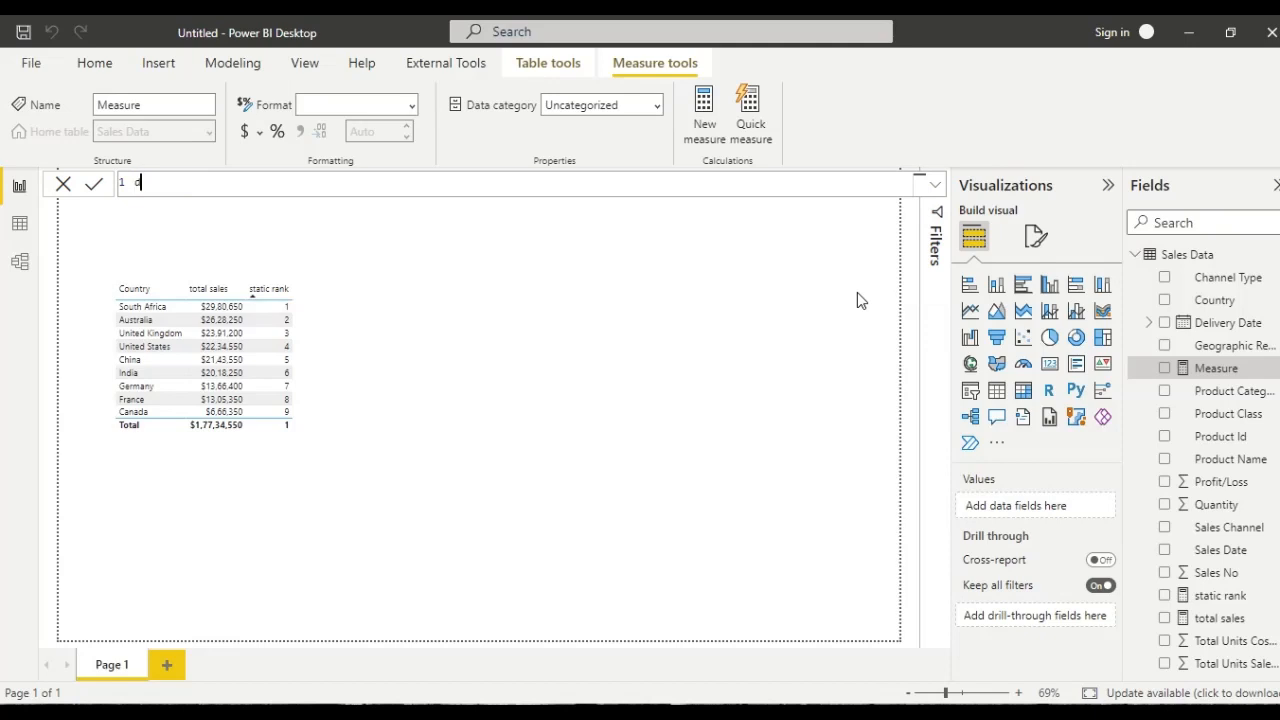
text(ynamic rank = rank)
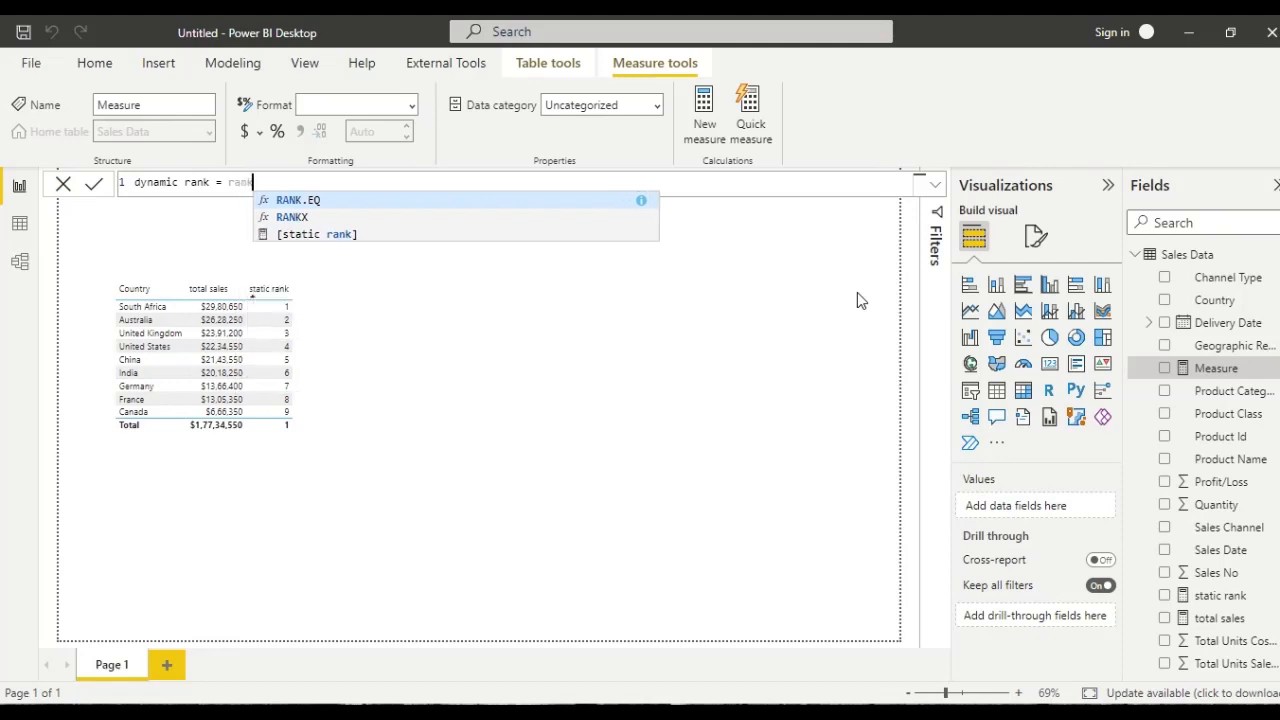
key(Down)
key(Tab)
key(Tab)
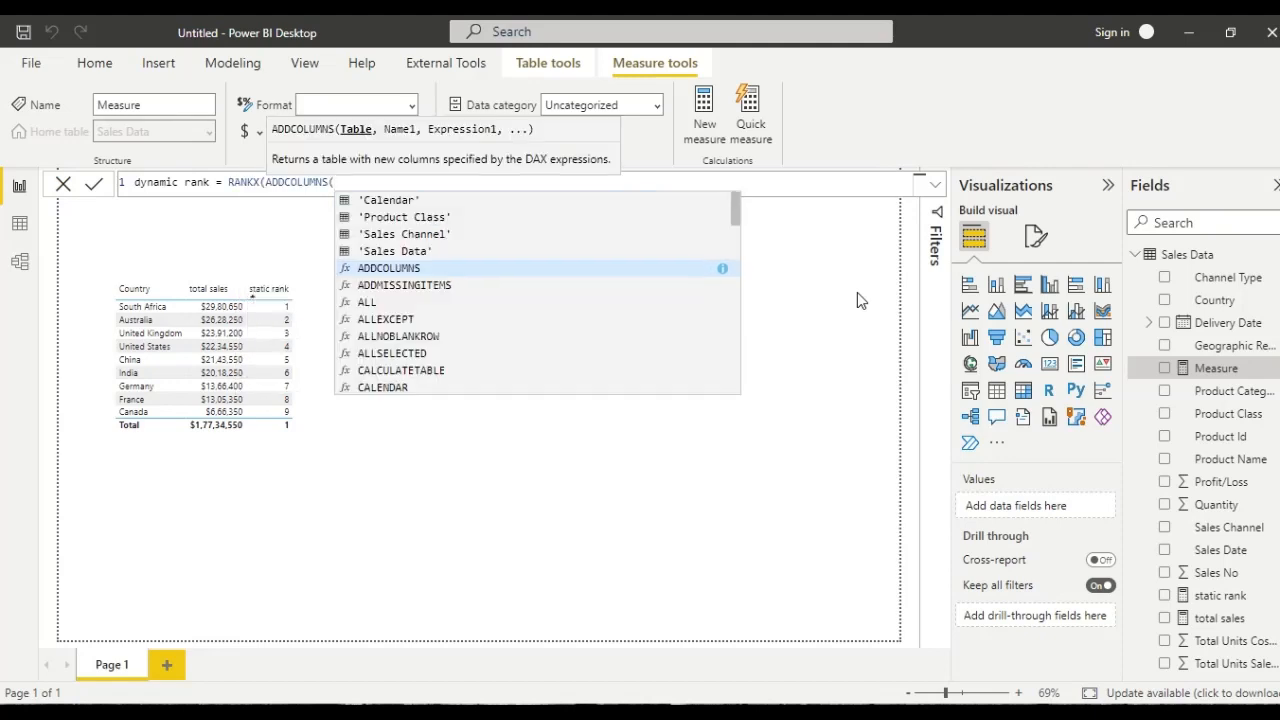
key(BackSpace)
key(BackSpace)
key(BackSpace)
key(BackSpace)
key(BackSpace)
key(BackSpace)
key(BackSpace)
key(BackSpace)
key(BackSpace)
key(BackSpace)
key(BackSpace)
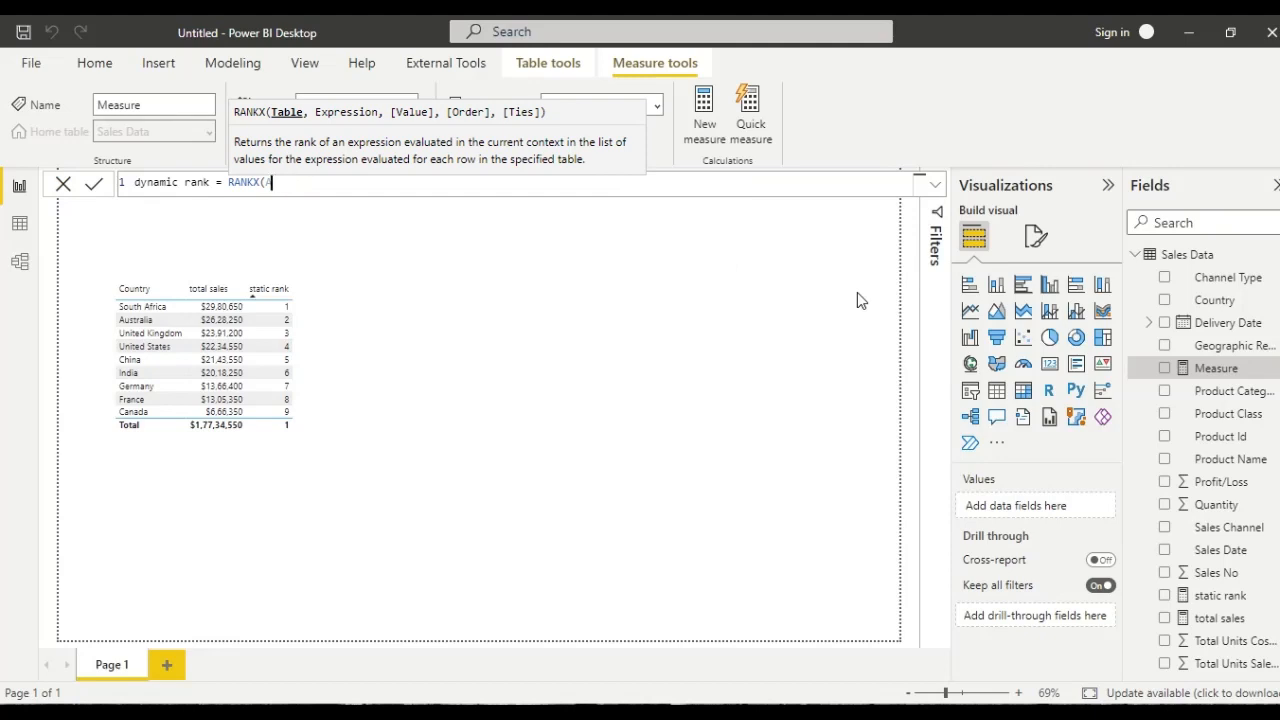
- Enter ALLSELECTED with 'Sales Data'[Country] as the table argument of RANKX in the dynamic rank measure
text(all)
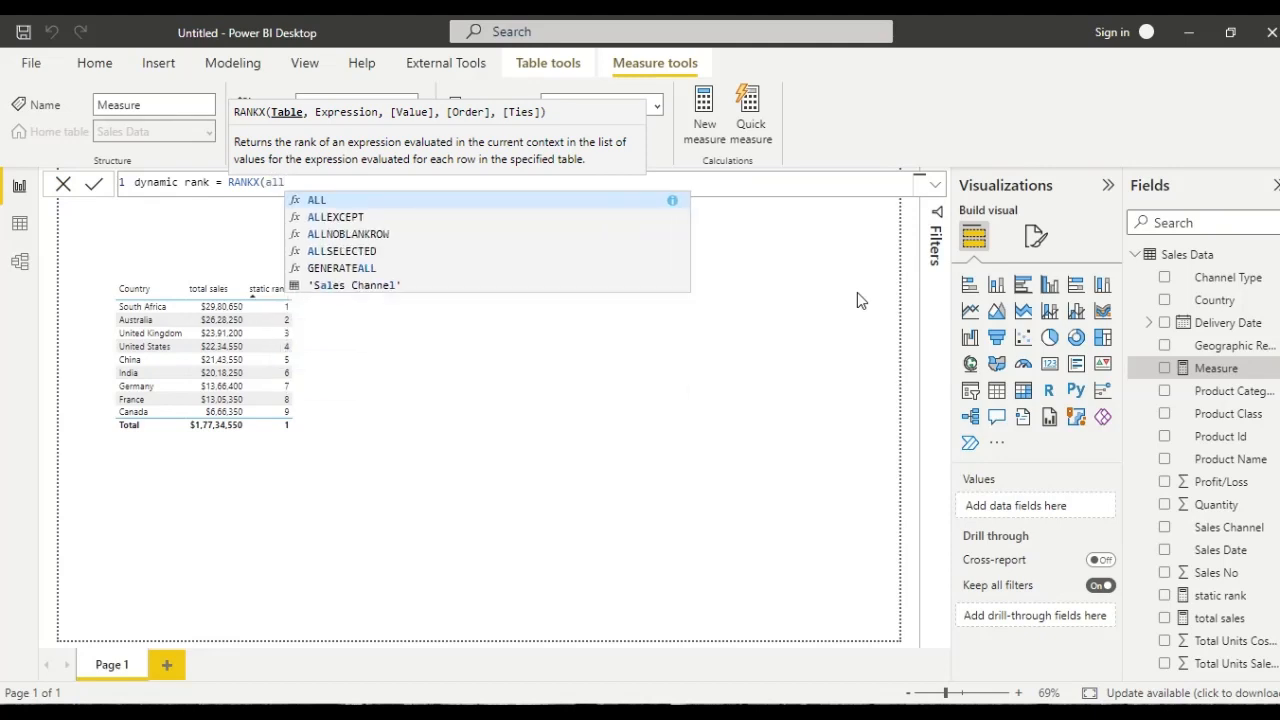
key(Down)
key(Down)
key(Down)
key(Tab)
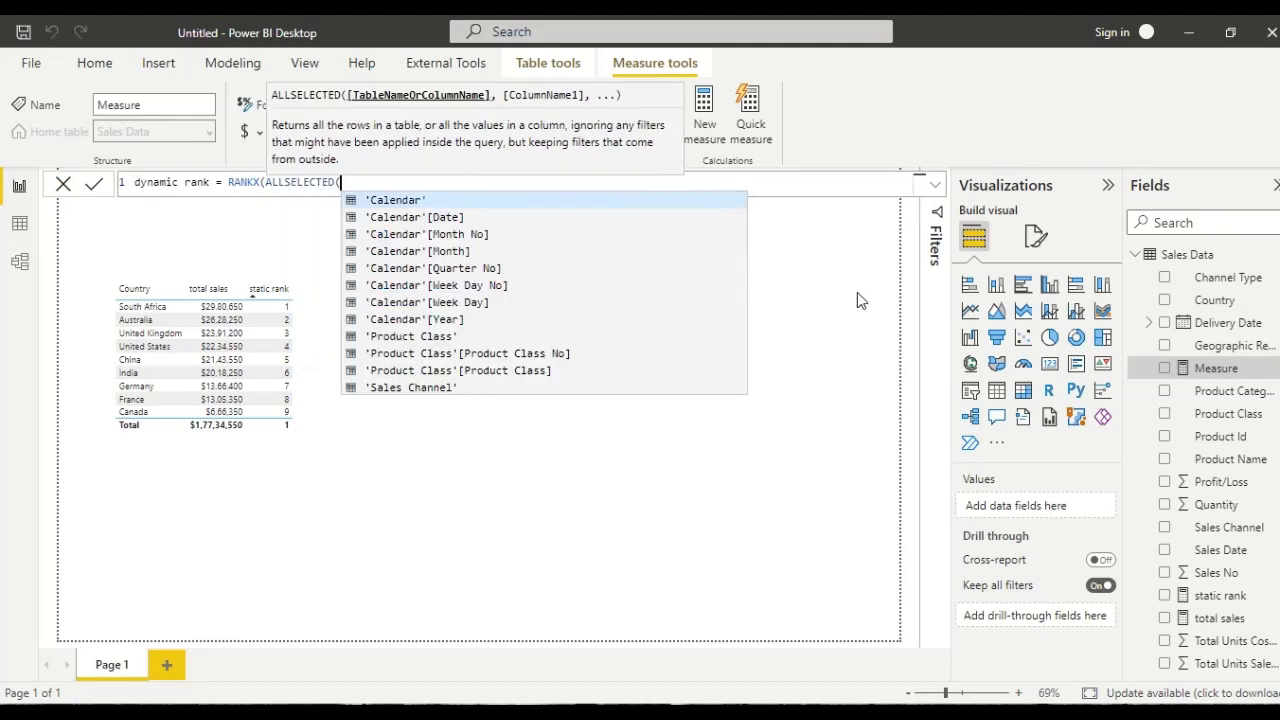
text('sa)
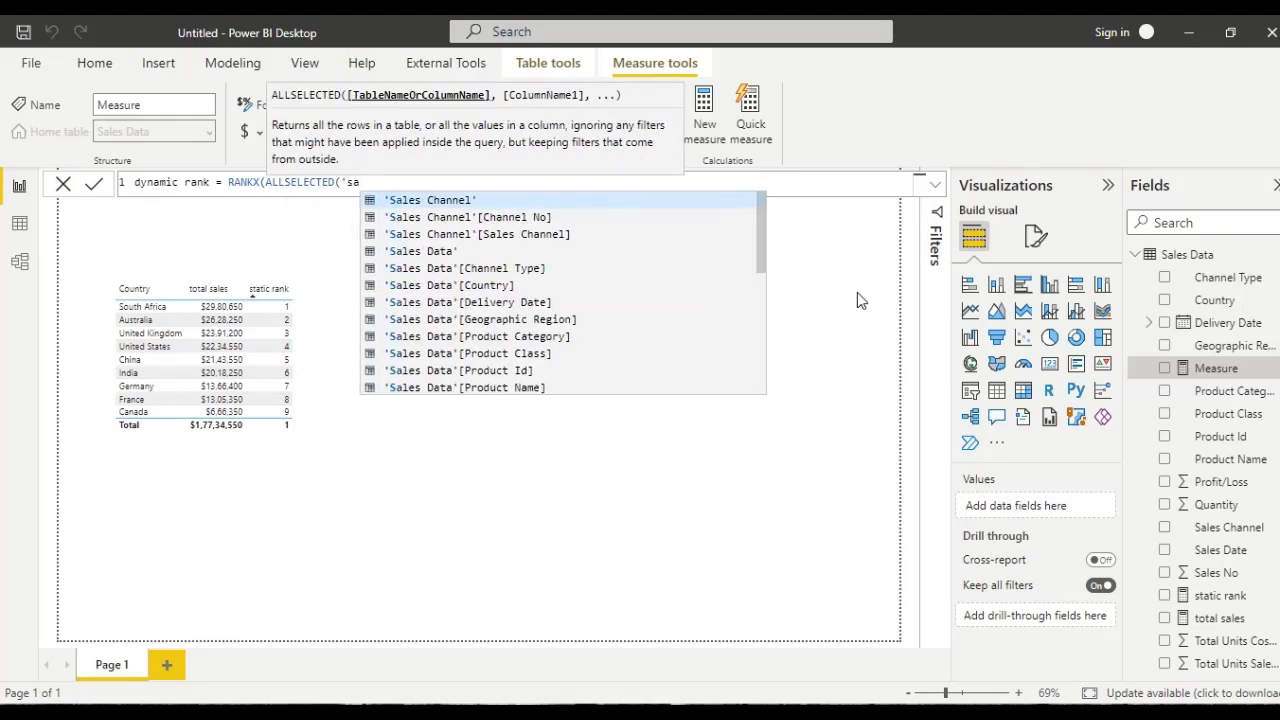
key(Down)
key(Down)
key(Down)
key(Down)
key(Down)
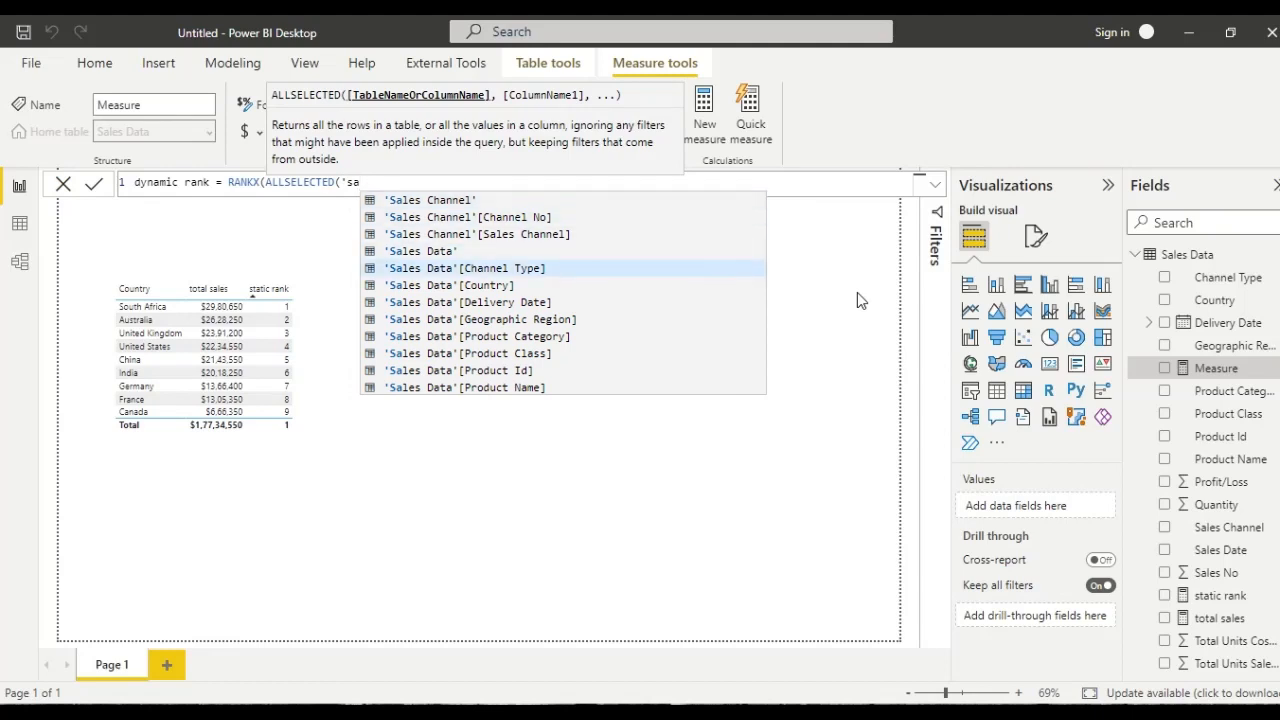
key(Tab)
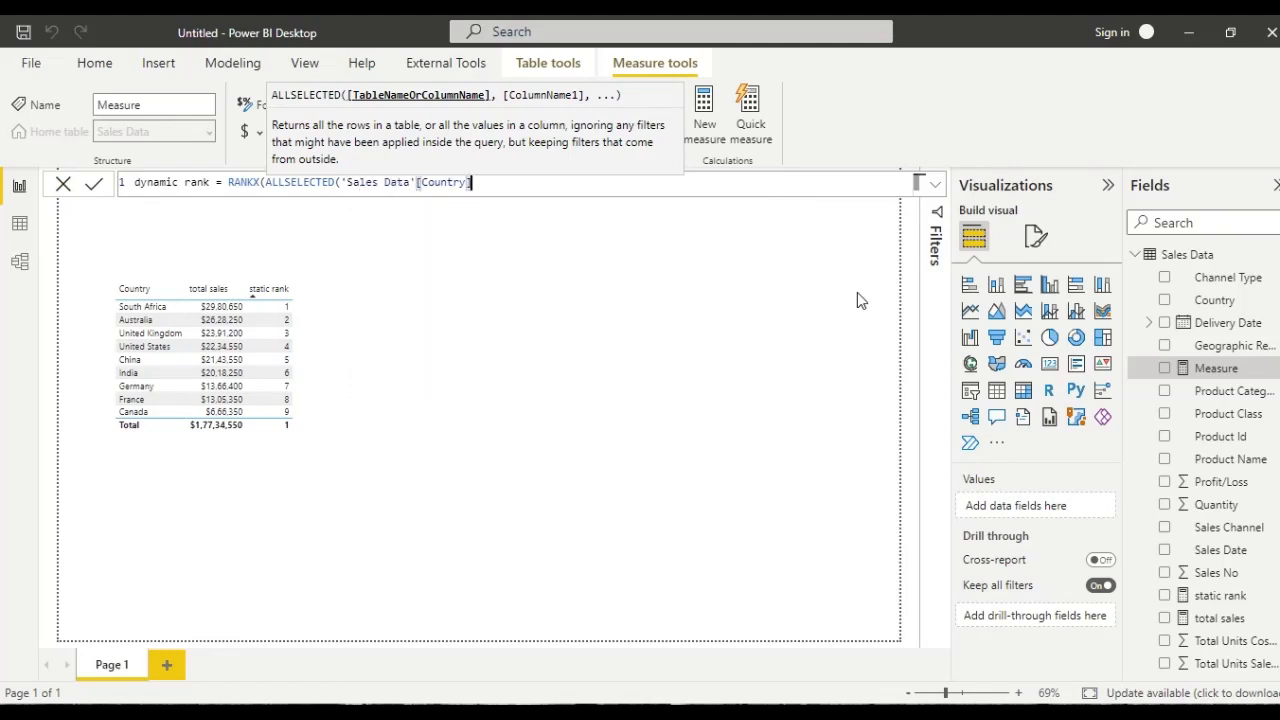
text(')
key(Tab)
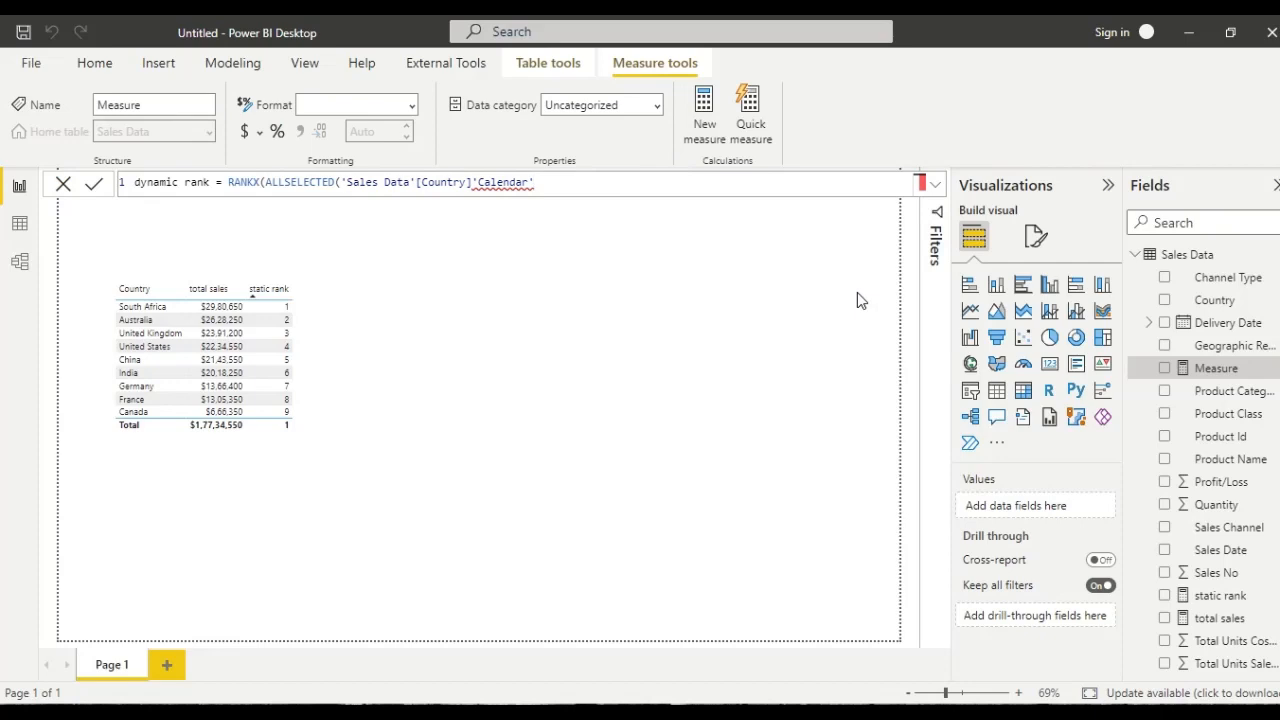
key(shift+Return)
text())
key(BackSpace)
key(BackSpace)
key(BackSpace)
key(BackSpace)
key(BackSpace)
key(BackSpace)
key(BackSpace)
key(BackSpace)
key(BackSpace)
key(BackSpace)
key(BackSpace)
key(BackSpace)
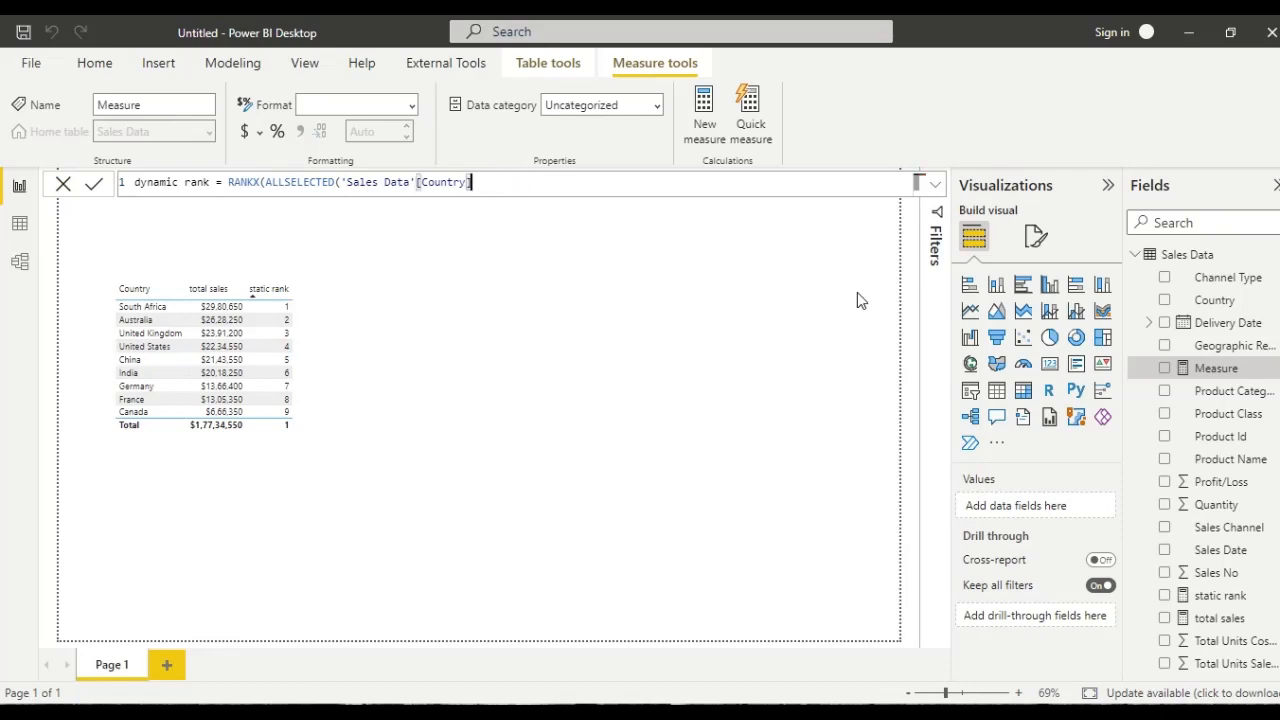
- Close the ALLSELECTED argument, enter [total sales] as the RANKX expression, and commit the dynamic rank measure
text())
key(shift+Return)
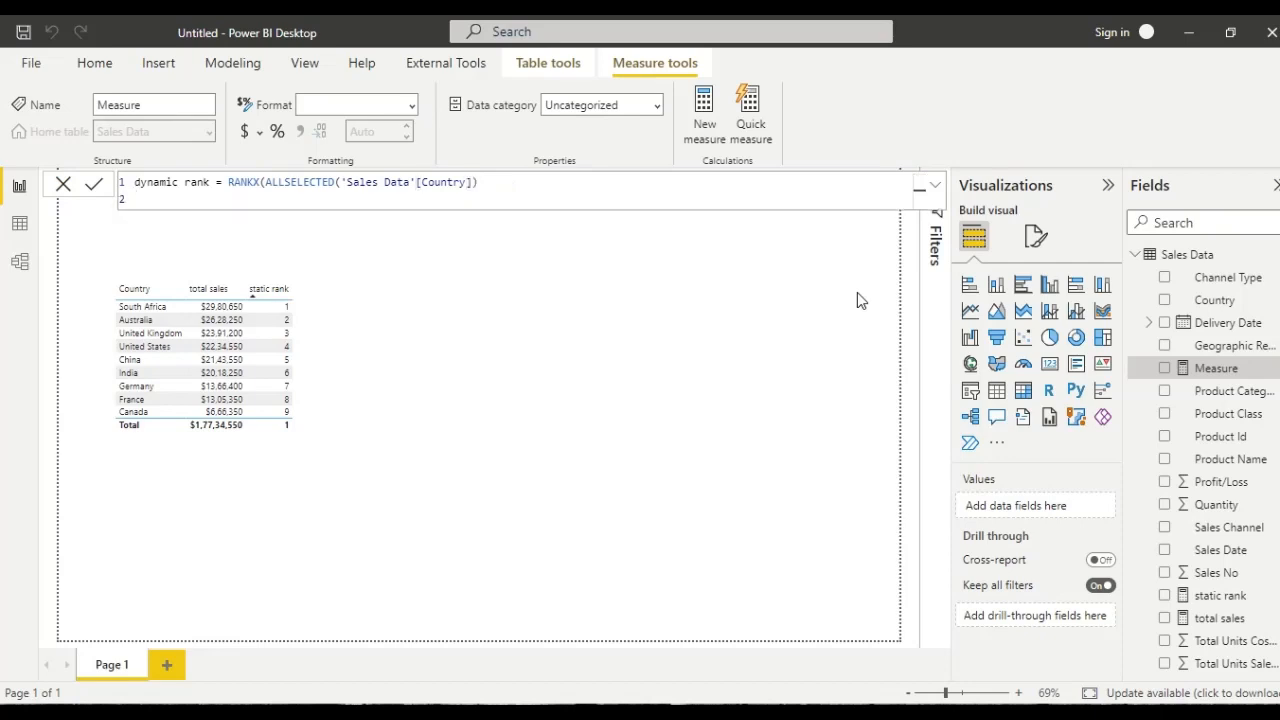
text(,)
key(BackSpace)
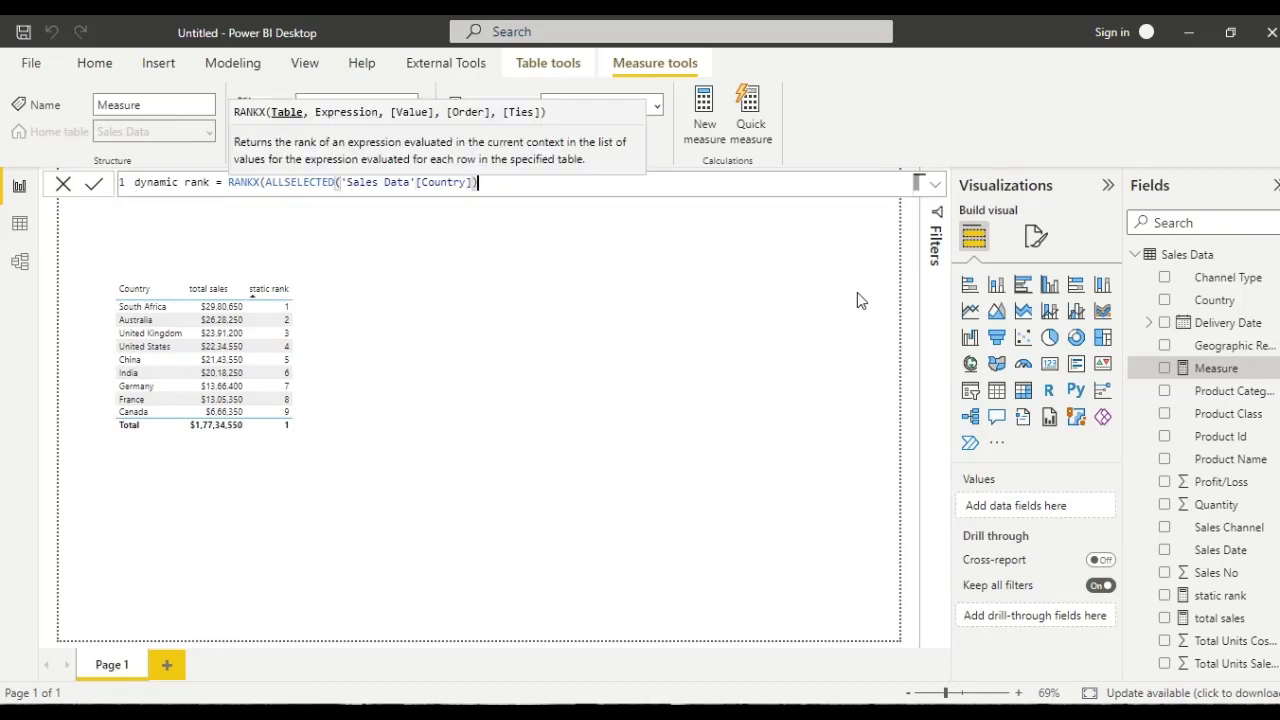
text(, )
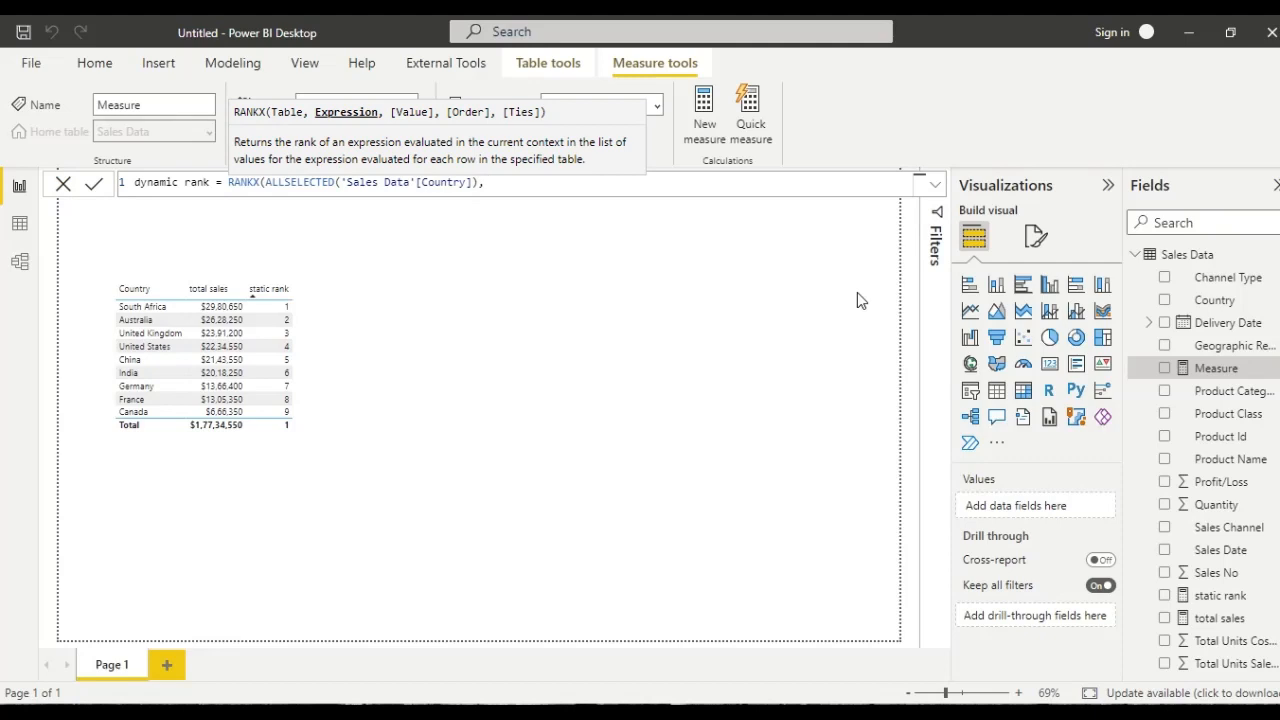
text([Country])
key(BackSpace)
key(BackSpace)
key(BackSpace)
key(BackSpace)
key(BackSpace)
key(BackSpace)
key(BackSpace)
key(BackSpace)
text(t)
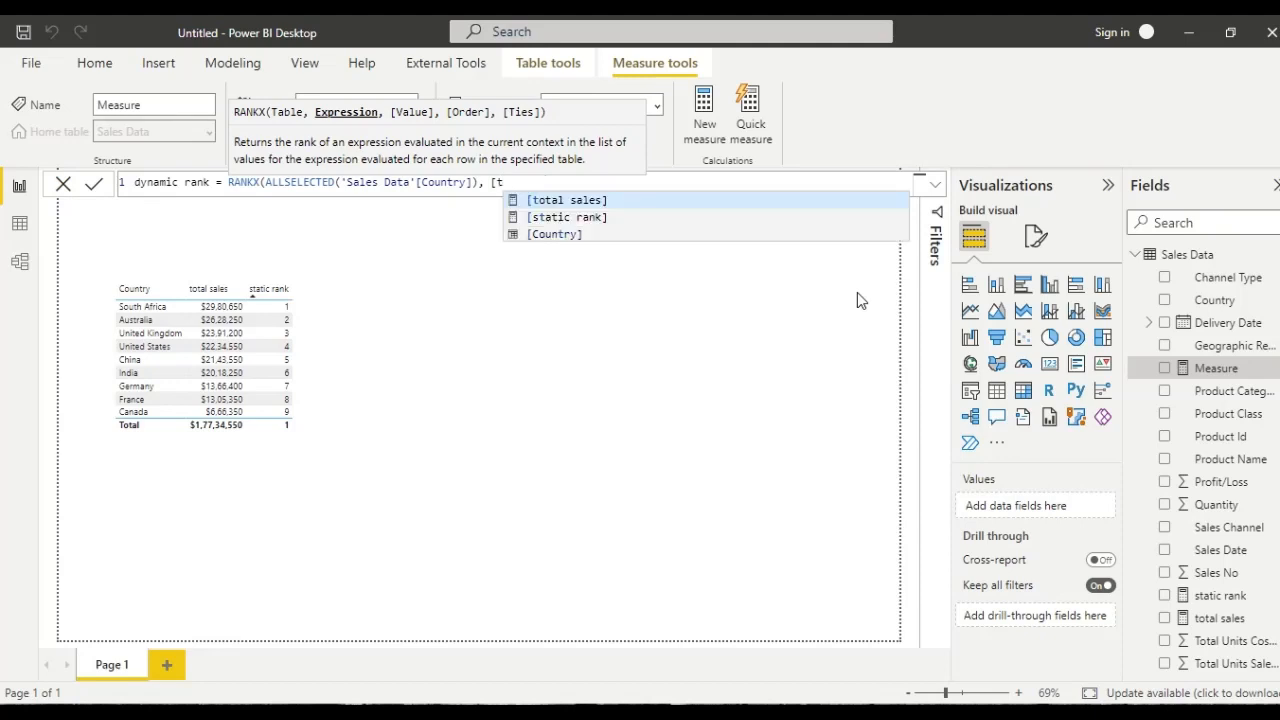
key(Tab)
text())
key(Return)
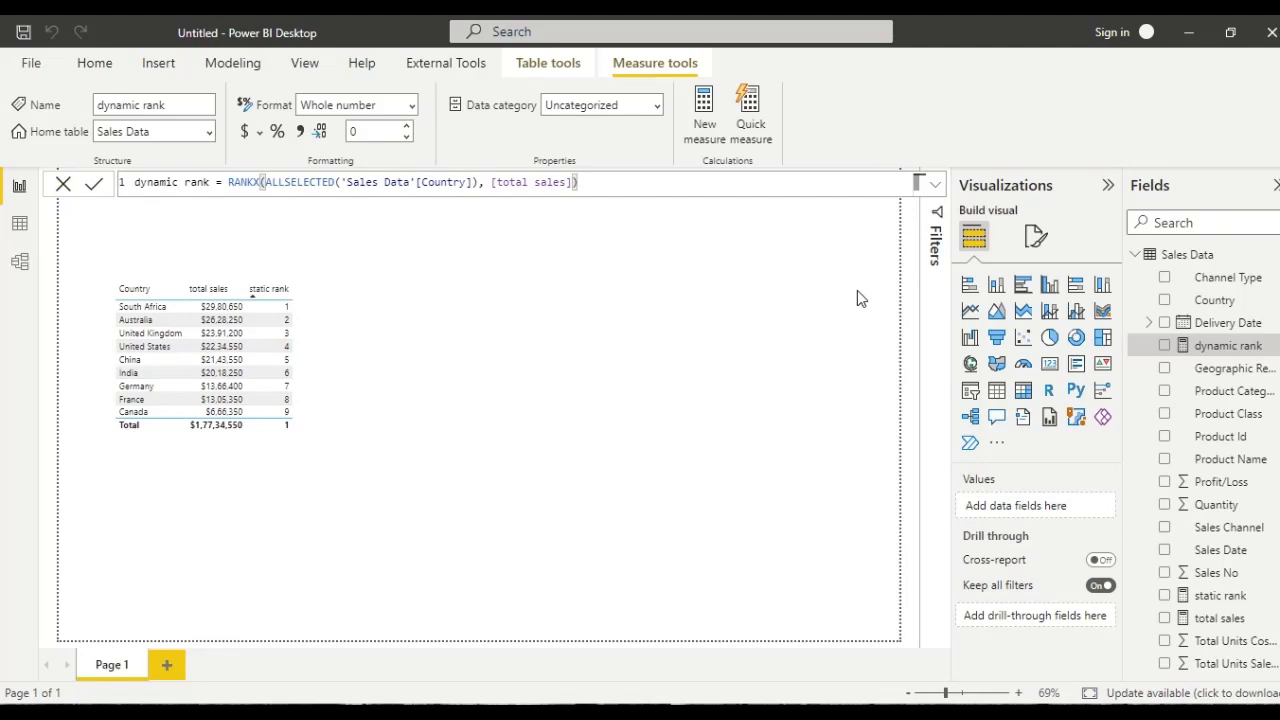
- Extend the RANKX formula of dynamic rank with an empty value argument and order 0, and commit it
key(BackSpace)
text(,)
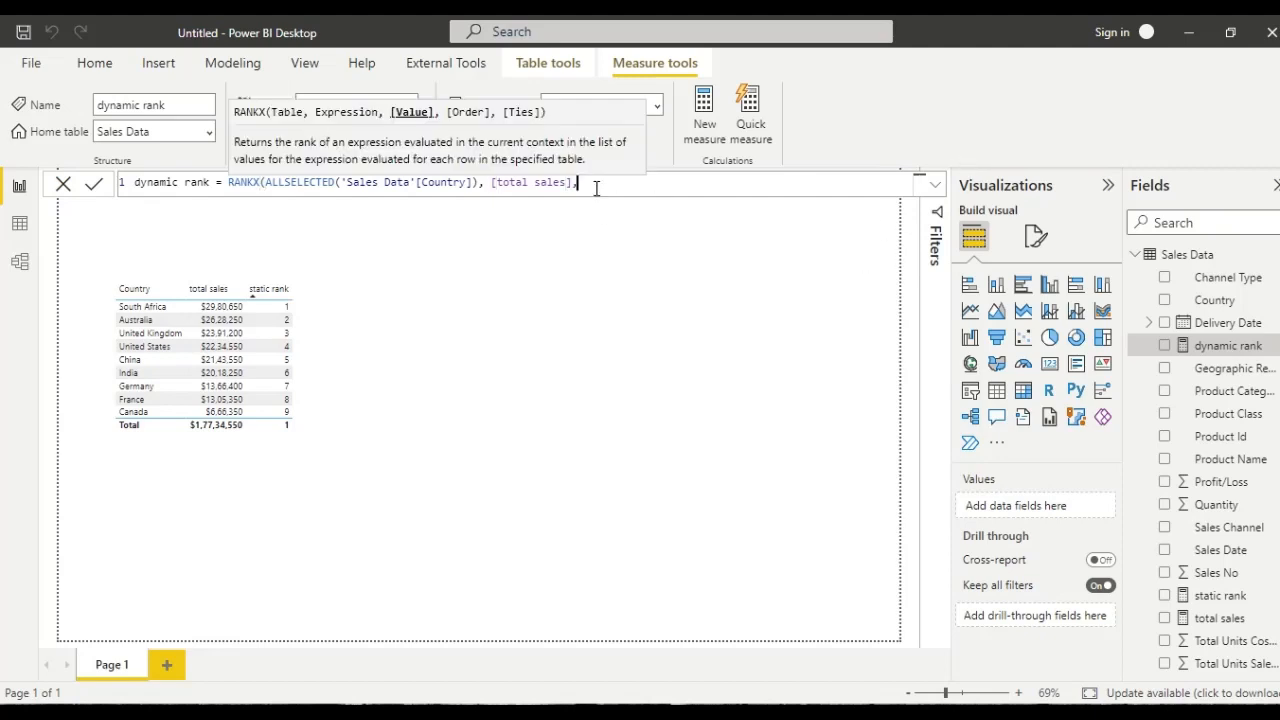
text( , 0))
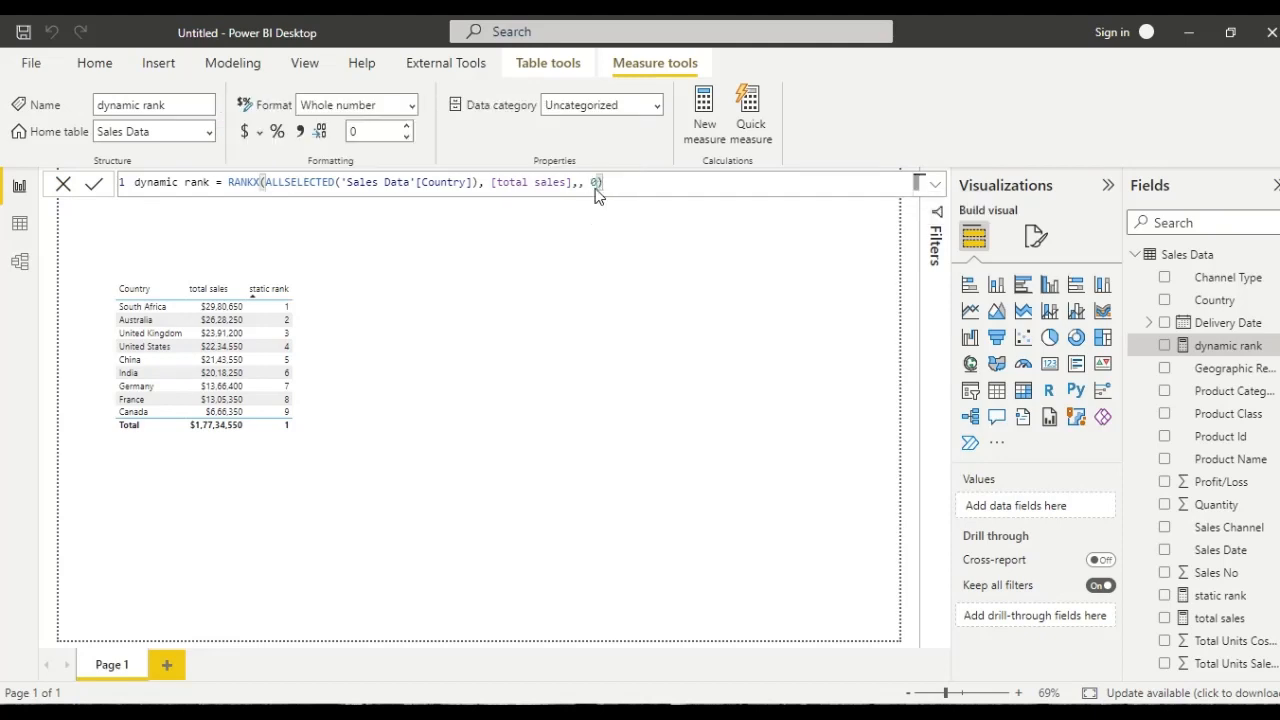
key(Return)
- Add dynamic rank to the country table, and move the table up and to the right on the canvas with a wider frame
click(318, 358)
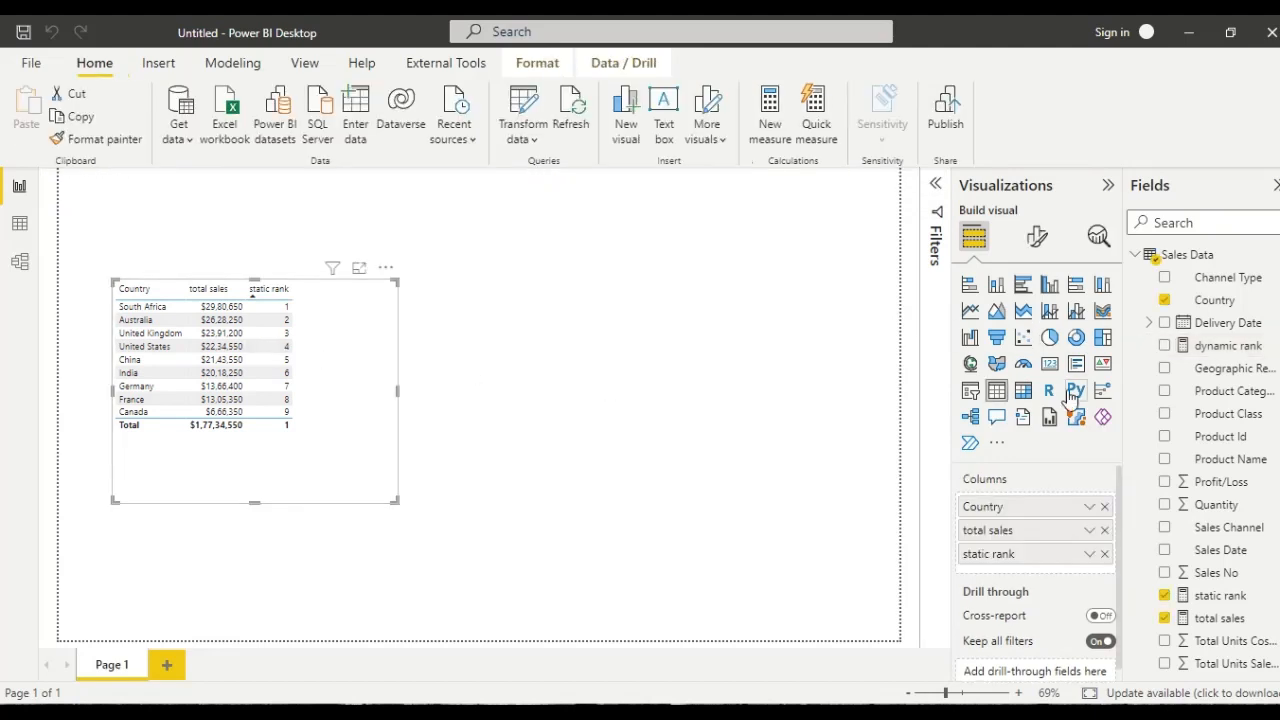
click(1164, 345)
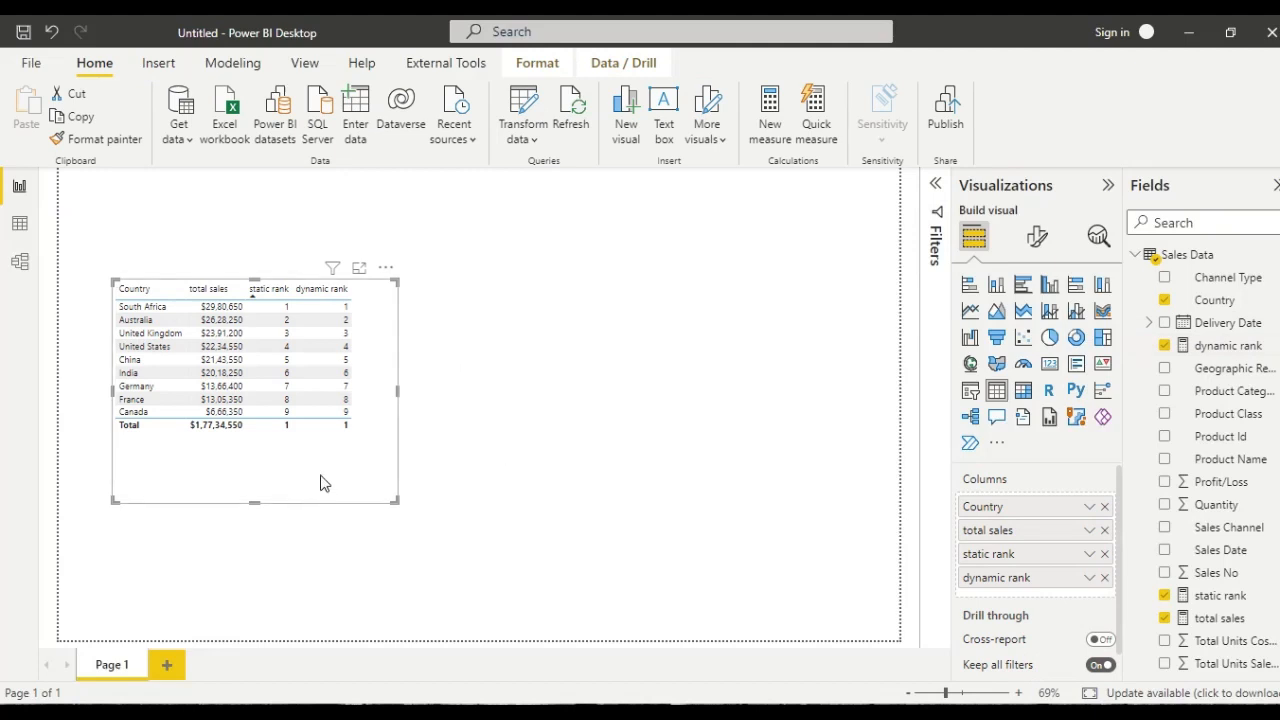
drag(320, 483, 347, 442)
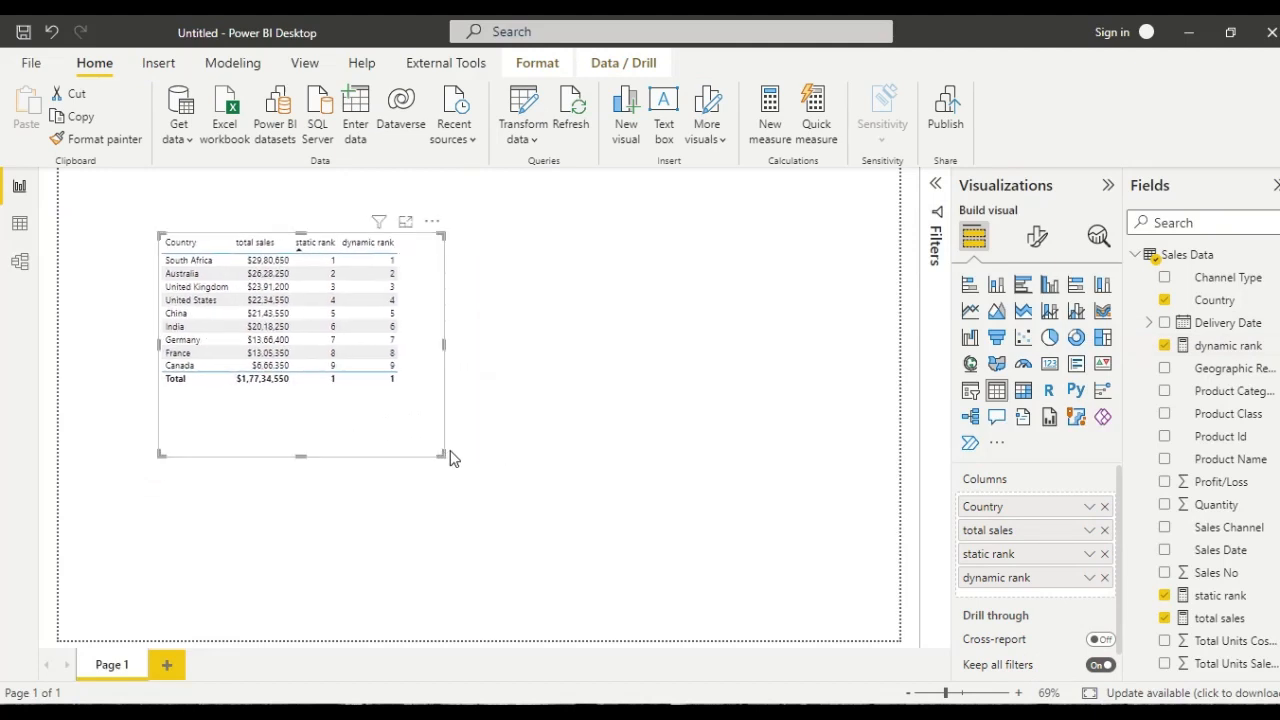
drag(438, 453, 487, 460)
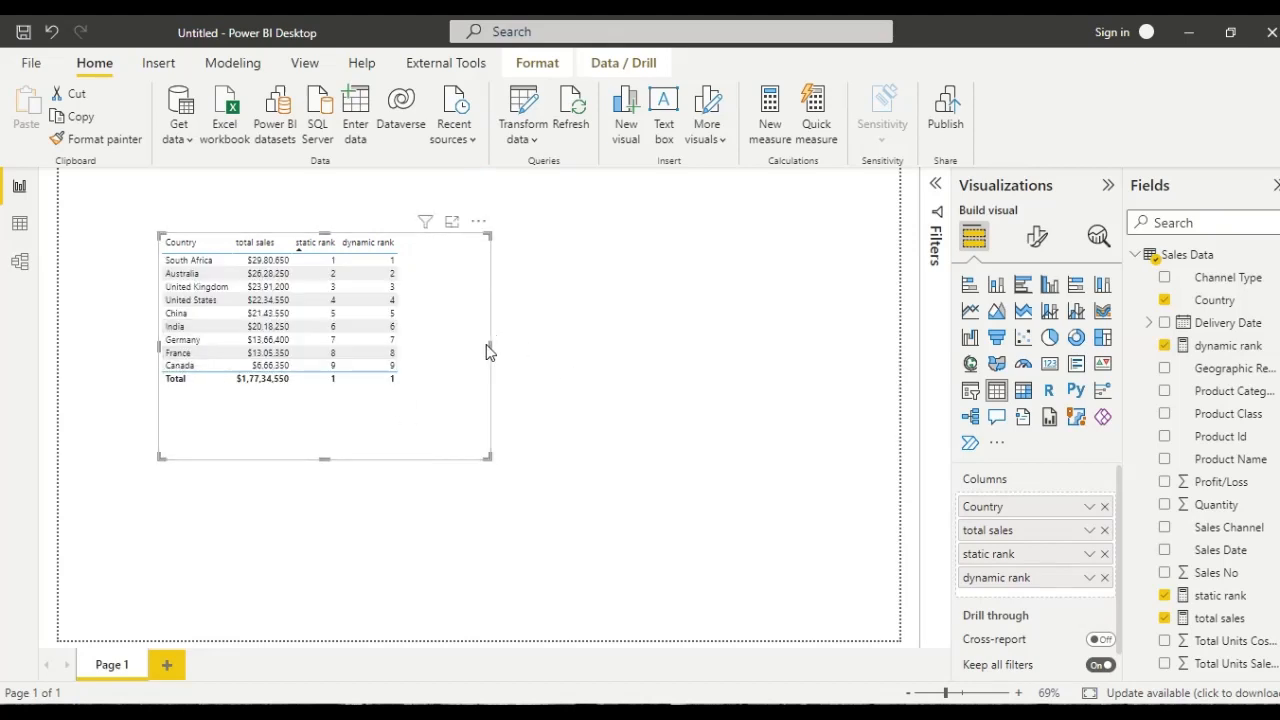
- Reduce the width and height of the country table's frame and deselect the table
drag(490, 346, 454, 344)
drag(306, 458, 306, 428)
click(733, 332)
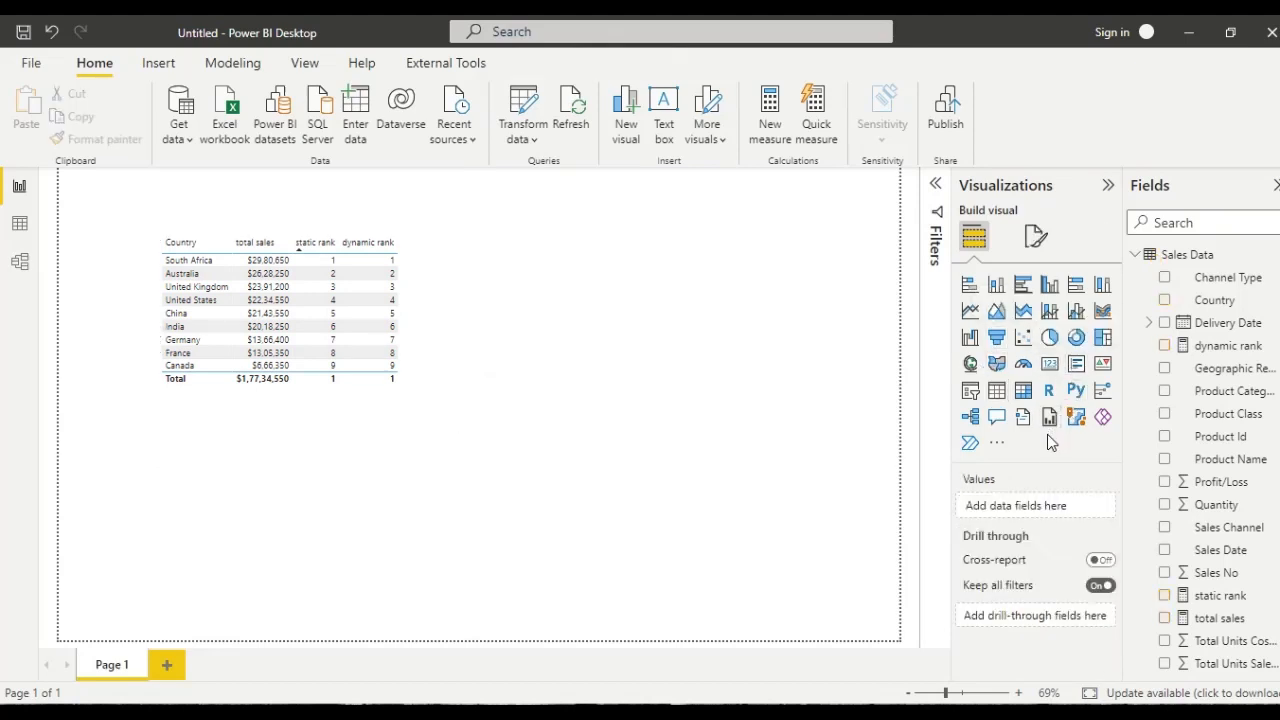
- Add a slicer based on the Country field and place it to the right of the country table
click(971, 394)
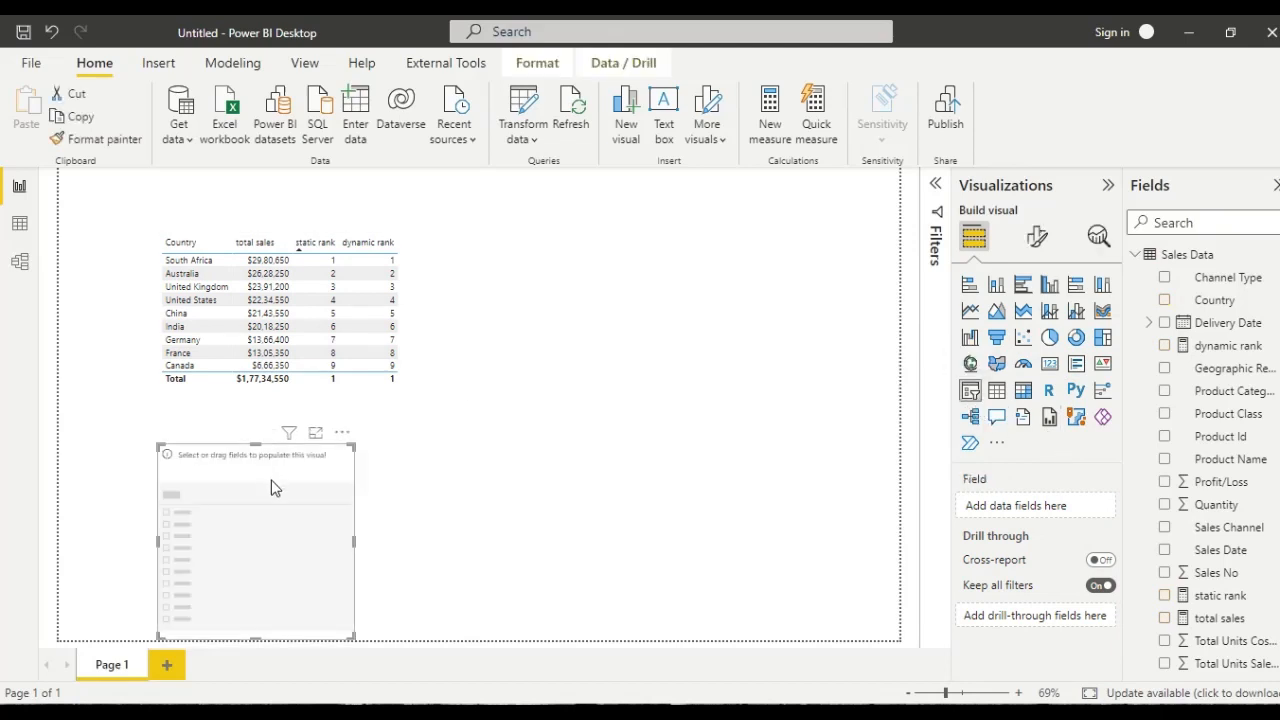
drag(274, 486, 737, 250)
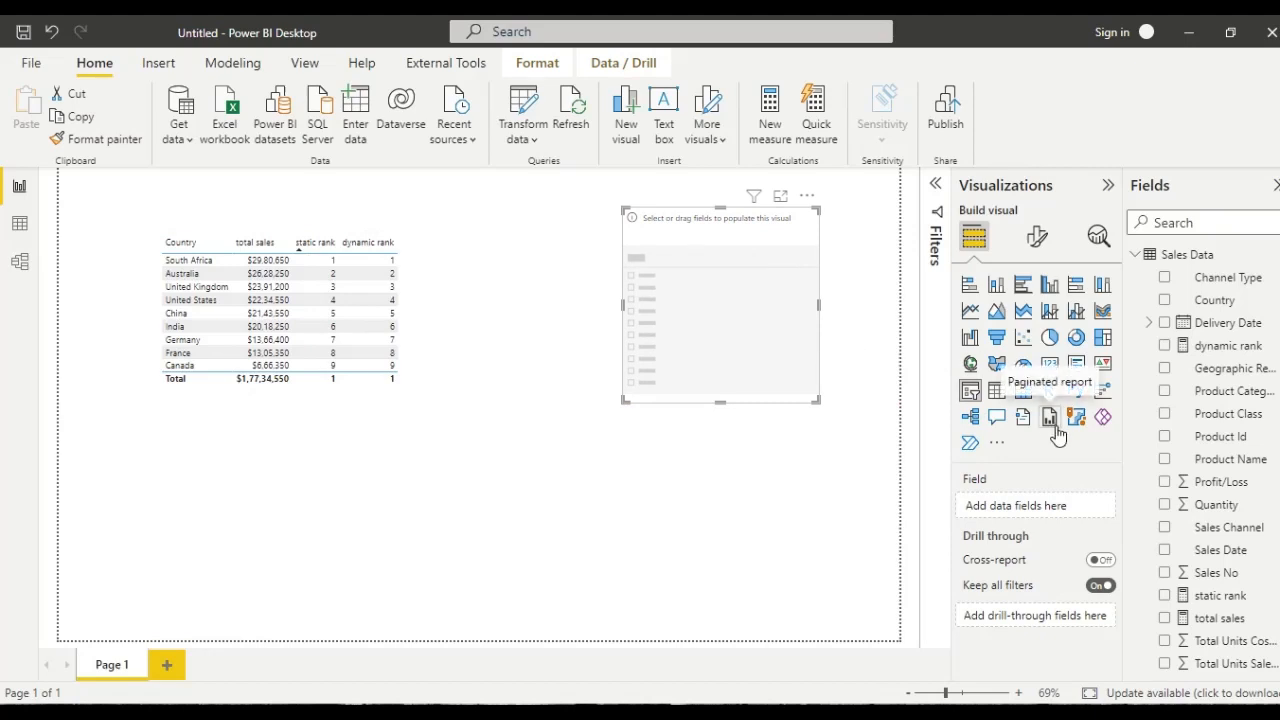
click(1165, 300)
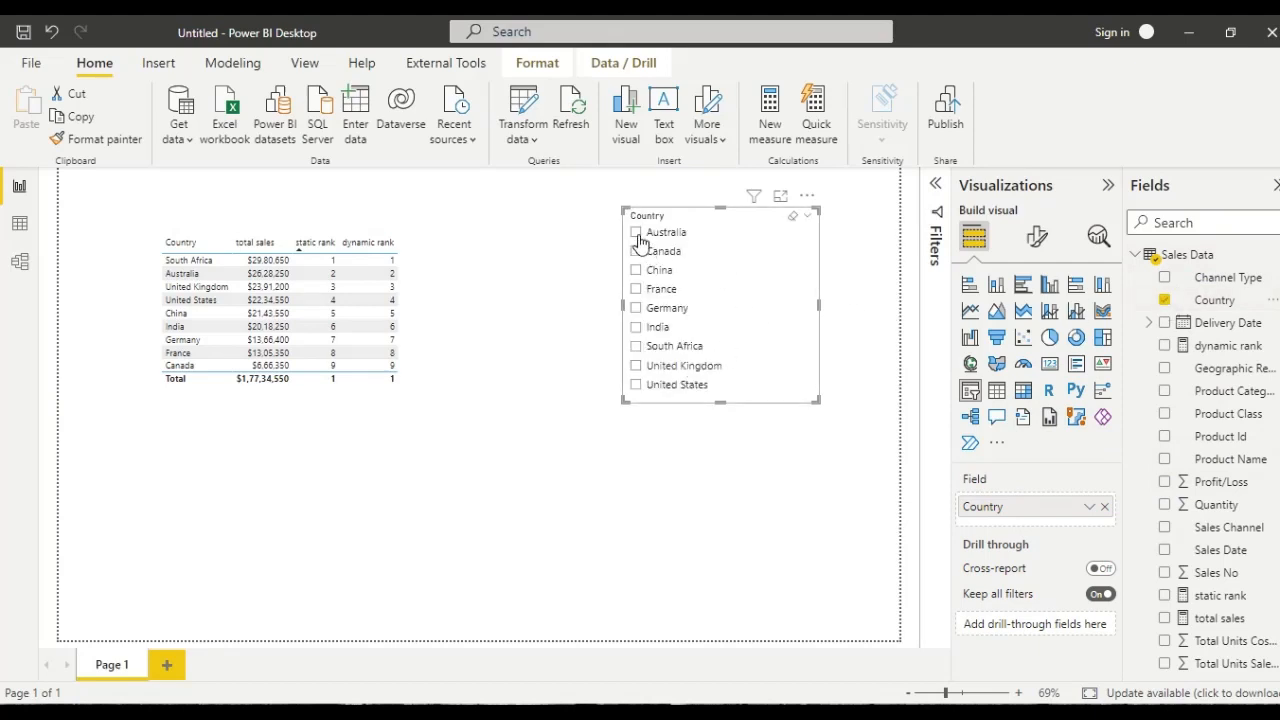
- Filter the table by Australia and by Canada separately, clear the filter, and inspect the slicer's selection settings
click(636, 233)
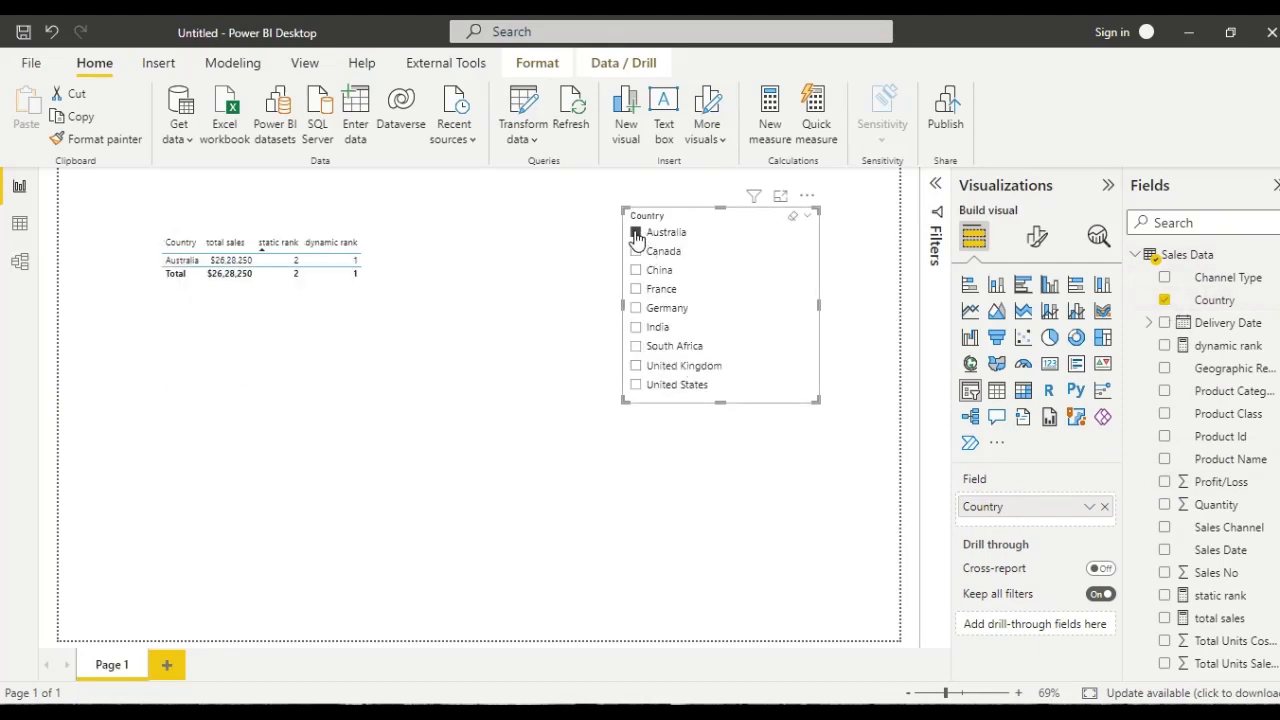
click(636, 251)
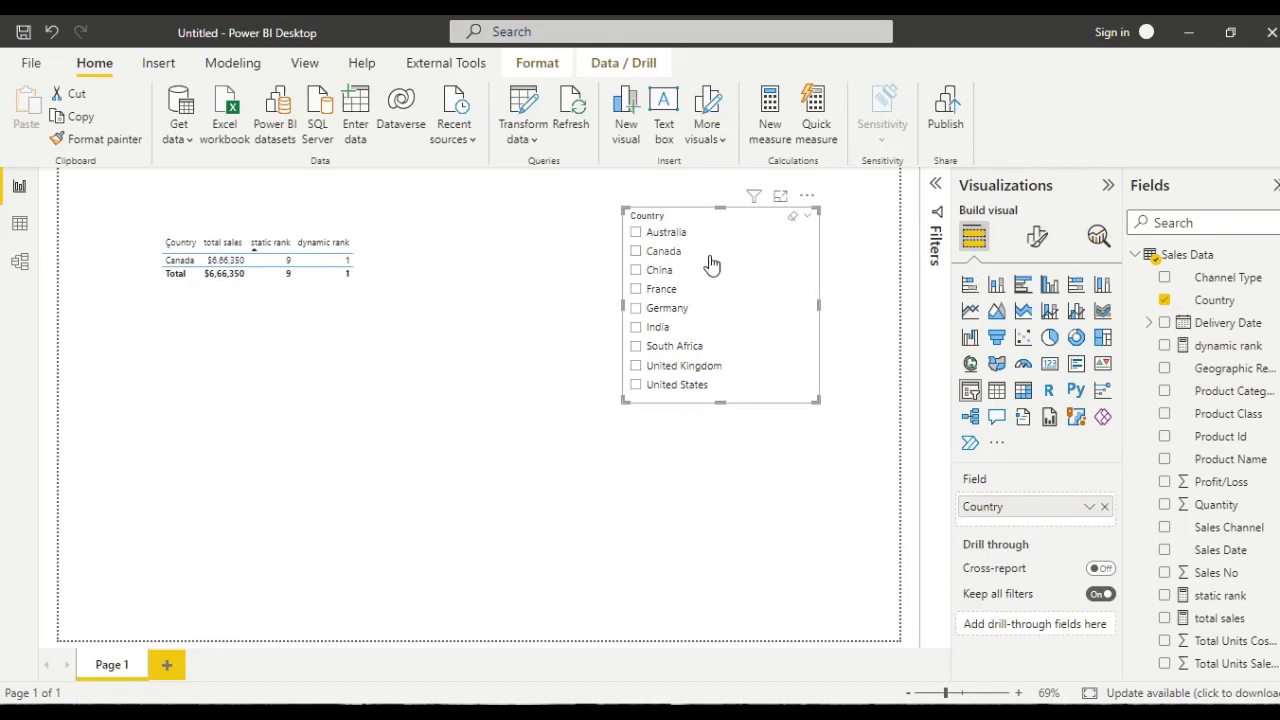
click(1037, 236)
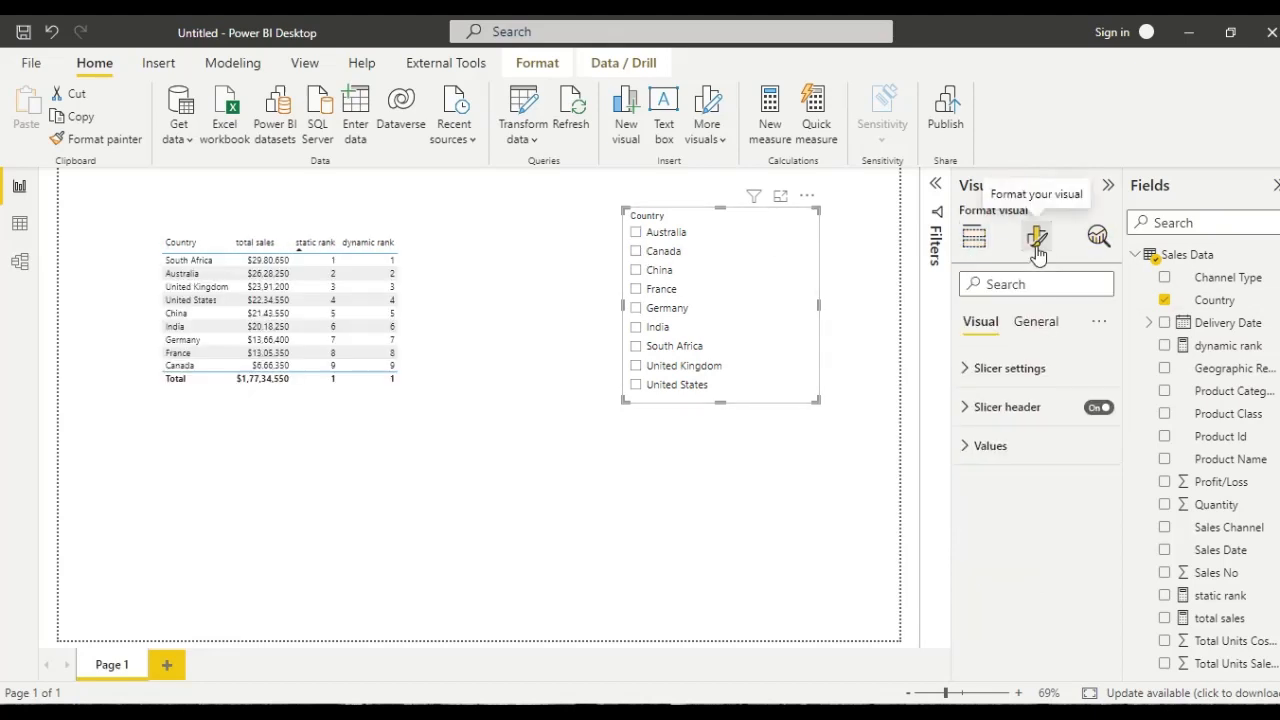
click(968, 372)
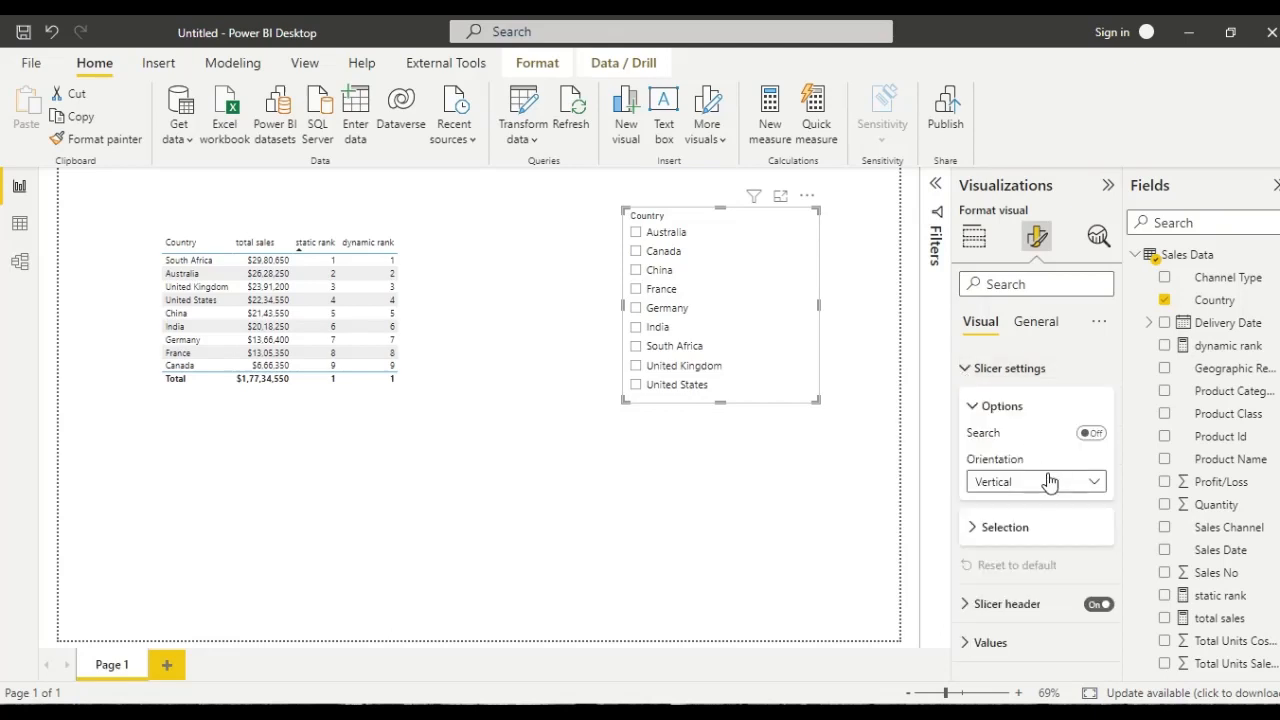
click(1012, 531)
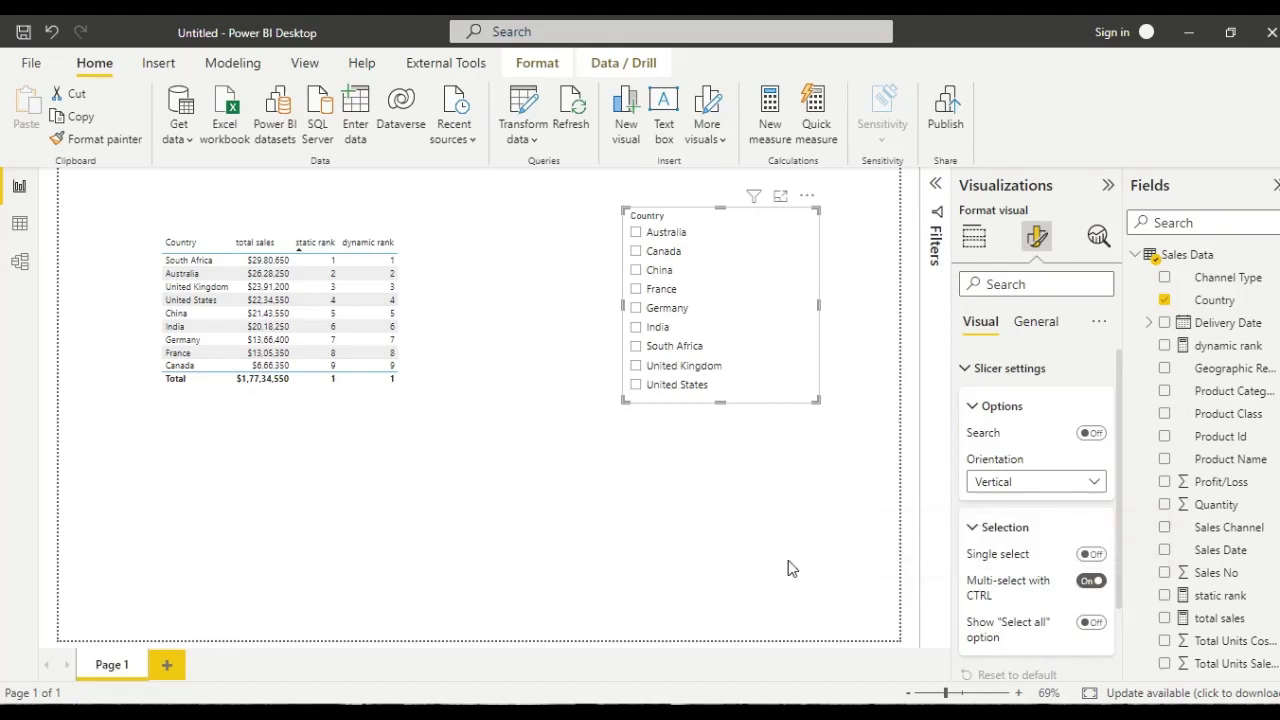
click(651, 531)
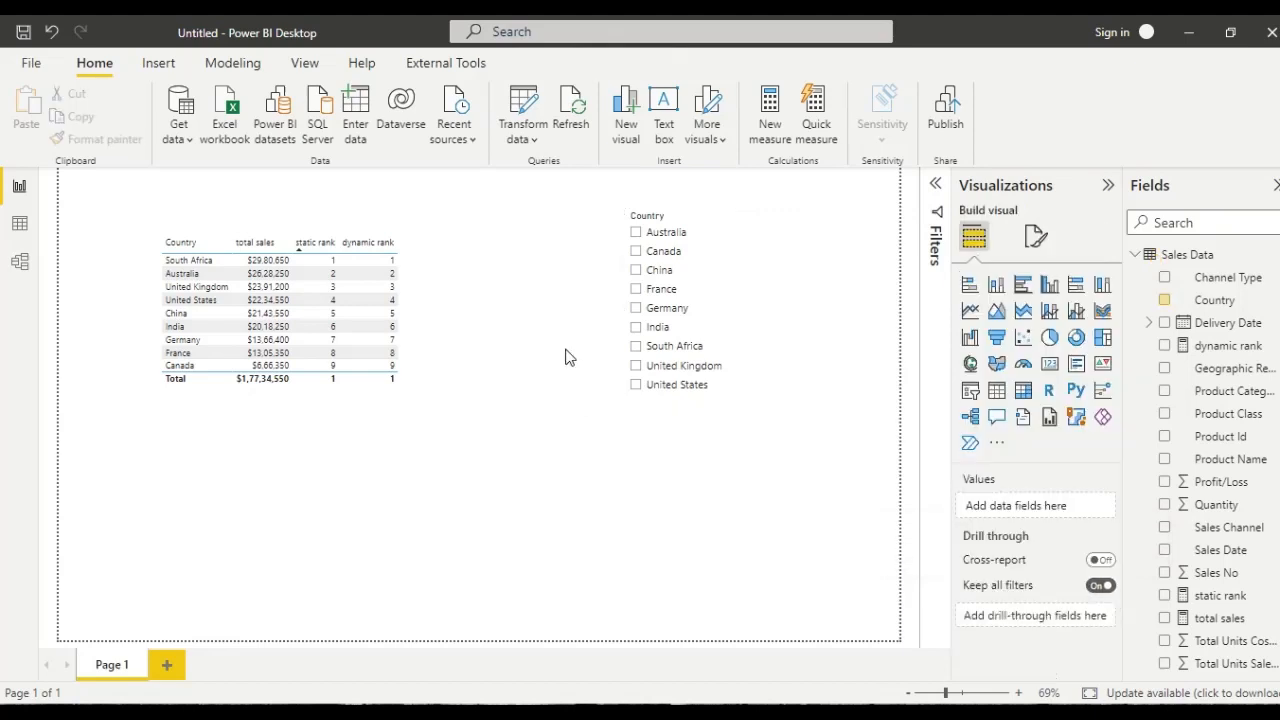
- Compare the ranks for Australia and Canada selected together, and for South Africa alone, clearing the slicer after each
click(637, 233)
click(636, 252)
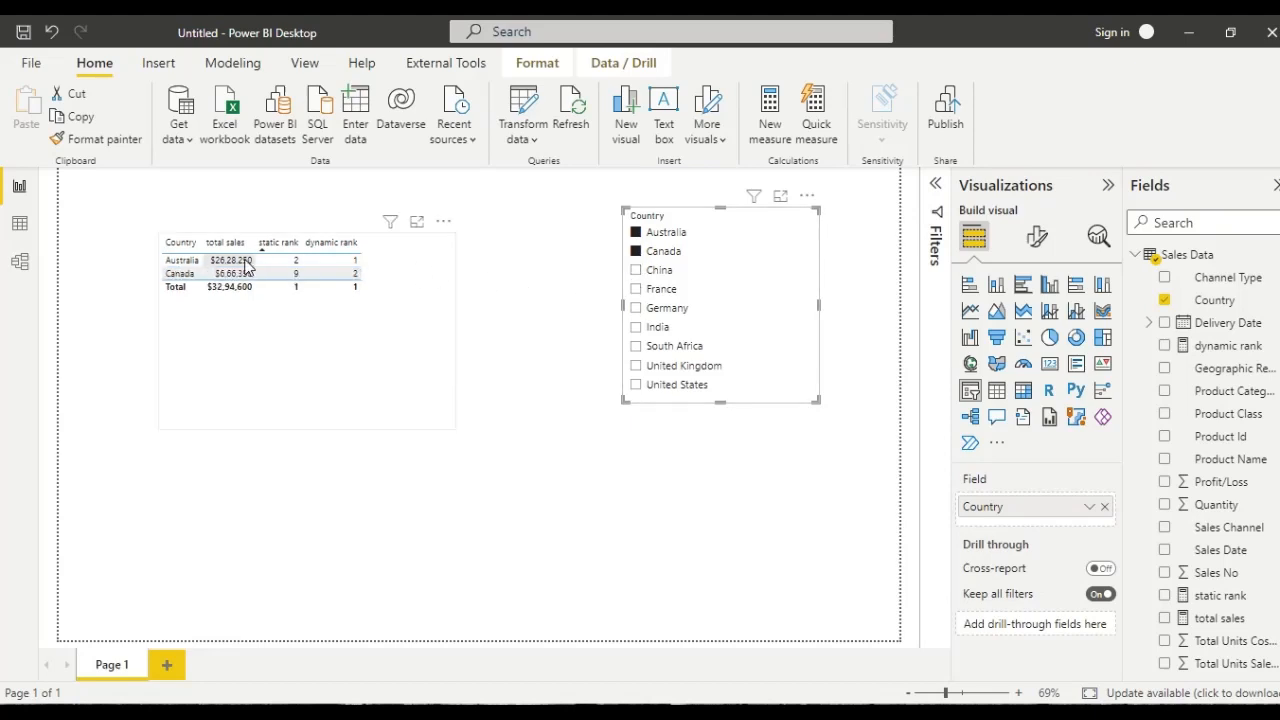
click(637, 252)
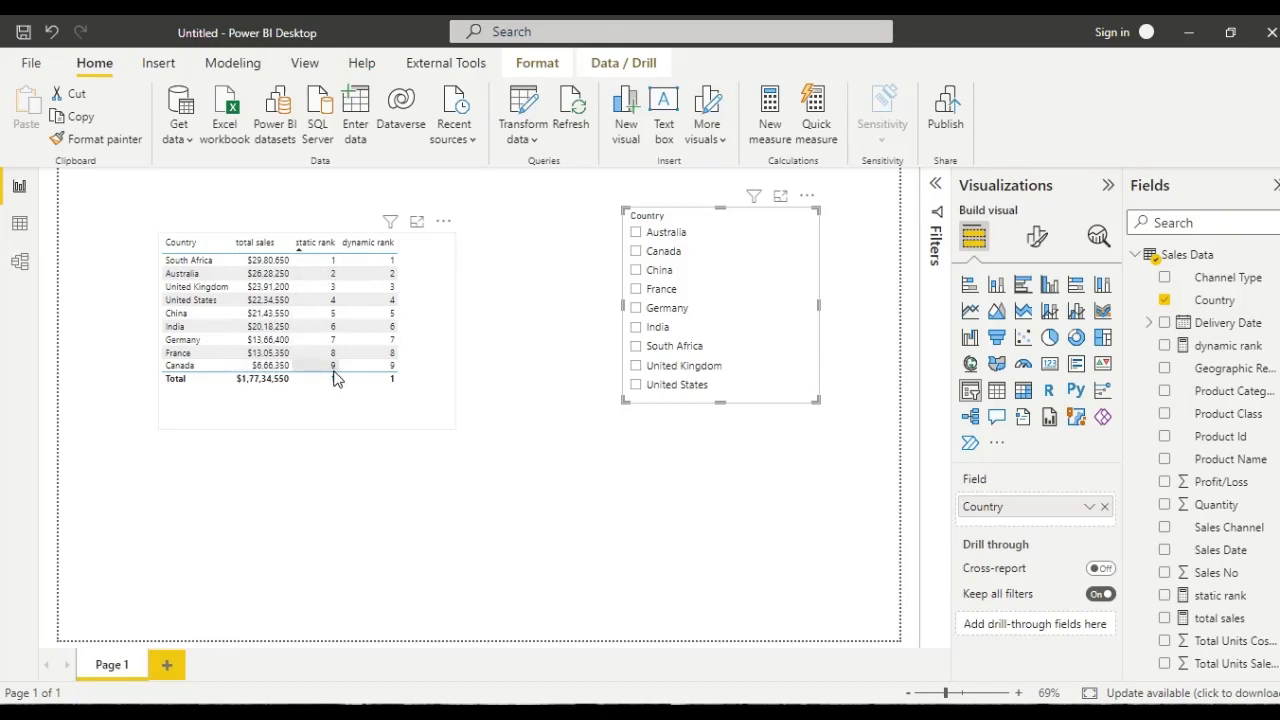
click(638, 347)
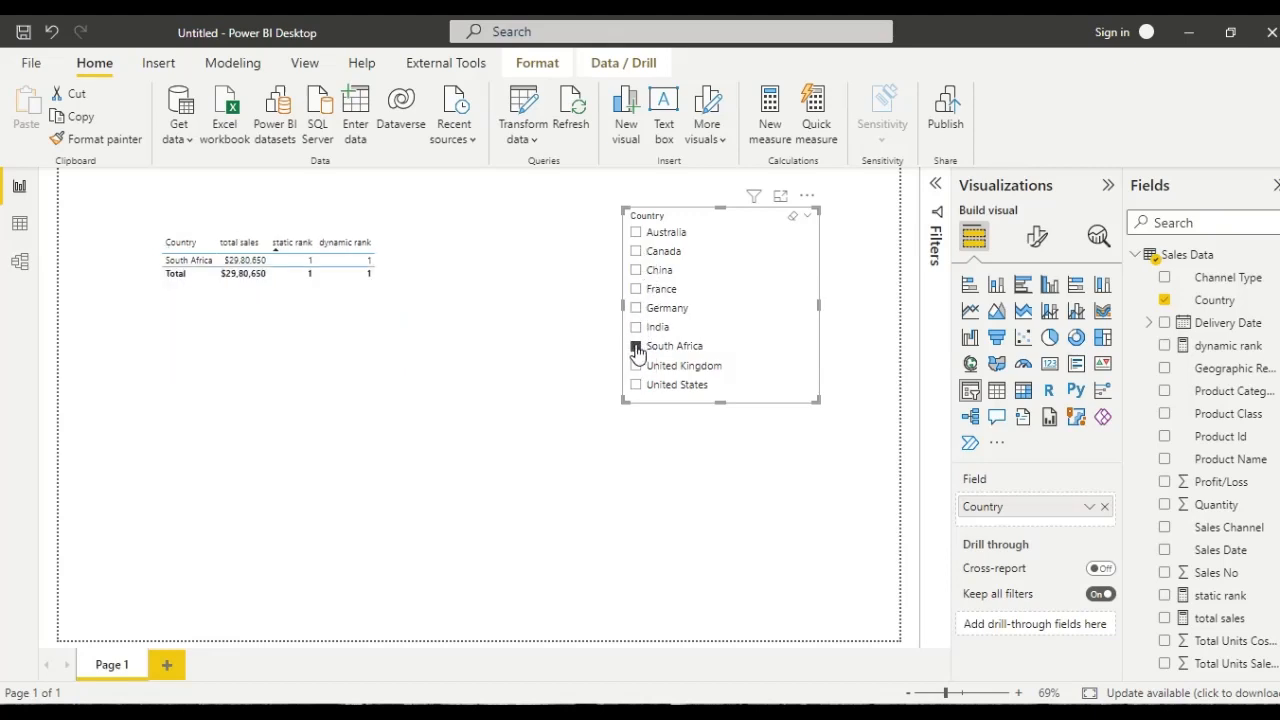
click(637, 348)
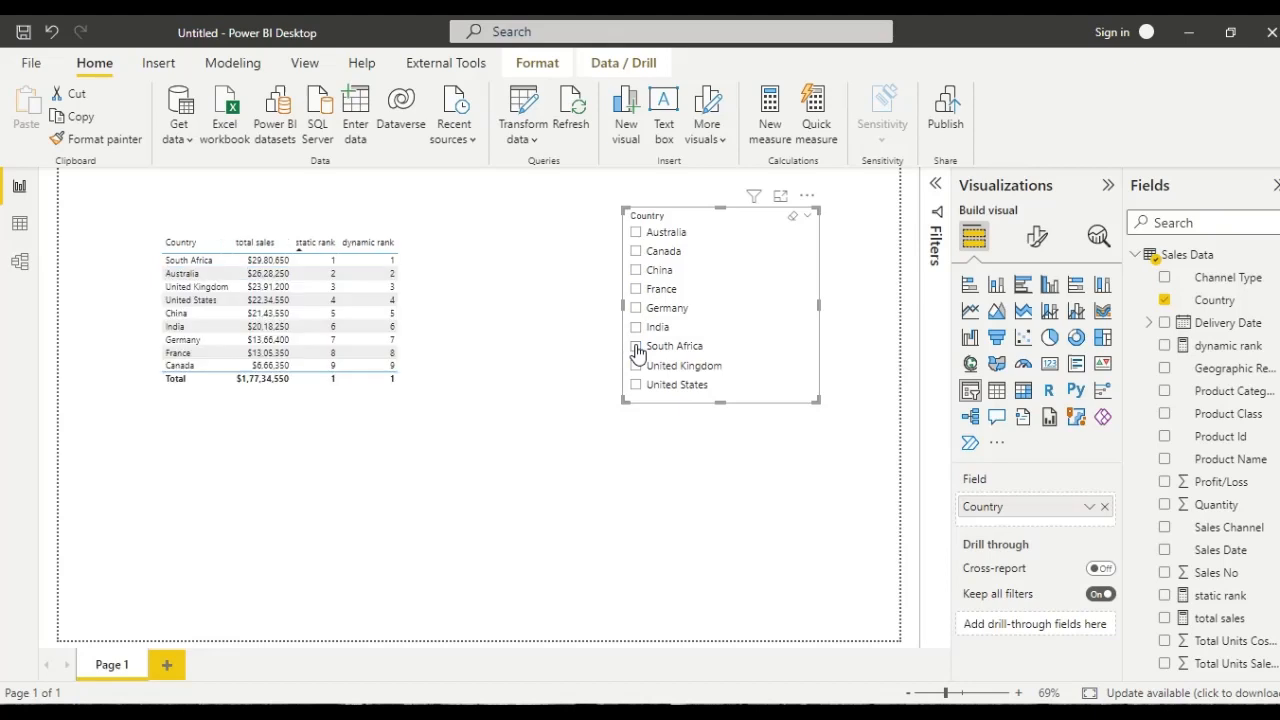
- Compare the static and dynamic ranks while multi-selecting South Africa, Canada, India and Germany in the slicer
click(637, 349)
click(636, 252)
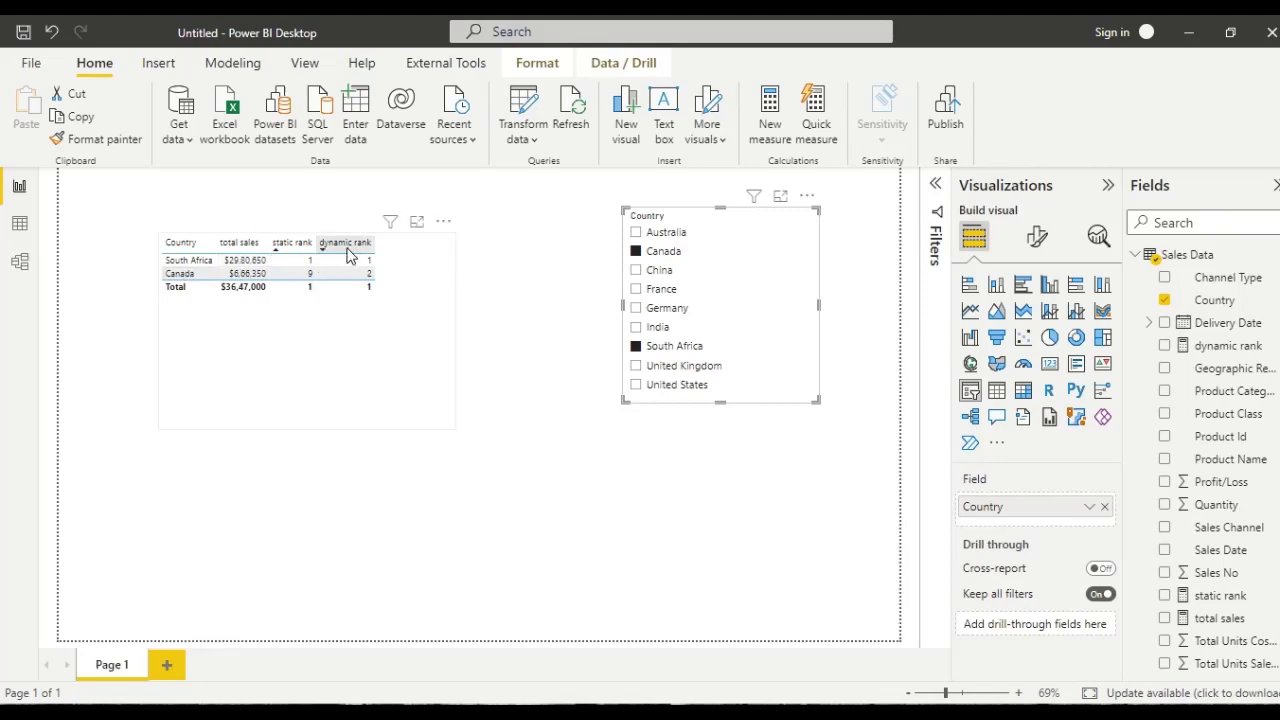
click(637, 329)
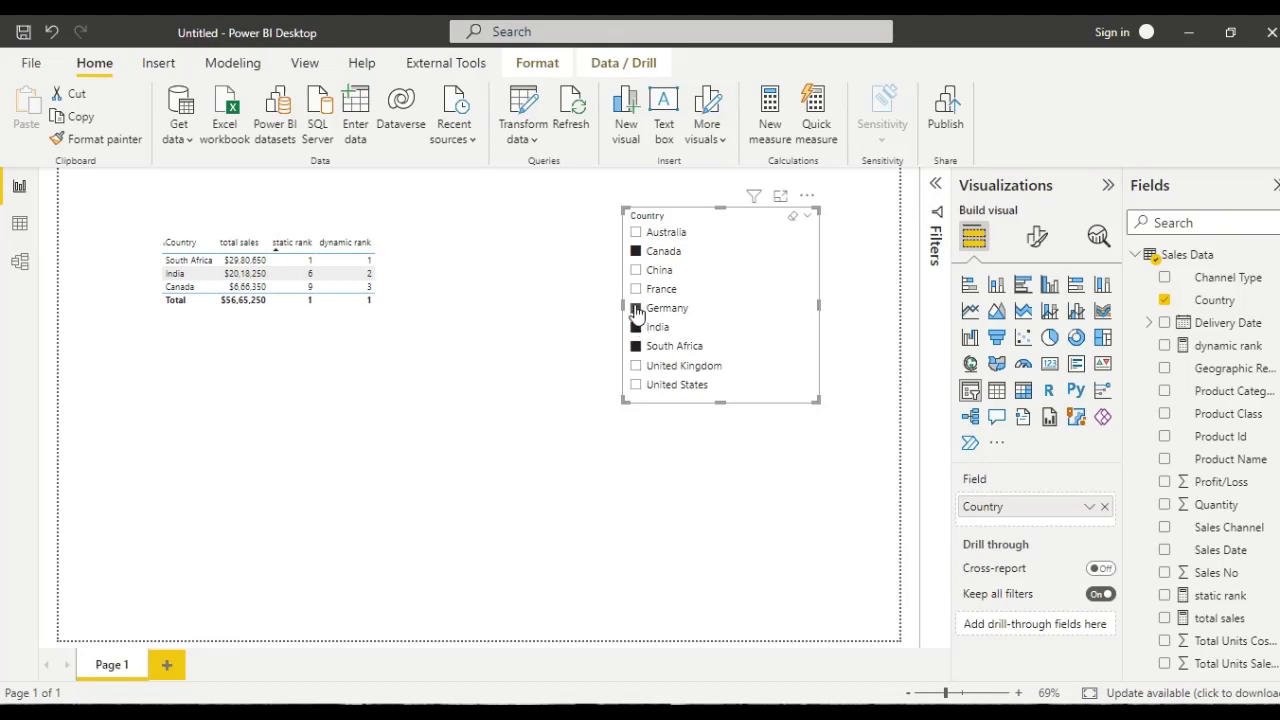
ctrl+click(637, 309)
- Start a new slicer selection with France, add every other country one by one until all are selected, and deselect the slicer
click(637, 290)
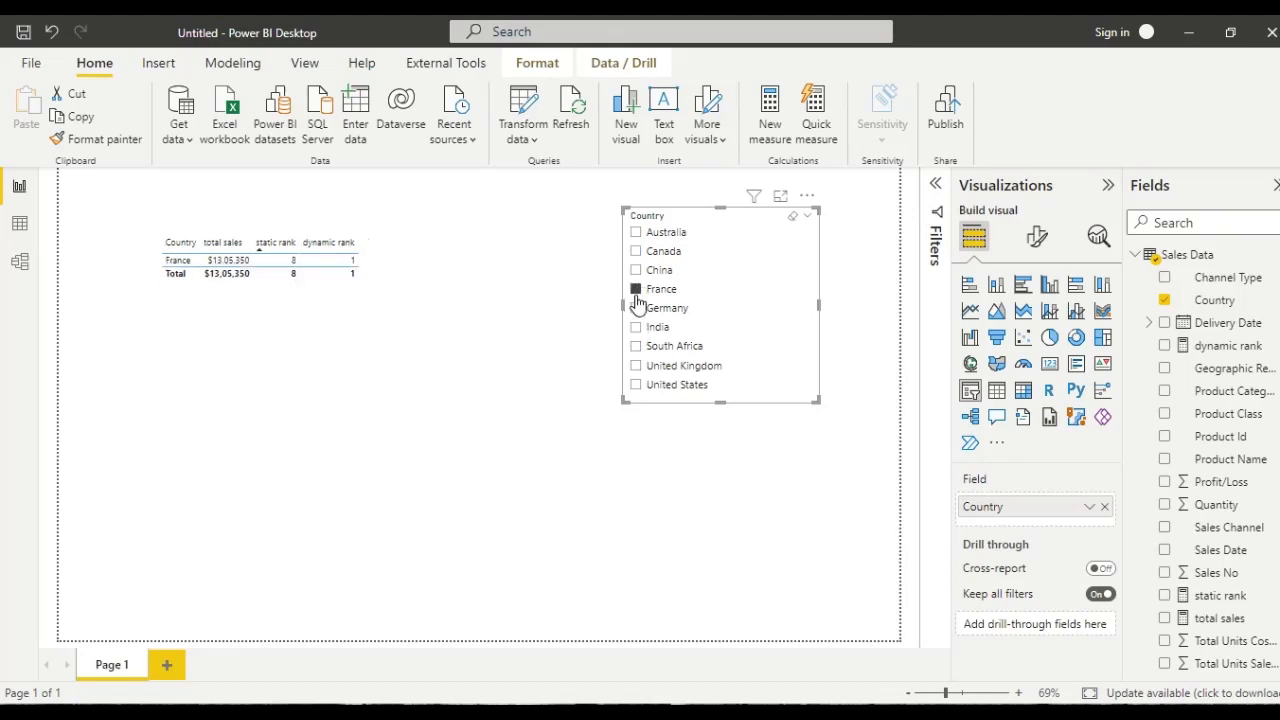
click(637, 328)
ctrl+click(636, 310)
ctrl+click(637, 289)
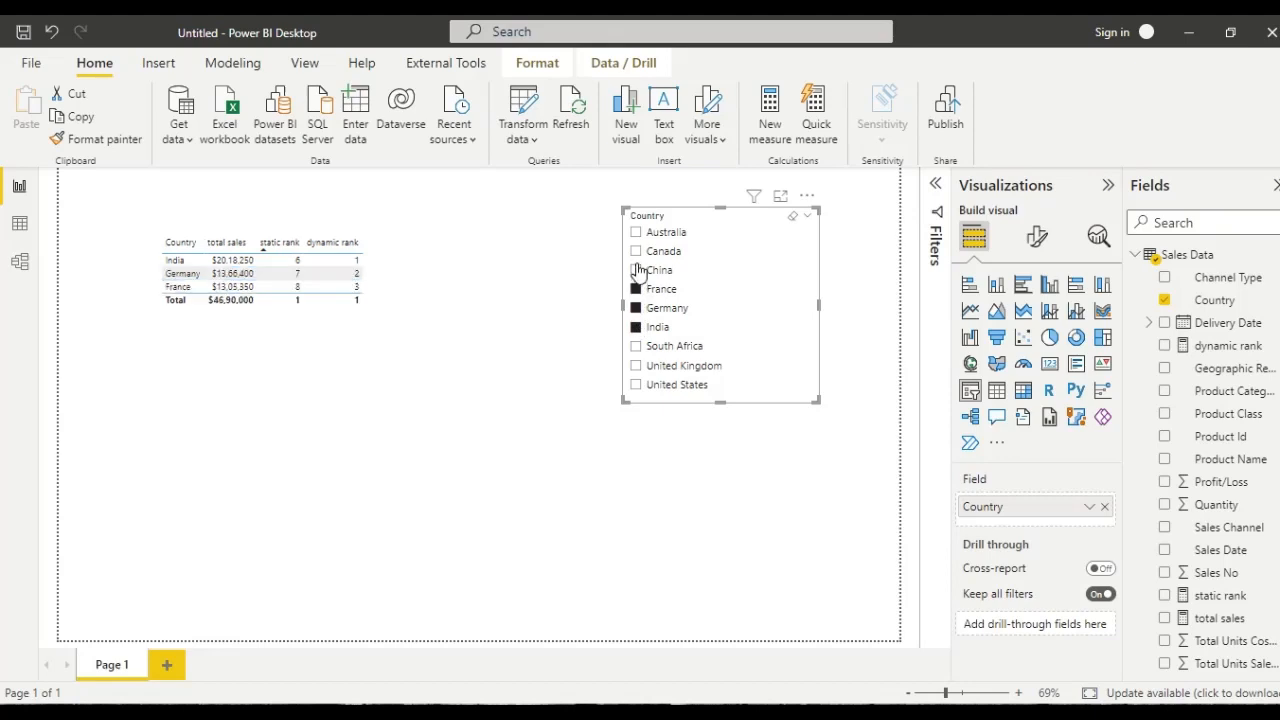
ctrl+click(636, 270)
ctrl+click(636, 251)
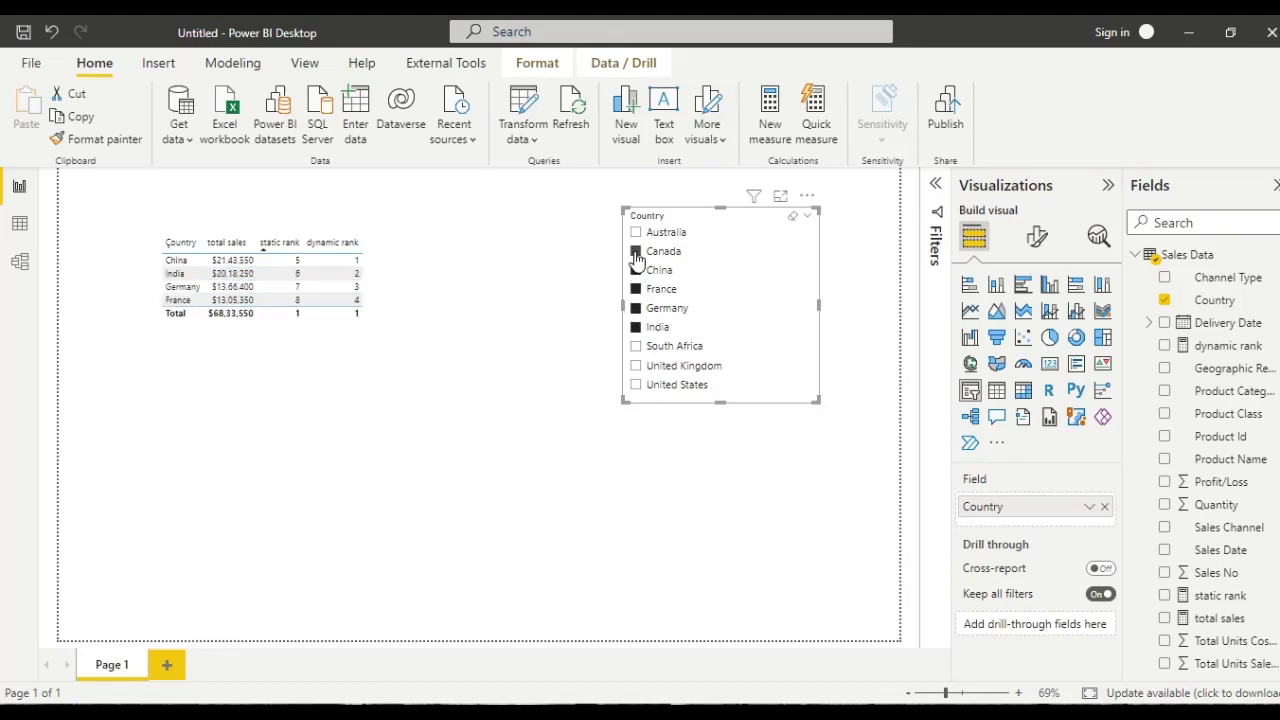
ctrl+click(636, 232)
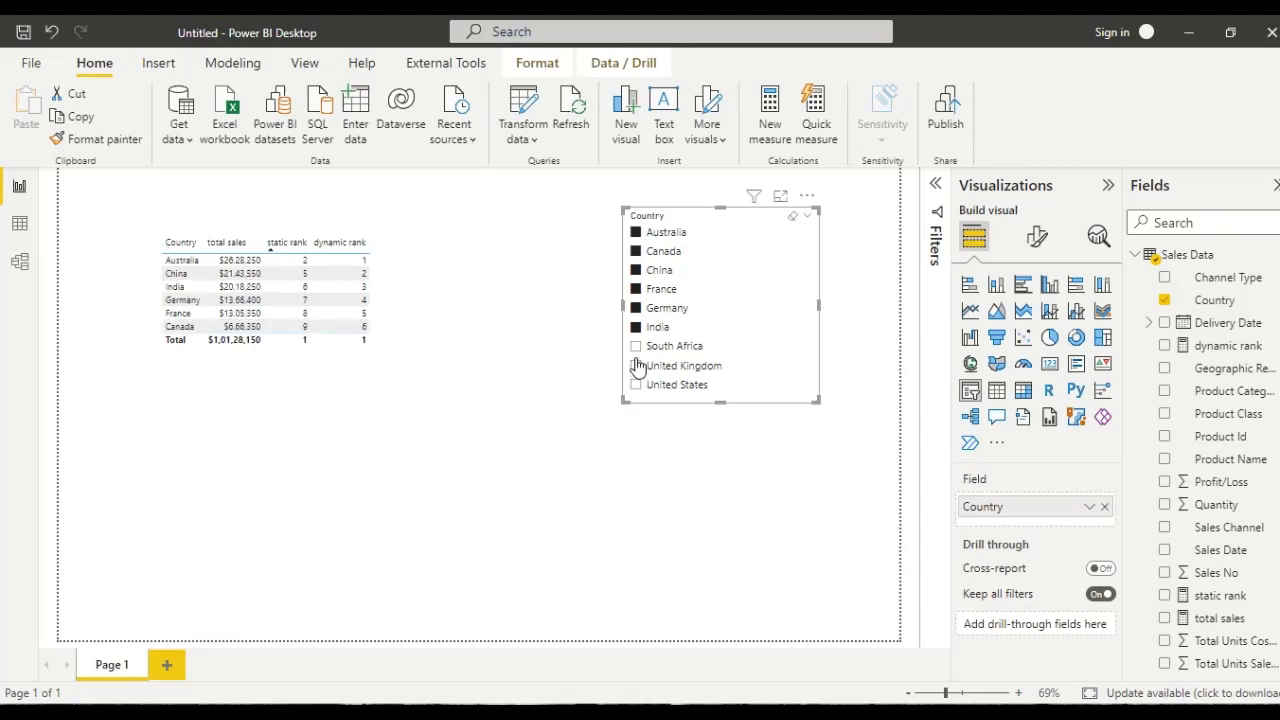
ctrl+click(636, 347)
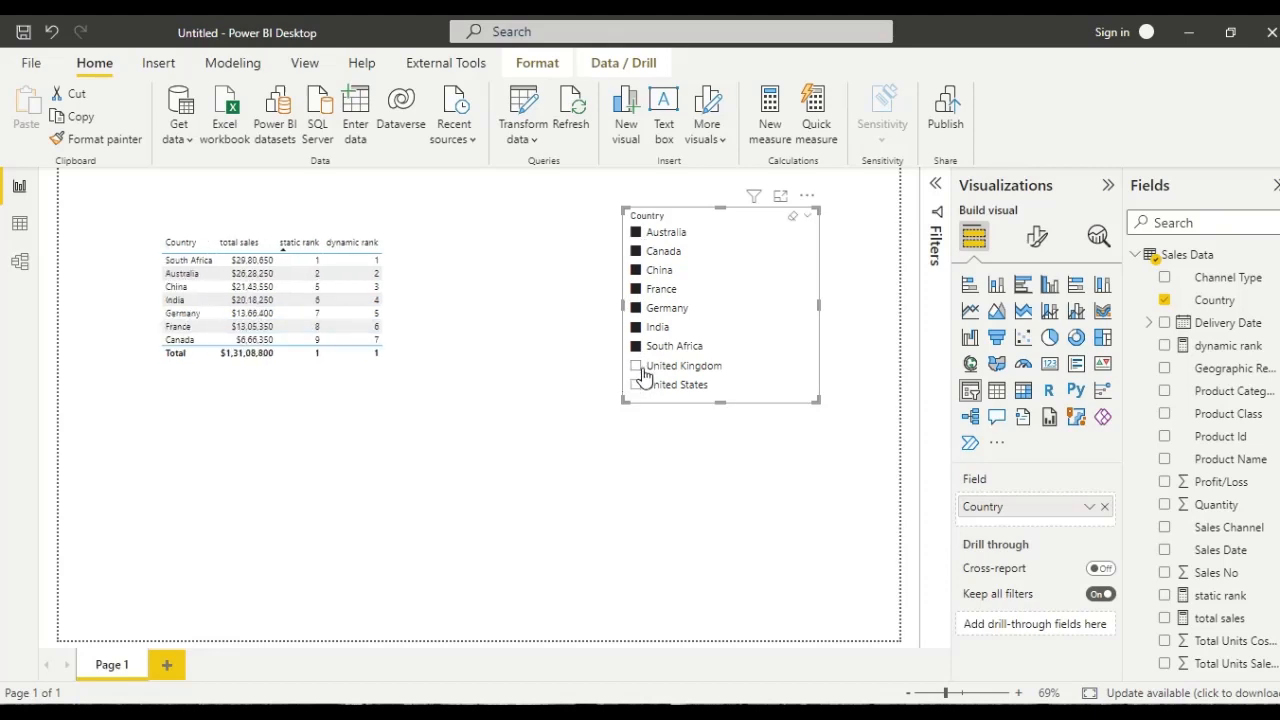
ctrl+click(636, 366)
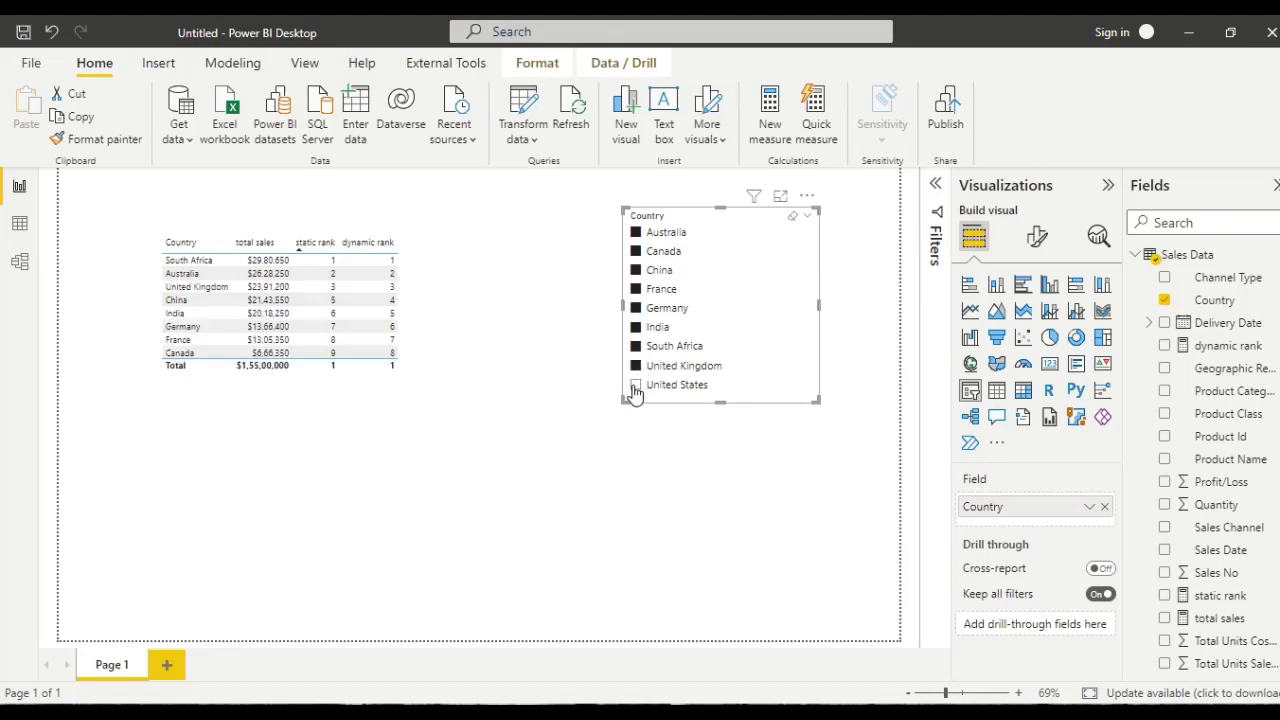
ctrl+click(636, 386)
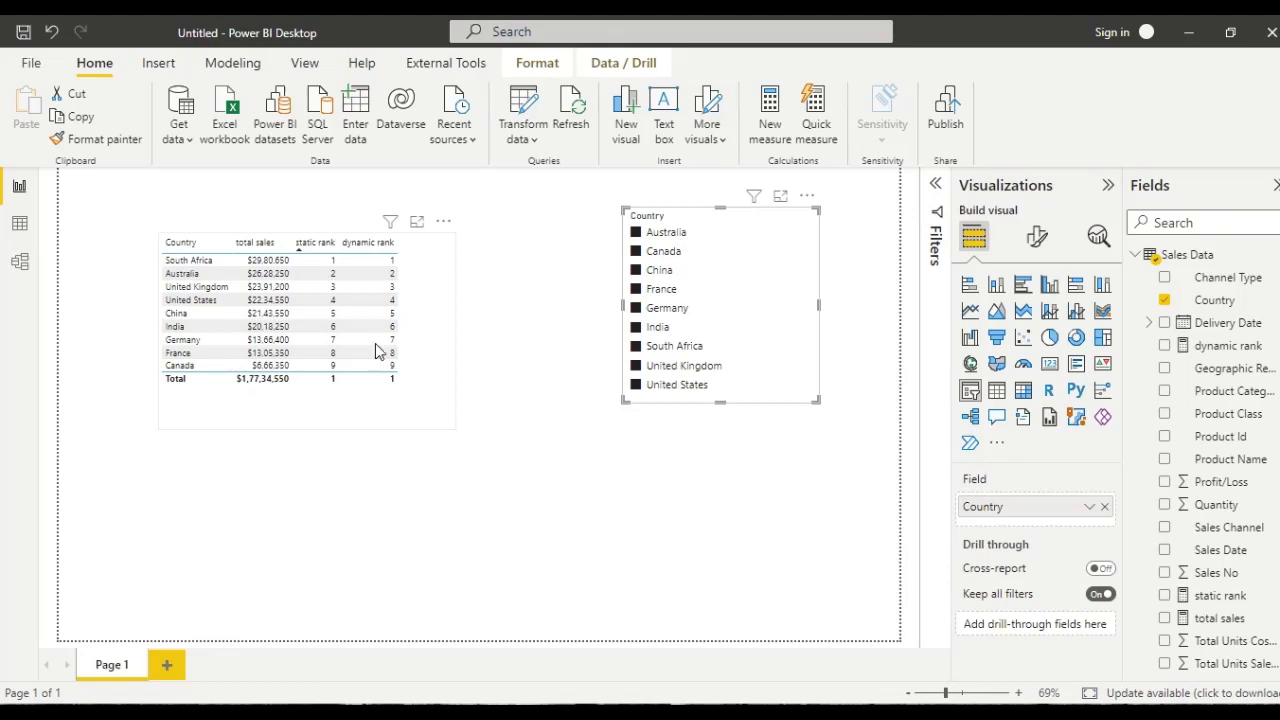
click(548, 410)
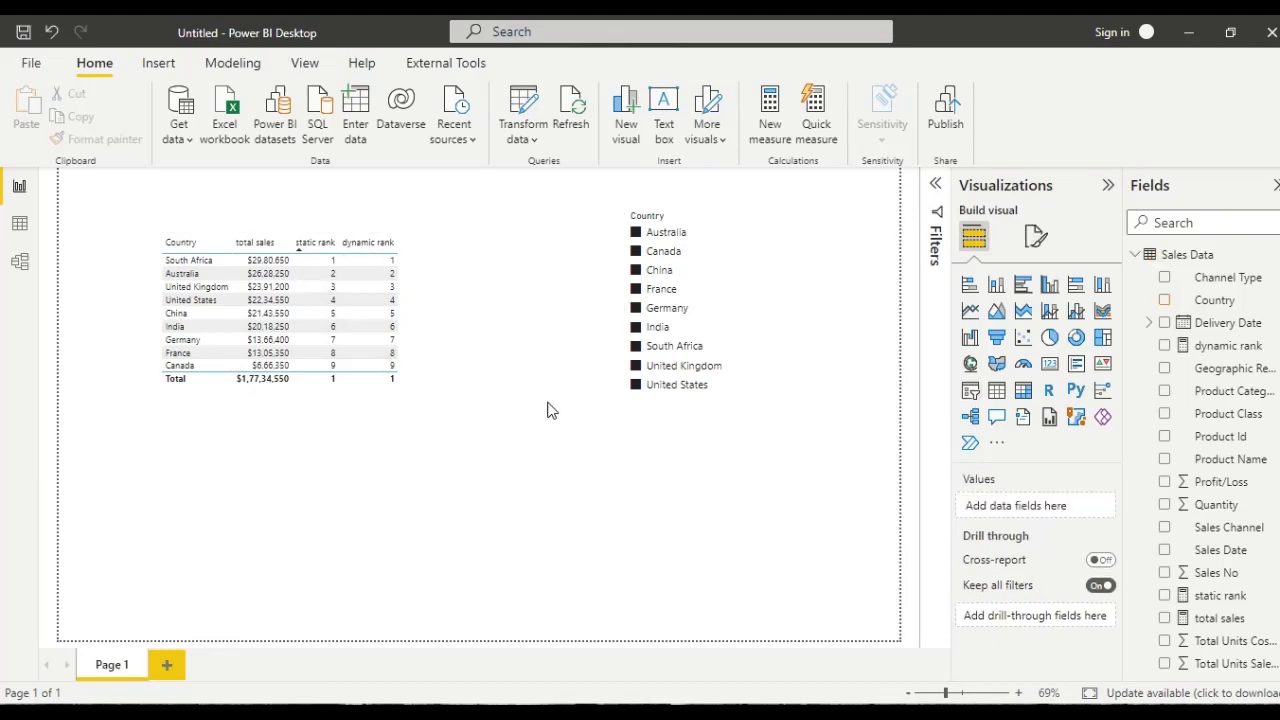